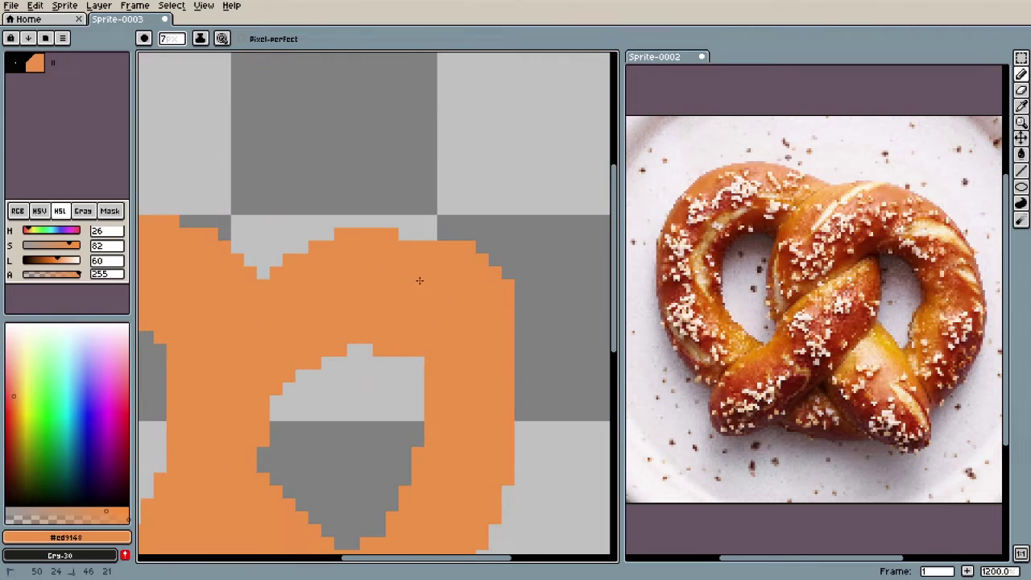
Step: Reshape the inner edge of the pretzel's right hole in orange with the 7 px Pencil tool
{"action": "scroll", "coordinate": [499, 292], "scroll_direction": "down", "scroll_amount": 6}
{"action": "key", "text": "b"}
{"action": "scroll", "coordinate": [496, 338], "scroll_direction": "up", "scroll_amount": 4}
{"action": "left_click_drag", "start_coordinate": [393, 307], "coordinate": [394, 342]}
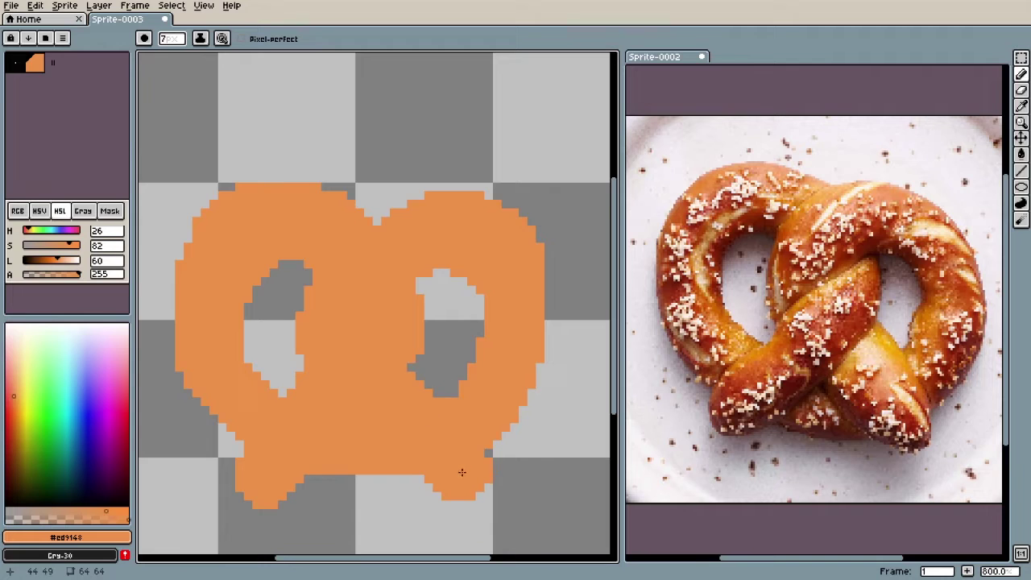
{"action": "scroll", "coordinate": [497, 428], "scroll_direction": "down", "scroll_amount": 3}
{"action": "scroll", "coordinate": [301, 382], "scroll_direction": "up", "scroll_amount": 2}
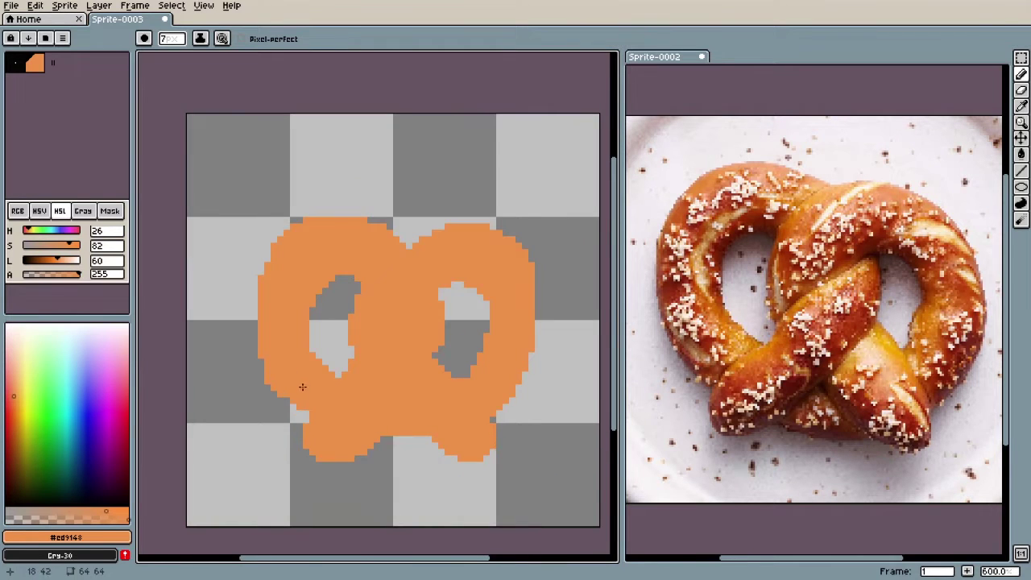
Step: Round out the lower part of the orange pretzel silhouette around its two bottom ends
{"action": "scroll", "coordinate": [302, 386], "scroll_direction": "down", "scroll_amount": 3}
{"action": "scroll", "coordinate": [379, 430], "scroll_direction": "up", "scroll_amount": 4}
{"action": "scroll", "coordinate": [379, 430], "scroll_direction": "down", "scroll_amount": 3}
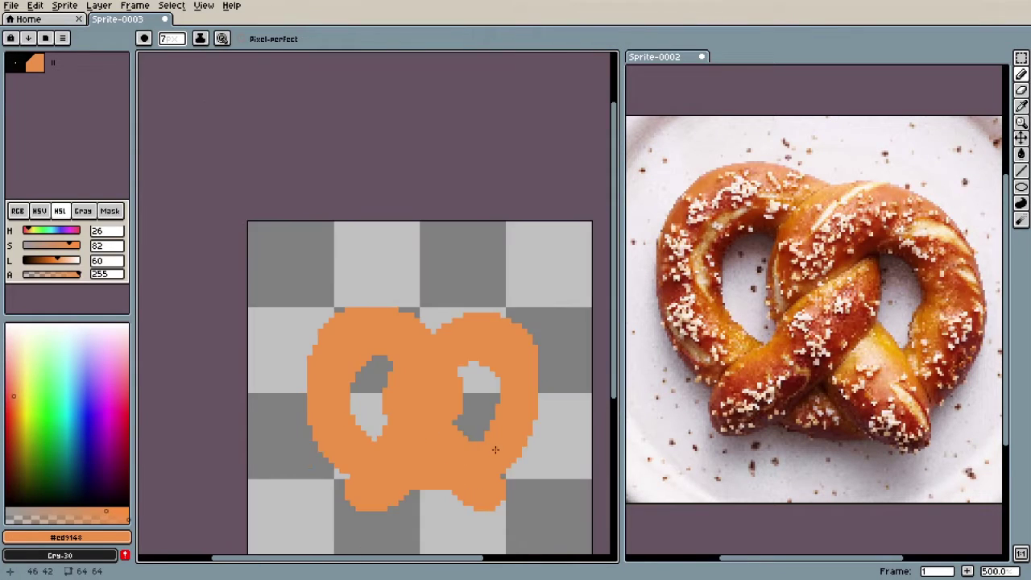
{"action": "scroll", "coordinate": [507, 375], "scroll_direction": "down", "scroll_amount": 2}
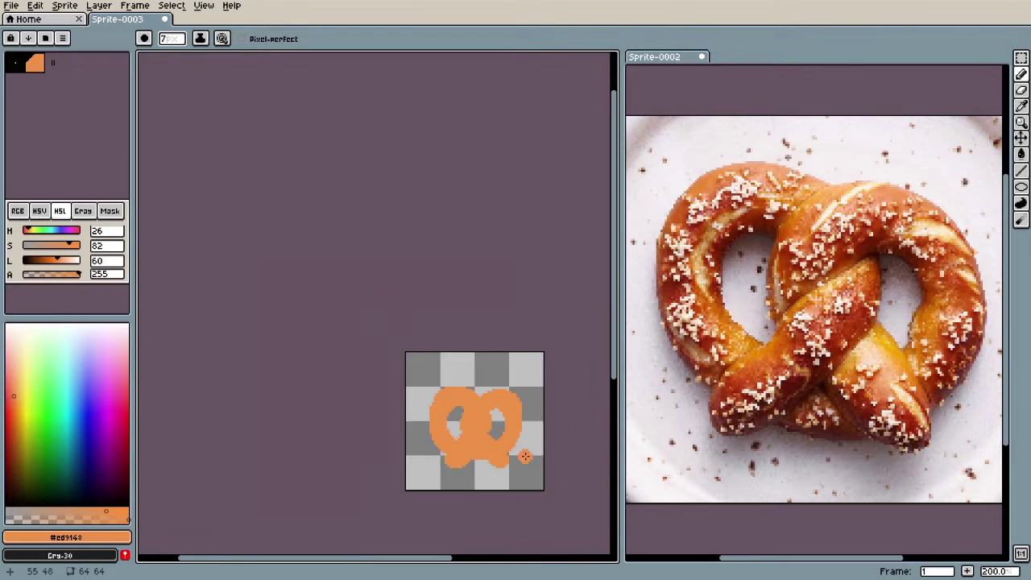
{"action": "scroll", "coordinate": [506, 382], "scroll_direction": "up", "scroll_amount": 4}
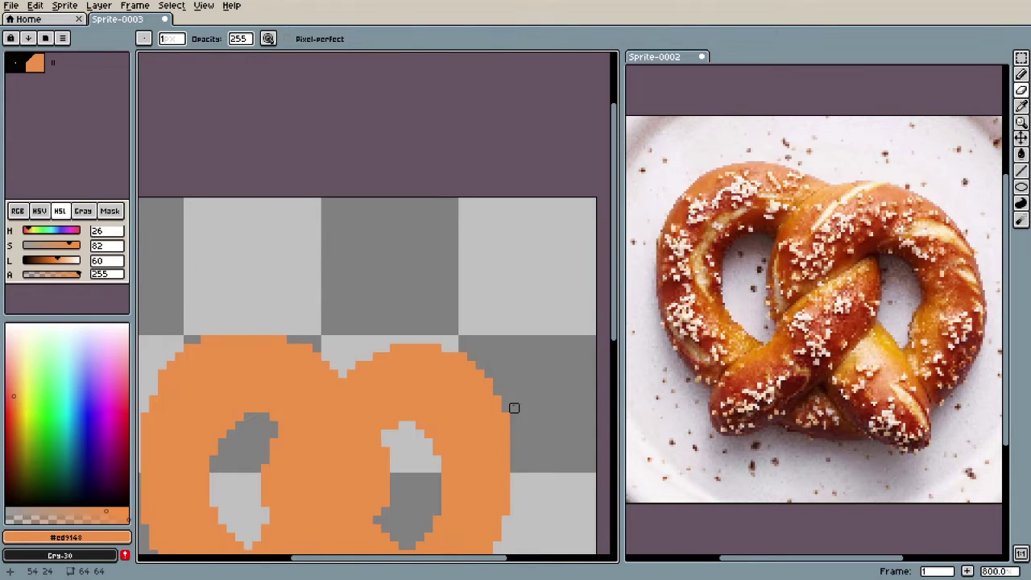
Step: Clean up the right hole's lower edge and the outline of the bottom ends of the orange silhouette
{"action": "scroll", "coordinate": [496, 391], "scroll_direction": "down", "scroll_amount": 3}
{"action": "key", "text": "b"}
{"action": "scroll", "coordinate": [485, 433], "scroll_direction": "up", "scroll_amount": 3}
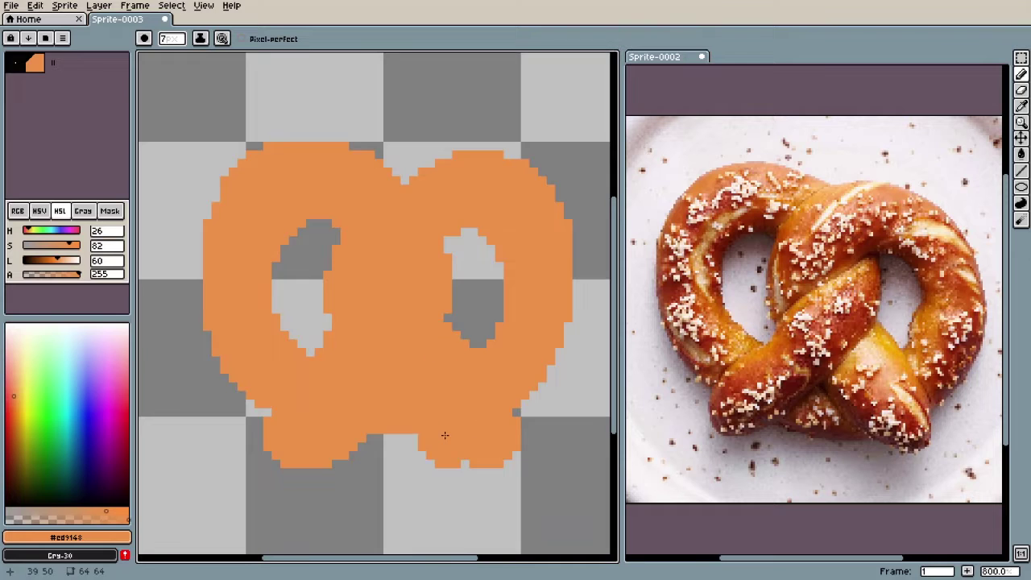
{"action": "scroll", "coordinate": [444, 435], "scroll_direction": "down", "scroll_amount": 2}
{"action": "scroll", "coordinate": [395, 410], "scroll_direction": "up", "scroll_amount": 3}
{"action": "scroll", "coordinate": [430, 389], "scroll_direction": "down", "scroll_amount": 4}
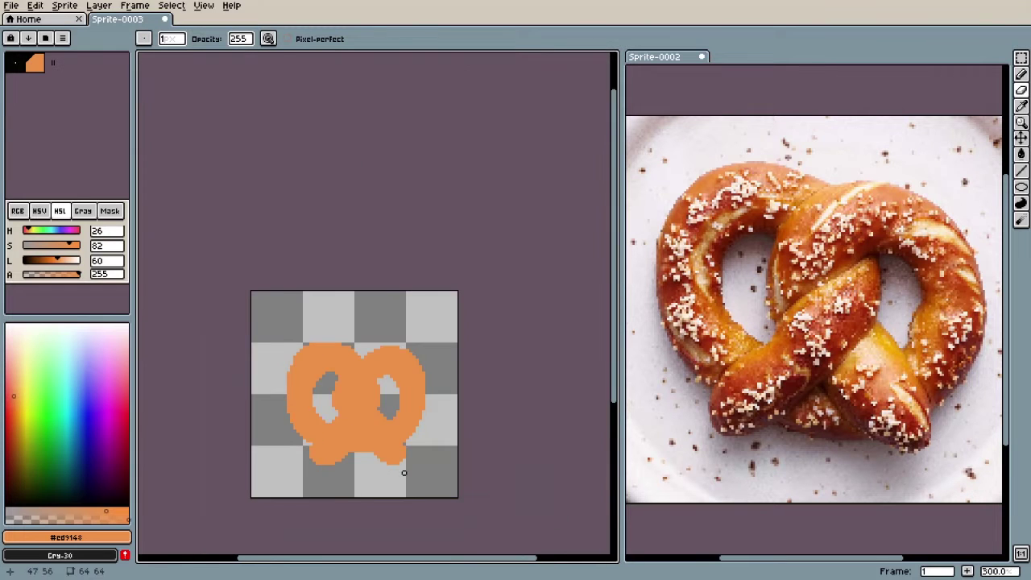
Step: Sample a dark red crust colour (hue 14, saturation 69, lightness 45) from the pretzel photo and add it to the palette
{"action": "key", "text": "m"}
{"action": "scroll", "coordinate": [407, 471], "scroll_direction": "up", "scroll_amount": 2}
{"action": "scroll", "coordinate": [716, 410], "scroll_direction": "up", "scroll_amount": 5}
{"action": "key", "text": "b"}
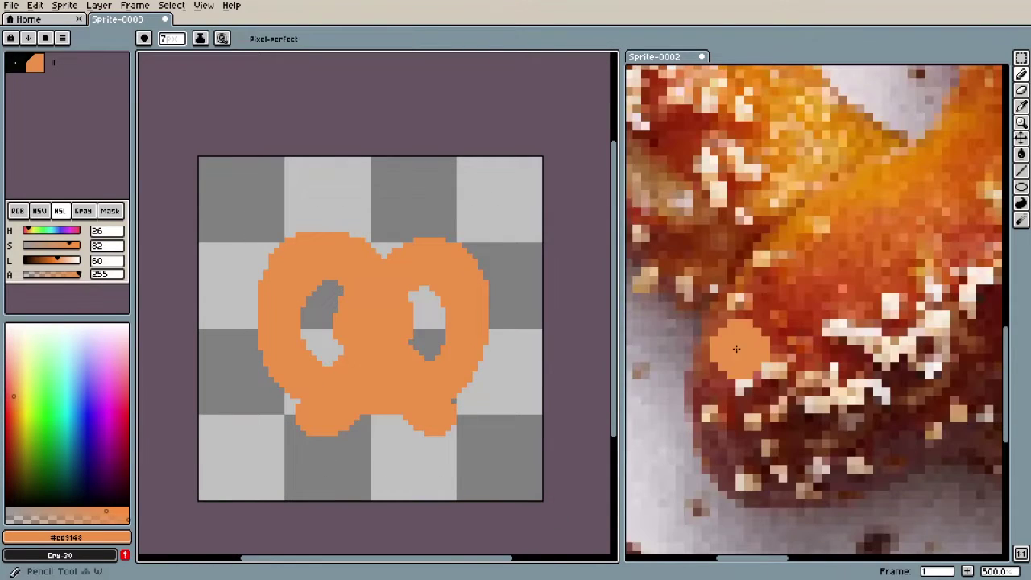
{"action": "left_click", "coordinate": [738, 348], "text": "alt"}
{"action": "left_click", "coordinate": [834, 254], "text": "alt"}
{"action": "left_click", "coordinate": [582, 366]}
{"action": "left_click", "coordinate": [125, 538]}
{"action": "scroll", "coordinate": [642, 368], "scroll_direction": "down", "scroll_amount": 5}
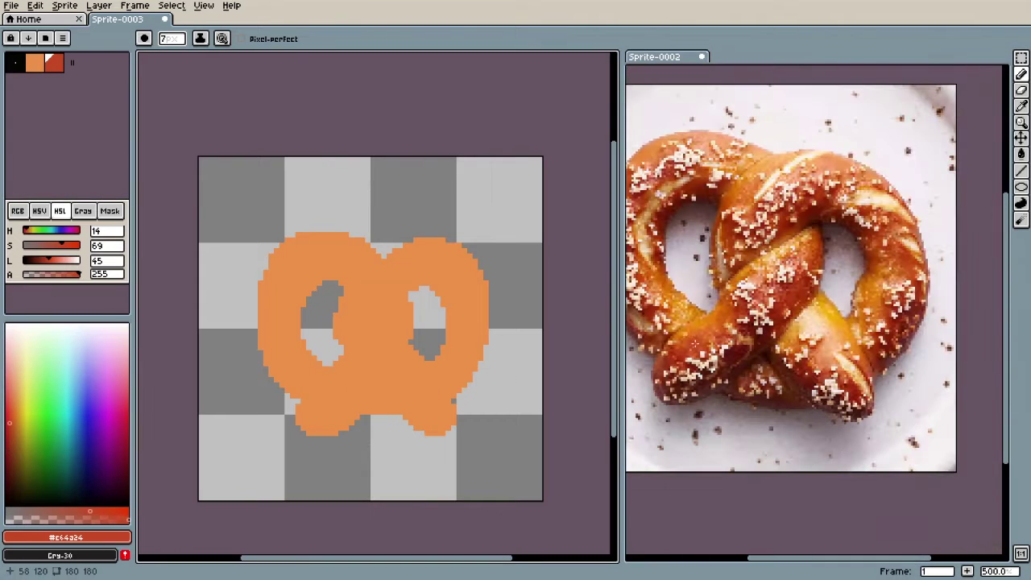
Step: Paint the front diagonal strand, from the right hole down to the bottom-left end, in dark red with a 6 px brush
{"action": "scroll", "coordinate": [383, 382], "scroll_direction": "up", "scroll_amount": 1}
{"action": "key", "text": "w"}
{"action": "key", "text": "b"}
{"action": "scroll", "coordinate": [390, 354], "scroll_direction": "up", "scroll_amount": 1}
{"action": "key", "text": "minus"}
{"action": "left_click_drag", "start_coordinate": [394, 338], "coordinate": [322, 436]}
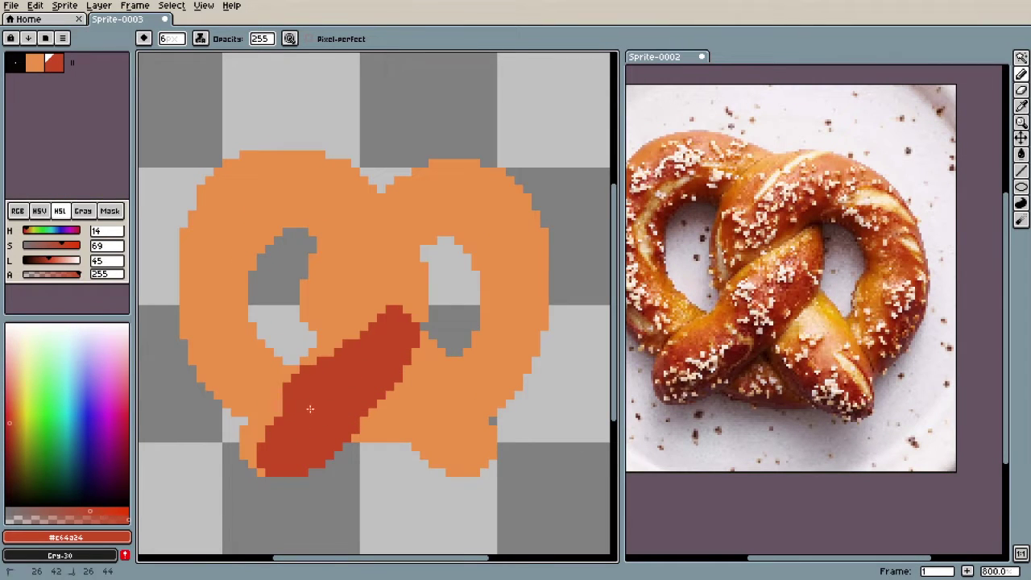
Step: Paint the bottom-right end and the small triangle between the crossed strands dark red with a 3 px brush
{"action": "scroll", "coordinate": [260, 422], "scroll_direction": "down", "scroll_amount": 1}
{"action": "scroll", "coordinate": [346, 433], "scroll_direction": "up", "scroll_amount": 2}
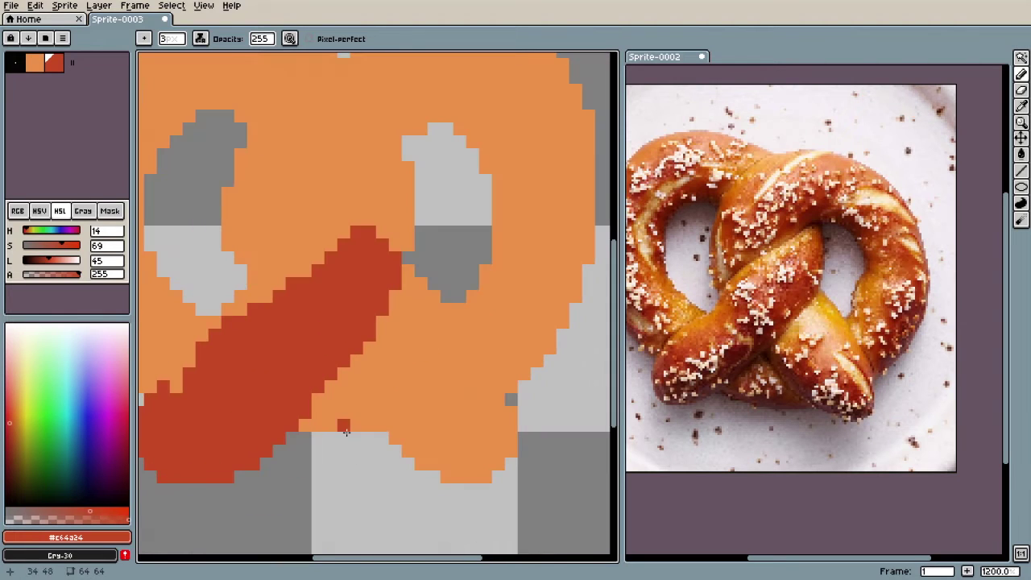
{"action": "left_click_drag", "start_coordinate": [410, 412], "coordinate": [454, 448]}
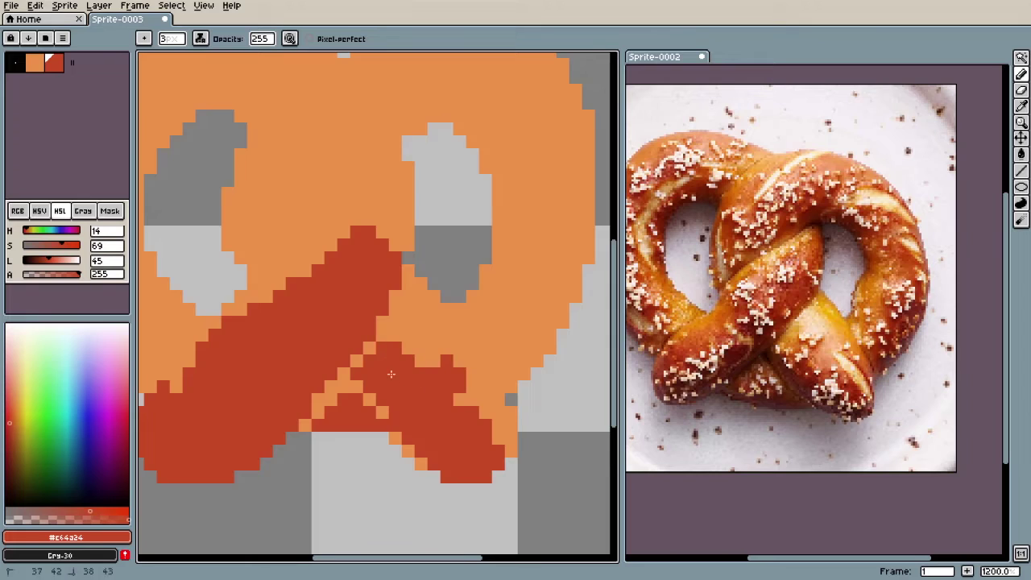
Step: Paint a dark red band down the left loop's outer side and another around the upper edge of its hole
{"action": "scroll", "coordinate": [390, 373], "scroll_direction": "down", "scroll_amount": 3}
{"action": "scroll", "coordinate": [386, 387], "scroll_direction": "up", "scroll_amount": 2}
{"action": "scroll", "coordinate": [364, 346], "scroll_direction": "up", "scroll_amount": 2}
{"action": "mouse_move", "coordinate": [367, 358]}
{"action": "left_mouse_down"}
{"action": "mouse_move", "coordinate": [416, 281]}
{"action": "mouse_move", "coordinate": [445, 383]}
{"action": "mouse_move", "coordinate": [407, 384]}
{"action": "mouse_move", "coordinate": [415, 315]}
{"action": "mouse_move", "coordinate": [310, 318]}
{"action": "left_mouse_up"}
{"action": "scroll", "coordinate": [362, 348], "scroll_direction": "down", "scroll_amount": 2}
{"action": "scroll", "coordinate": [368, 201], "scroll_direction": "up", "scroll_amount": 2}
{"action": "mouse_move", "coordinate": [324, 369]}
{"action": "left_mouse_down"}
{"action": "mouse_move", "coordinate": [395, 295]}
{"action": "mouse_move", "coordinate": [406, 301]}
{"action": "mouse_move", "coordinate": [328, 323]}
{"action": "mouse_move", "coordinate": [382, 319]}
{"action": "mouse_move", "coordinate": [335, 321]}
{"action": "left_mouse_up"}
{"action": "scroll", "coordinate": [371, 314], "scroll_direction": "down", "scroll_amount": 4}
{"action": "scroll", "coordinate": [382, 318], "scroll_direction": "up", "scroll_amount": 2}
{"action": "scroll", "coordinate": [346, 330], "scroll_direction": "down", "scroll_amount": 3}
{"action": "scroll", "coordinate": [371, 312], "scroll_direction": "up", "scroll_amount": 3}
{"action": "left_click", "coordinate": [362, 314], "text": "alt"}
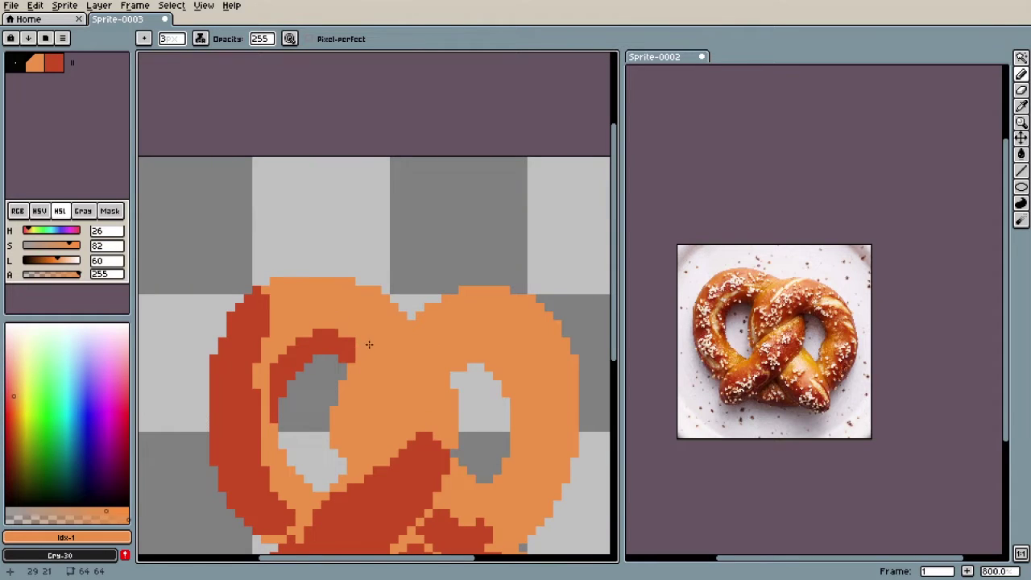
{"action": "left_click", "coordinate": [312, 340], "text": "alt"}
{"action": "scroll", "coordinate": [295, 357], "scroll_direction": "down", "scroll_amount": 4}
{"action": "scroll", "coordinate": [274, 350], "scroll_direction": "up", "scroll_amount": 6}
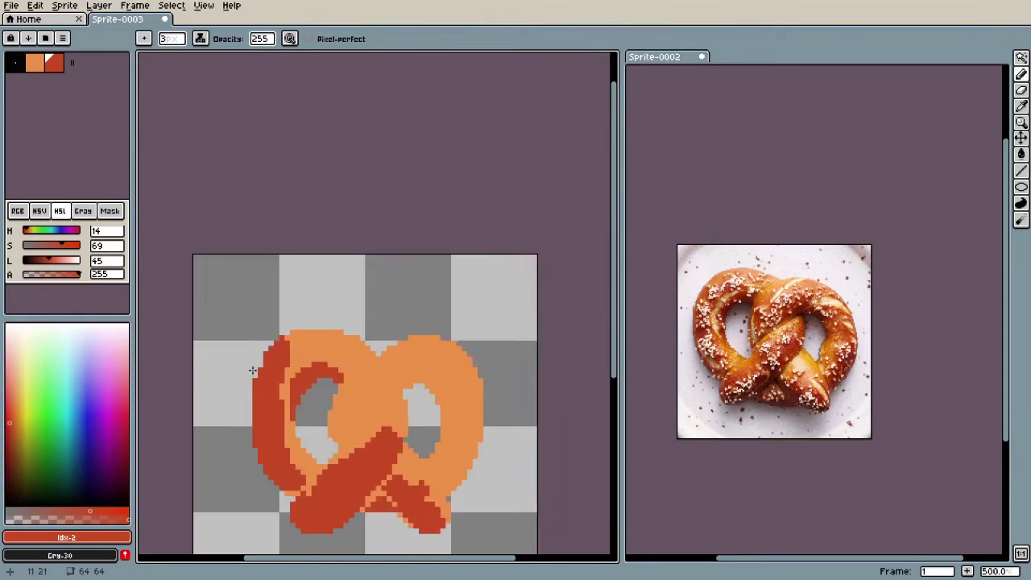
Step: Shade the middle strand dark red from the centre crossing up over the right hole, leaving an orange stripe above the front strand
{"action": "left_click", "coordinate": [345, 417], "text": "alt"}
{"action": "left_click", "coordinate": [366, 391], "text": "alt"}
{"action": "scroll", "coordinate": [320, 332], "scroll_direction": "down", "scroll_amount": 7}
{"action": "scroll", "coordinate": [365, 346], "scroll_direction": "up", "scroll_amount": 7}
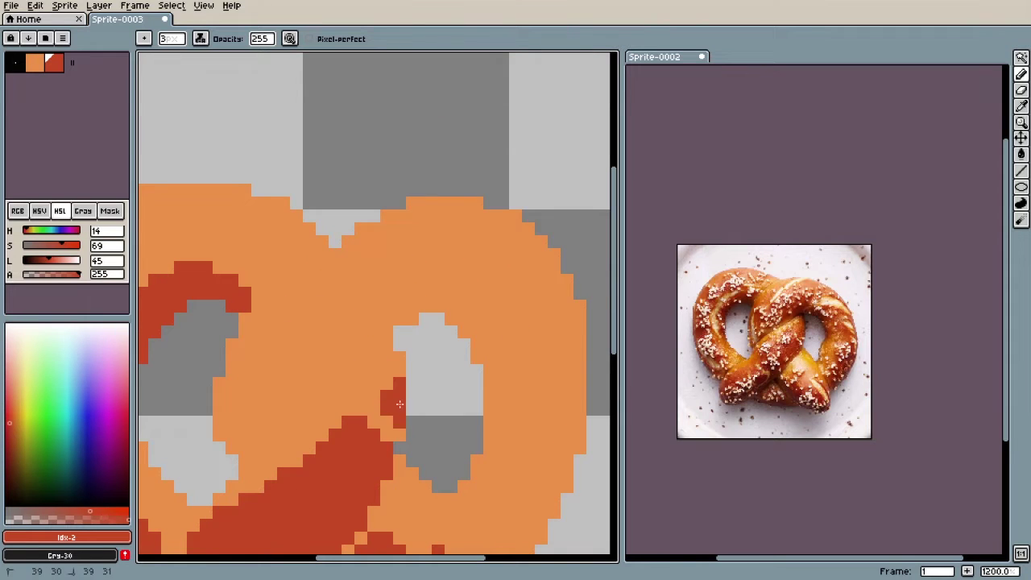
{"action": "scroll", "coordinate": [383, 395], "scroll_direction": "down", "scroll_amount": 1}
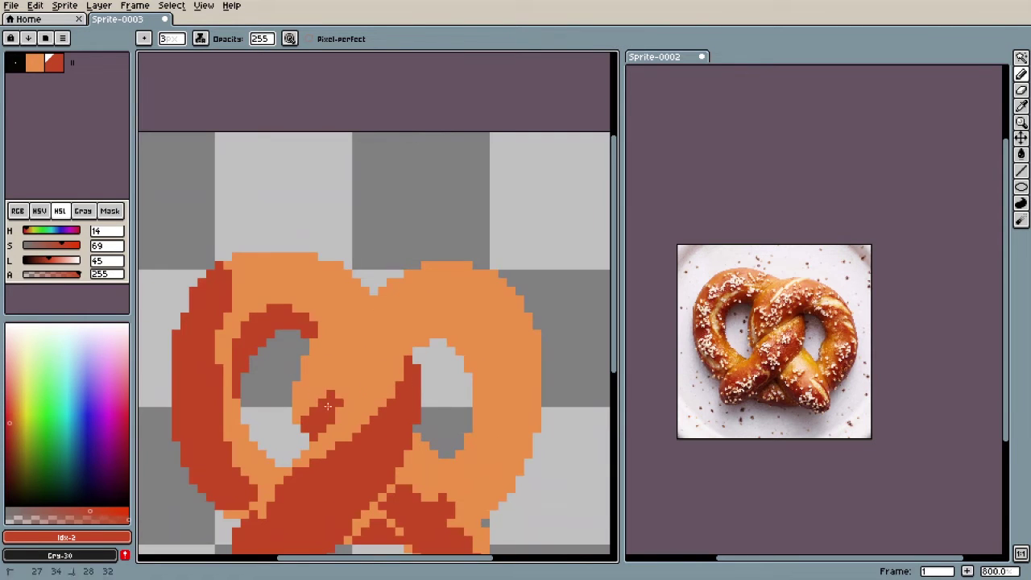
{"action": "mouse_move", "coordinate": [360, 364]}
{"action": "left_mouse_down"}
{"action": "mouse_move", "coordinate": [407, 347]}
{"action": "mouse_move", "coordinate": [399, 340]}
{"action": "mouse_move", "coordinate": [472, 306]}
{"action": "left_mouse_up"}
{"action": "key", "text": "z"}
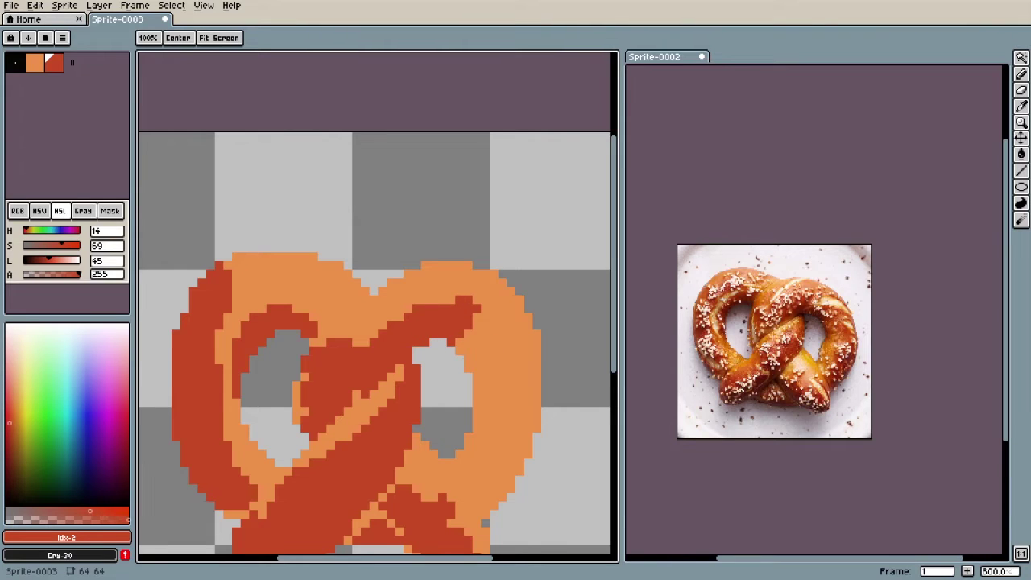
{"action": "key", "text": "b"}
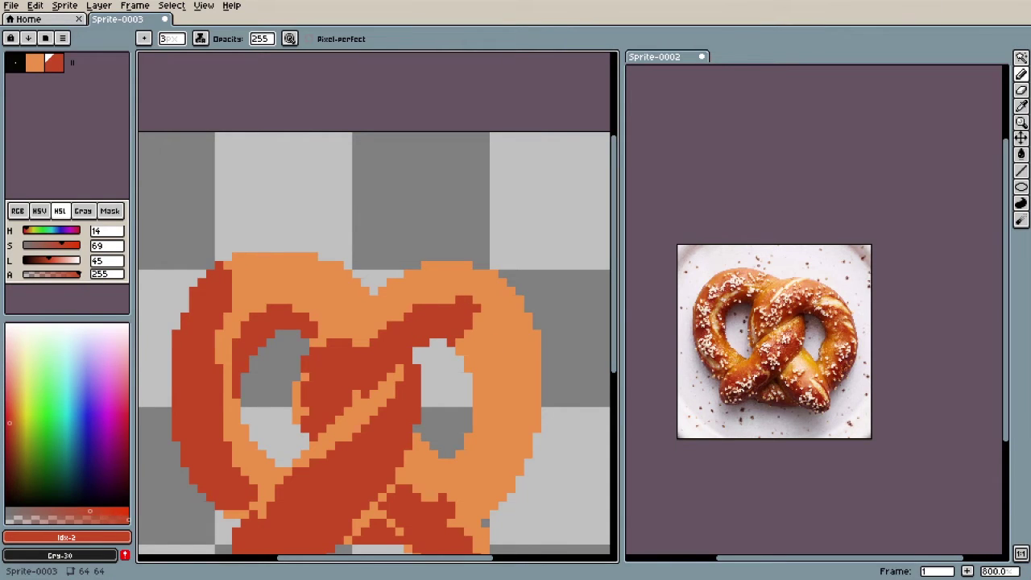
Step: Paint dark red over the right loop's upper bend and outer side, leaving thin orange highlights
{"action": "scroll", "coordinate": [419, 306], "scroll_direction": "up", "scroll_amount": 1}
{"action": "scroll", "coordinate": [508, 386], "scroll_direction": "down", "scroll_amount": 2}
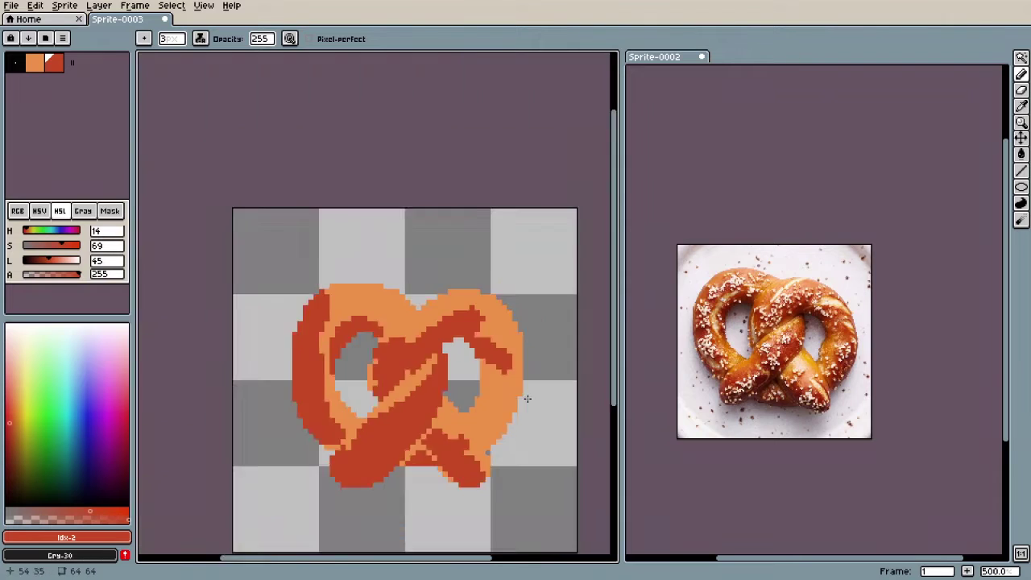
{"action": "scroll", "coordinate": [492, 390], "scroll_direction": "up", "scroll_amount": 3}
{"action": "left_click_drag", "start_coordinate": [492, 390], "coordinate": [505, 295]}
{"action": "left_click_drag", "start_coordinate": [430, 282], "coordinate": [478, 264]}
Step: Shade the top of the right loop dark red around an orange highlight stripe and undo the last unwanted stroke
{"action": "scroll", "coordinate": [441, 357], "scroll_direction": "down", "scroll_amount": 2}
{"action": "scroll", "coordinate": [448, 273], "scroll_direction": "up", "scroll_amount": 3}
{"action": "mouse_move", "coordinate": [347, 288]}
{"action": "left_mouse_down"}
{"action": "mouse_move", "coordinate": [435, 283]}
{"action": "mouse_move", "coordinate": [445, 307]}
{"action": "left_mouse_up"}
{"action": "left_click_drag", "start_coordinate": [188, 302], "coordinate": [358, 216]}
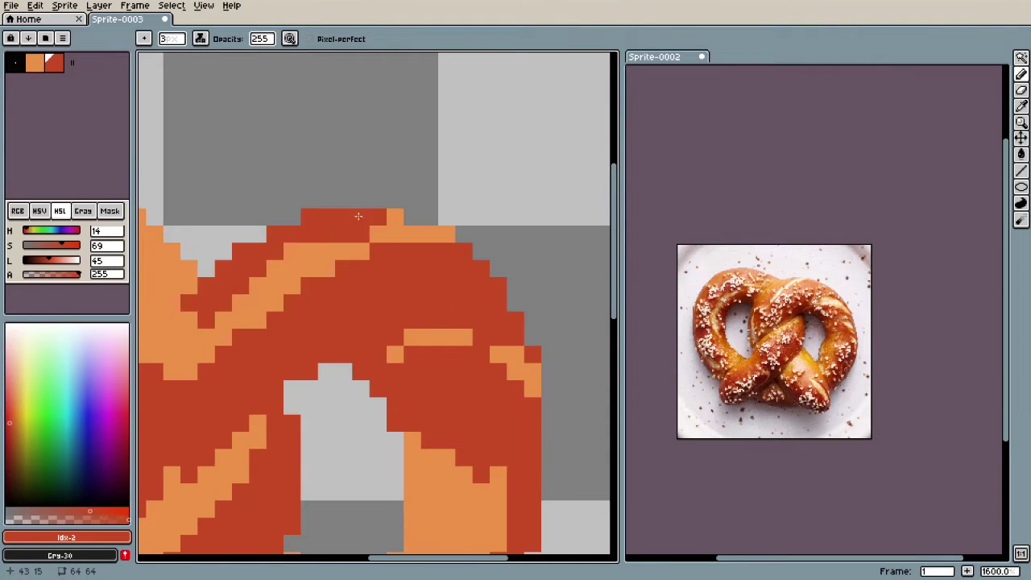
{"action": "scroll", "coordinate": [506, 335], "scroll_direction": "down", "scroll_amount": 7}
{"action": "key", "text": "ctrl+z"}
{"action": "scroll", "coordinate": [500, 346], "scroll_direction": "up", "scroll_amount": 6}
{"action": "scroll", "coordinate": [448, 403], "scroll_direction": "down", "scroll_amount": 4}
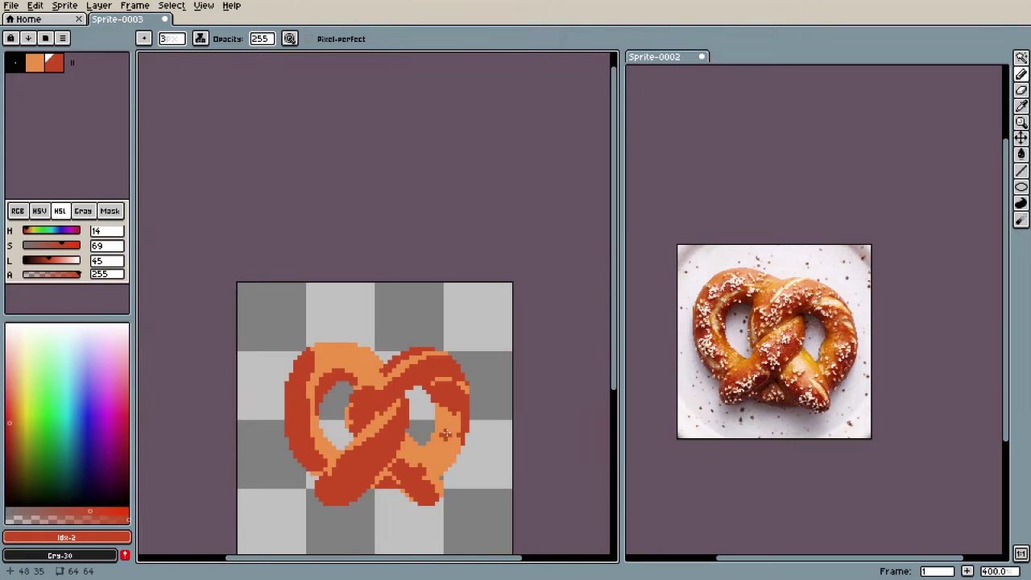
Step: Extend the dark red shading down the right loop's lower outer side, leaving the edge beside the hole orange
{"action": "scroll", "coordinate": [464, 510], "scroll_direction": "up", "scroll_amount": 5}
{"action": "left_click_drag", "start_coordinate": [427, 419], "coordinate": [461, 346]}
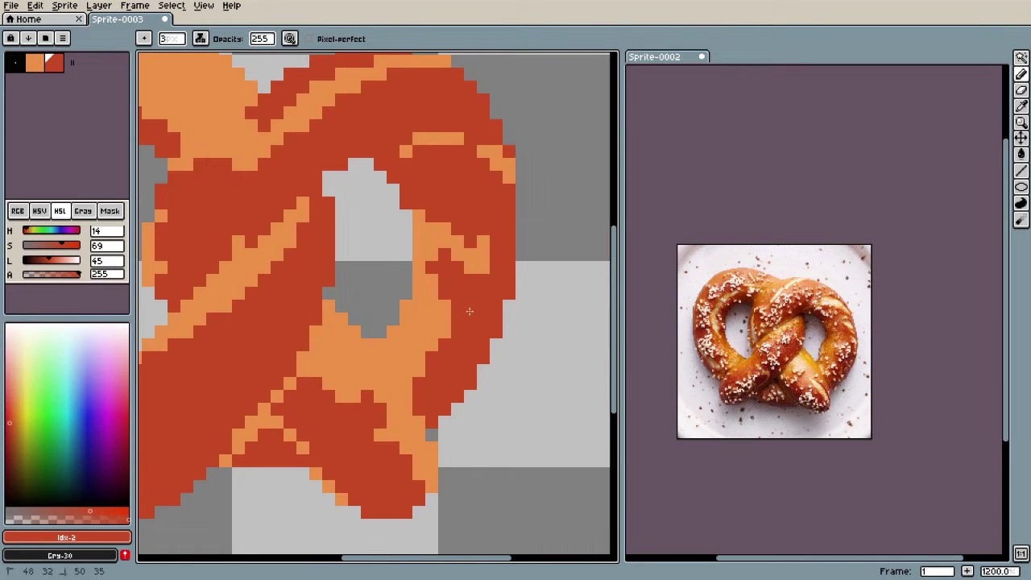
{"action": "scroll", "coordinate": [467, 364], "scroll_direction": "down", "scroll_amount": 3}
Step: Paint dark red along the left loop's inner side next to the hole, breaking up the orange stripe
{"action": "scroll", "coordinate": [252, 317], "scroll_direction": "up", "scroll_amount": 4}
{"action": "left_click_drag", "start_coordinate": [301, 364], "coordinate": [285, 269]}
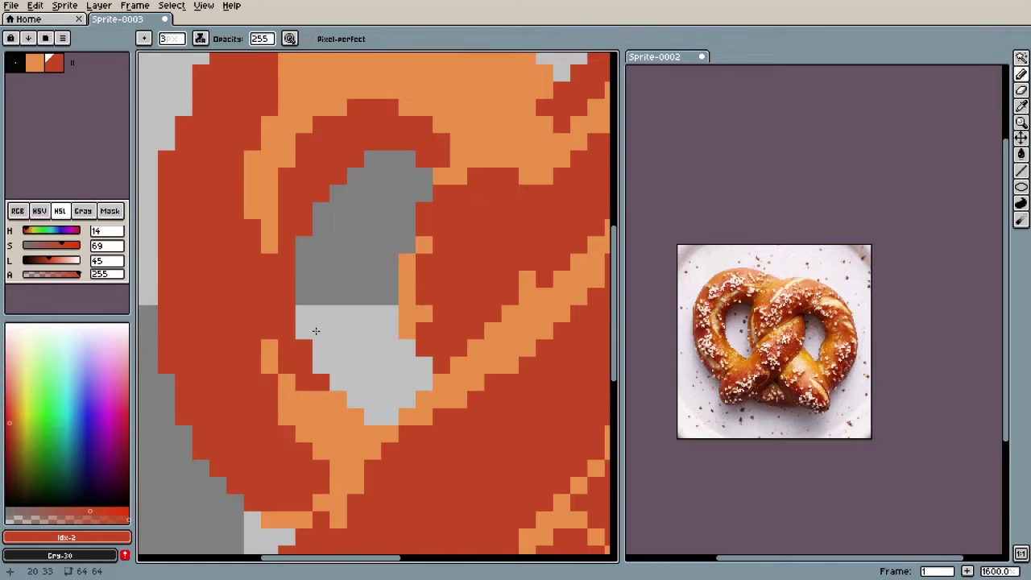
{"action": "scroll", "coordinate": [316, 329], "scroll_direction": "down", "scroll_amount": 4}
{"action": "scroll", "coordinate": [325, 234], "scroll_direction": "up", "scroll_amount": 3}
{"action": "scroll", "coordinate": [347, 198], "scroll_direction": "up", "scroll_amount": 1}
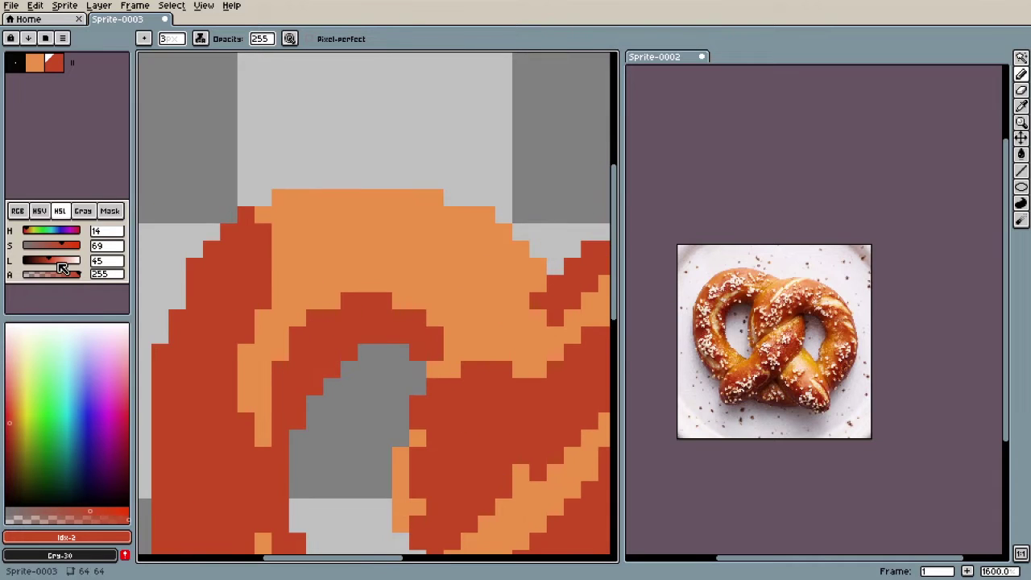
Step: Mix a mid orange between the light orange and the dark red and add it to the palette
{"action": "key", "text": "x"}
{"action": "left_click", "coordinate": [332, 266], "text": "alt"}
{"action": "key", "text": "x"}
{"action": "left_click", "coordinate": [53, 260]}
{"action": "key", "text": "x"}
{"action": "key", "text": "x"}
{"action": "left_click_drag", "start_coordinate": [64, 247], "coordinate": [72, 252]}
{"action": "scroll", "coordinate": [72, 233], "scroll_direction": "up", "scroll_amount": 6}
{"action": "key", "text": "x"}
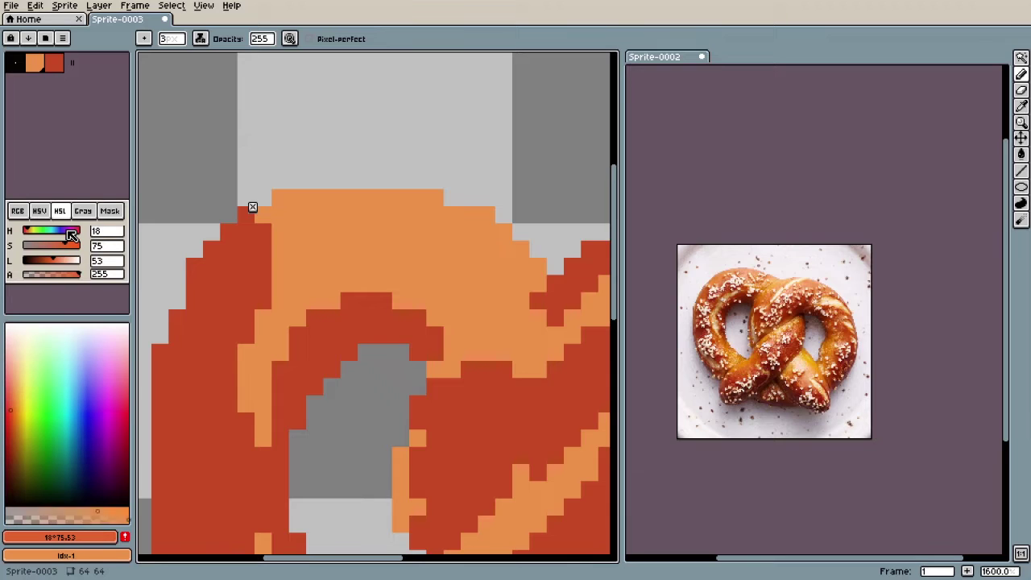
{"action": "key", "text": "x"}
{"action": "left_click", "coordinate": [125, 538]}
Step: Paint the top of the left loop mid orange and adjust that palette colour to hue 19, saturation 75, lightness 49
{"action": "left_click_drag", "start_coordinate": [277, 220], "coordinate": [331, 254]}
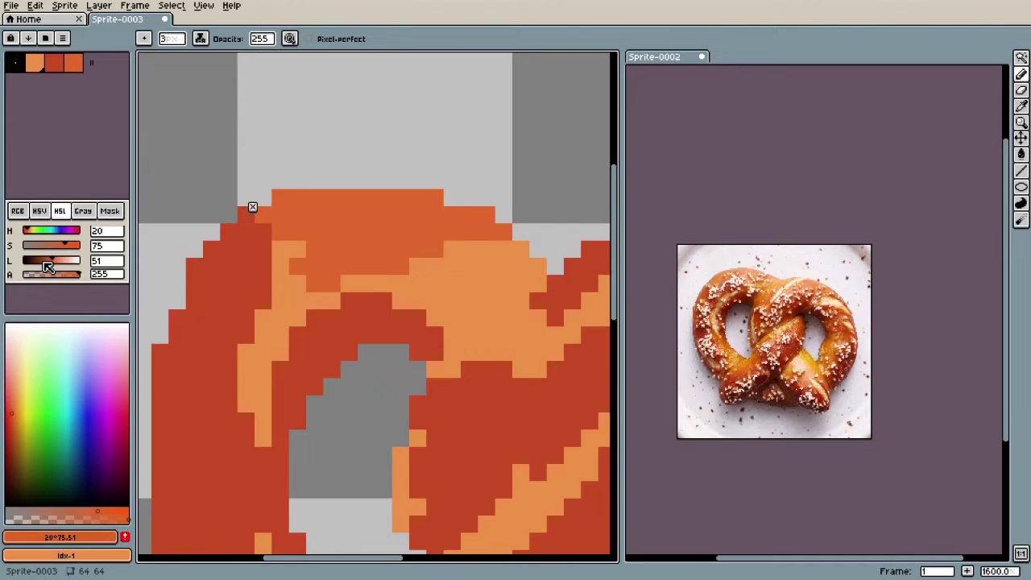
{"action": "left_click", "coordinate": [73, 63]}
{"action": "left_click", "coordinate": [11, 38]}
{"action": "scroll", "coordinate": [66, 264], "scroll_direction": "down", "scroll_amount": 3}
{"action": "key", "text": "ctrl+z"}
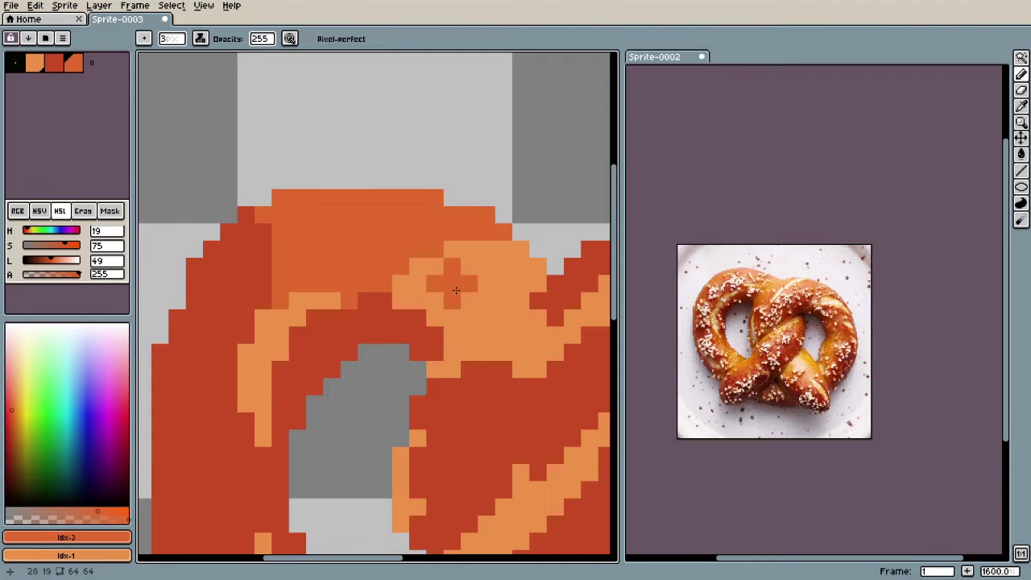
Step: Add mid orange below the left hole and along the upper edge of the front diagonal strand
{"action": "scroll", "coordinate": [451, 294], "scroll_direction": "down", "scroll_amount": 4}
{"action": "scroll", "coordinate": [347, 323], "scroll_direction": "up", "scroll_amount": 4}
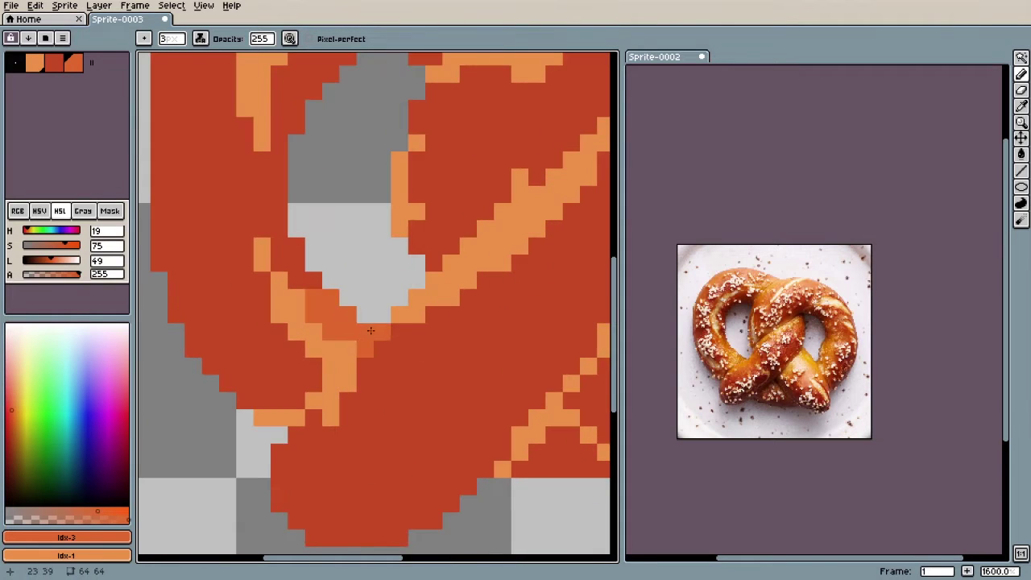
{"action": "scroll", "coordinate": [316, 424], "scroll_direction": "down", "scroll_amount": 4}
{"action": "scroll", "coordinate": [371, 338], "scroll_direction": "up", "scroll_amount": 6}
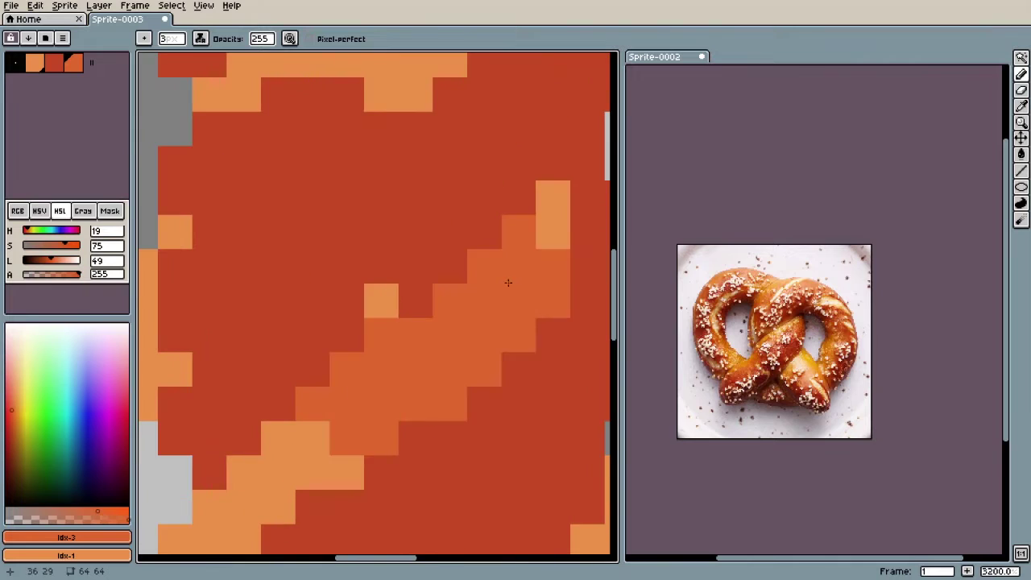
Step: Paint mid orange along the outer side of the bottom-right strand, keeping light orange accents near the crossing
{"action": "scroll", "coordinate": [410, 400], "scroll_direction": "down", "scroll_amount": 2}
{"action": "scroll", "coordinate": [409, 400], "scroll_direction": "up", "scroll_amount": 1}
{"action": "left_click", "coordinate": [419, 395], "text": "alt"}
{"action": "scroll", "coordinate": [420, 395], "scroll_direction": "down", "scroll_amount": 4}
{"action": "scroll", "coordinate": [460, 463], "scroll_direction": "up", "scroll_amount": 4}
{"action": "mouse_move", "coordinate": [473, 338]}
{"action": "left_mouse_down"}
{"action": "mouse_move", "coordinate": [451, 308]}
{"action": "mouse_move", "coordinate": [483, 368]}
{"action": "left_mouse_up"}
{"action": "mouse_move", "coordinate": [517, 419]}
{"action": "left_mouse_down"}
{"action": "mouse_move", "coordinate": [494, 423]}
{"action": "mouse_move", "coordinate": [569, 466]}
{"action": "mouse_move", "coordinate": [519, 440]}
{"action": "left_mouse_up"}
{"action": "scroll", "coordinate": [488, 451], "scroll_direction": "down", "scroll_amount": 3}
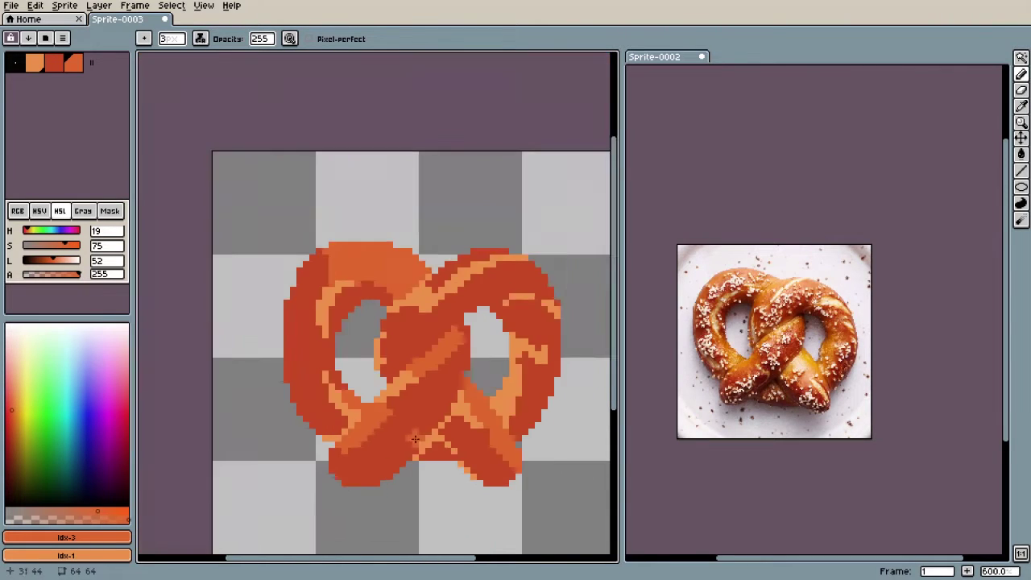
Step: Add mid orange along the right loop's inner edge beside the hole
{"action": "scroll", "coordinate": [509, 400], "scroll_direction": "up", "scroll_amount": 4}
{"action": "left_click_drag", "start_coordinate": [515, 385], "coordinate": [520, 288]}
{"action": "scroll", "coordinate": [466, 356], "scroll_direction": "down", "scroll_amount": 3}
{"action": "key", "text": "F7"}
{"action": "left_click_drag", "start_coordinate": [788, 55], "coordinate": [964, 19]}
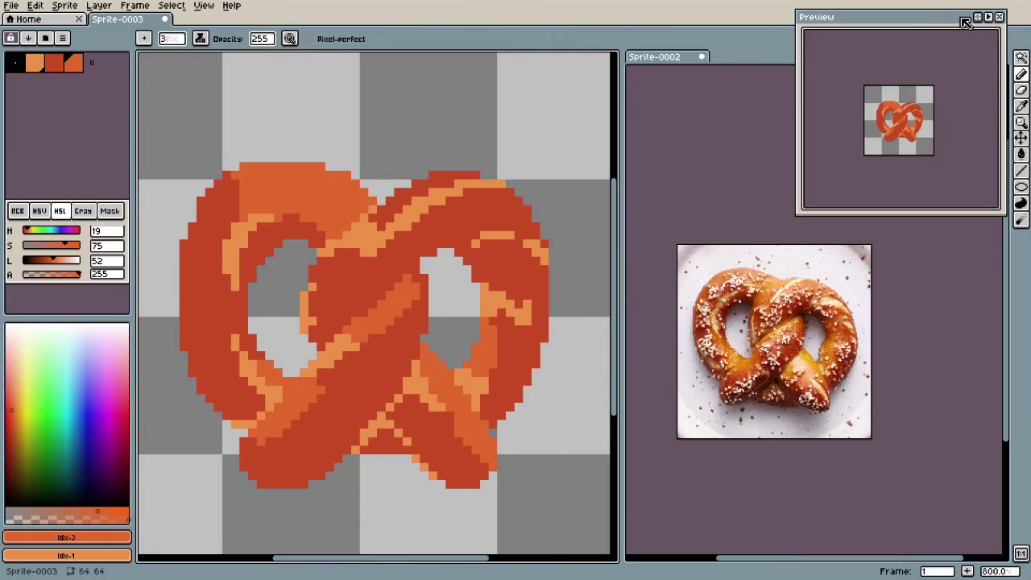
{"action": "left_click", "coordinate": [997, 16]}
Step: Blend mid orange between the right hole and its highlight, and along the right loop's upper outer edge
{"action": "scroll", "coordinate": [503, 282], "scroll_direction": "up", "scroll_amount": 2}
{"action": "scroll", "coordinate": [475, 298], "scroll_direction": "down", "scroll_amount": 2}
{"action": "scroll", "coordinate": [479, 289], "scroll_direction": "up", "scroll_amount": 2}
{"action": "mouse_move", "coordinate": [515, 362]}
{"action": "left_mouse_down"}
{"action": "mouse_move", "coordinate": [452, 314]}
{"action": "mouse_move", "coordinate": [450, 446]}
{"action": "left_mouse_up"}
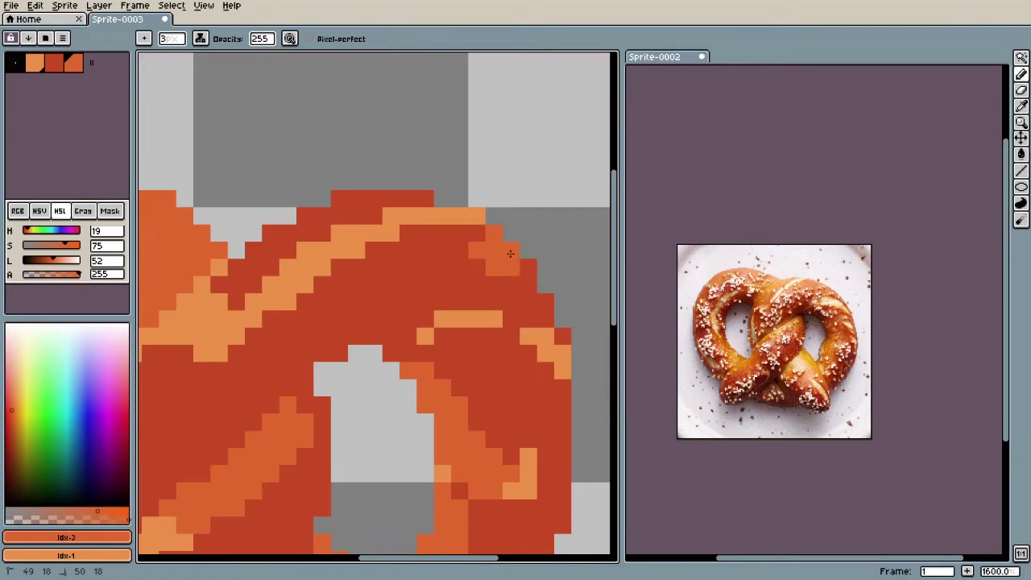
{"action": "left_click_drag", "start_coordinate": [425, 250], "coordinate": [565, 300]}
Step: Recolour the dark red rim atop the right loop and the left loop's upper outer edge in mid orange
{"action": "key", "text": "g"}
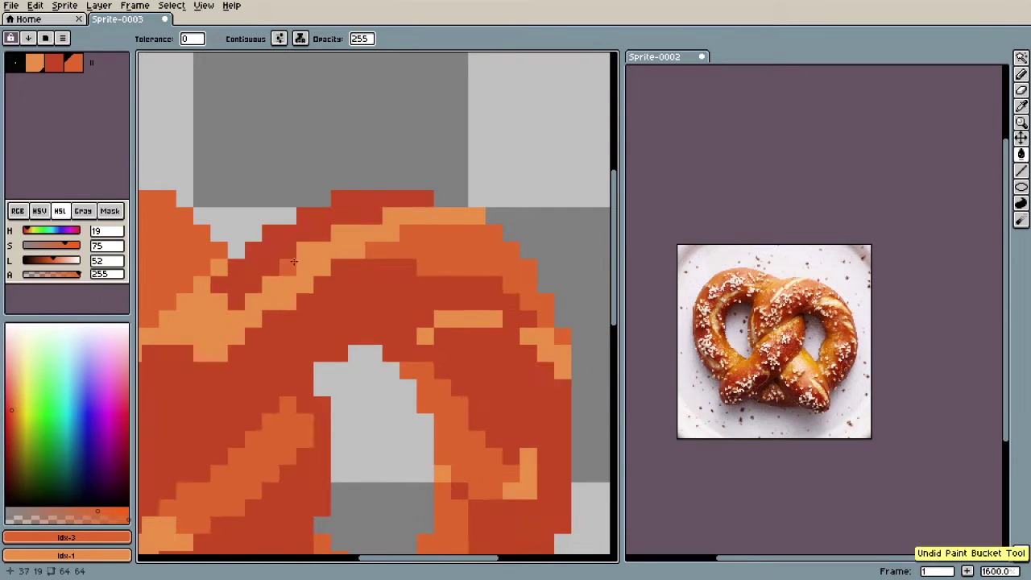
{"action": "scroll", "coordinate": [416, 340], "scroll_direction": "down", "scroll_amount": 6}
{"action": "scroll", "coordinate": [339, 291], "scroll_direction": "up", "scroll_amount": 6}
{"action": "key", "text": "b"}
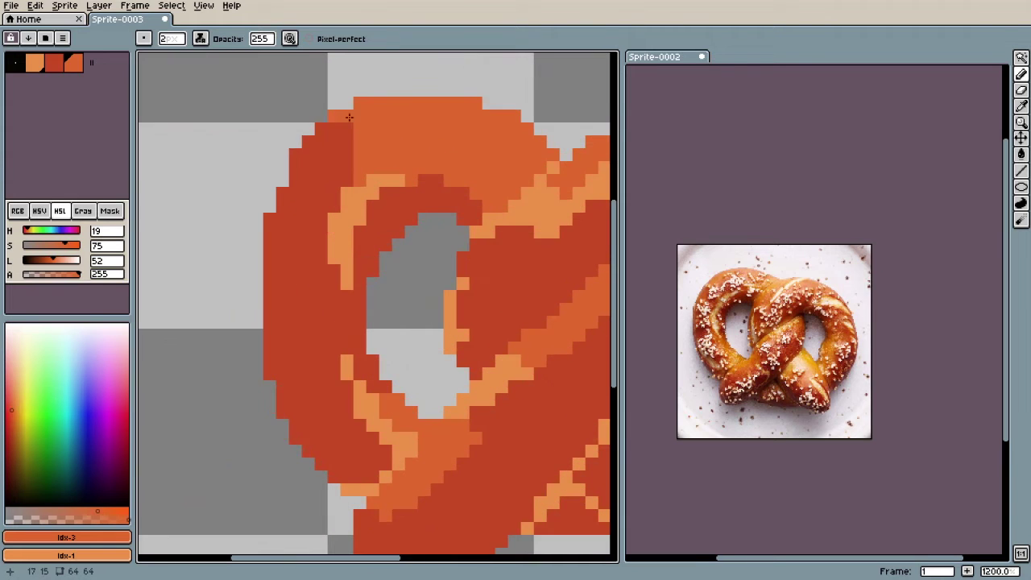
{"action": "scroll", "coordinate": [330, 177], "scroll_direction": "down", "scroll_amount": 3}
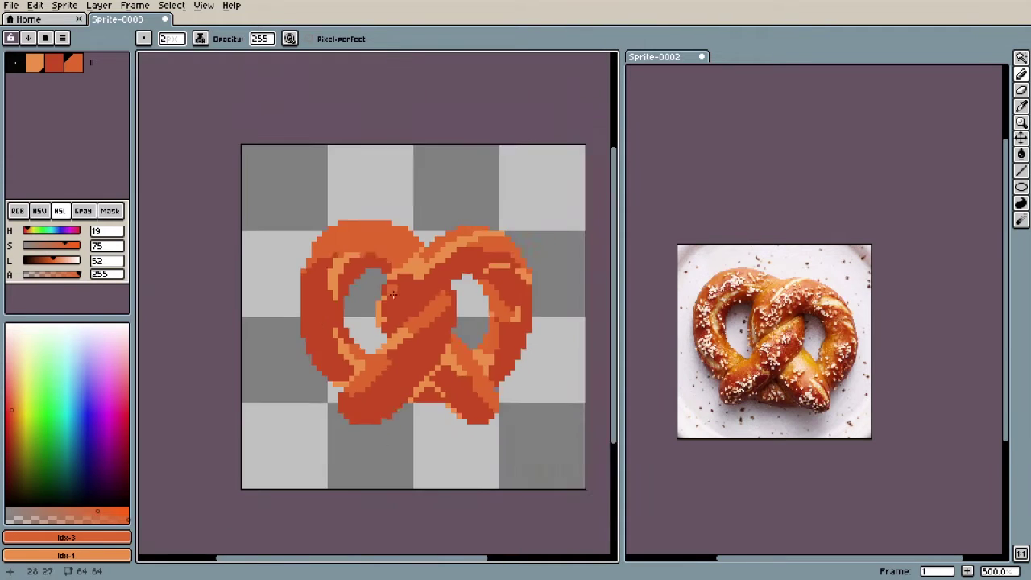
Step: Arrange the palette colours from dark to light: black, dark red, mid orange, light orange
{"action": "scroll", "coordinate": [378, 338], "scroll_direction": "up", "scroll_amount": 4}
{"action": "left_click", "coordinate": [50, 65]}
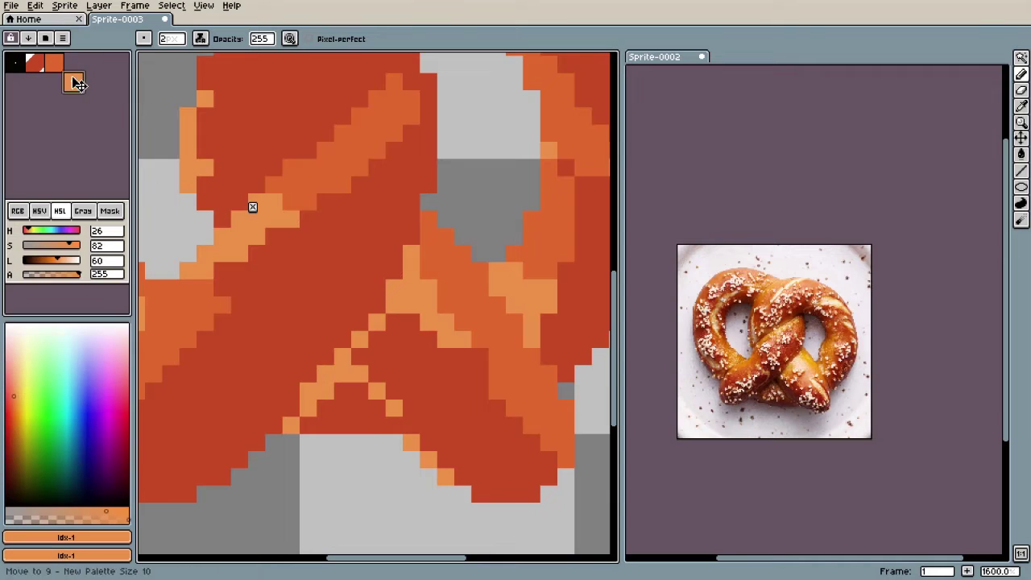
{"action": "left_click", "coordinate": [28, 37]}
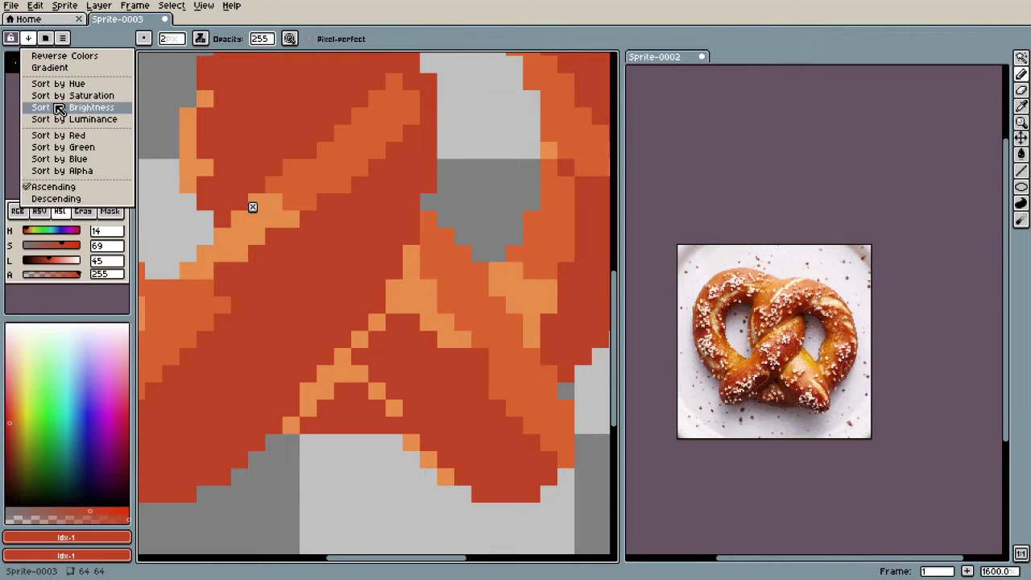
{"action": "left_click", "coordinate": [57, 109]}
{"action": "left_click", "coordinate": [70, 307]}
{"action": "left_click", "coordinate": [29, 38]}
{"action": "left_click", "coordinate": [95, 199]}
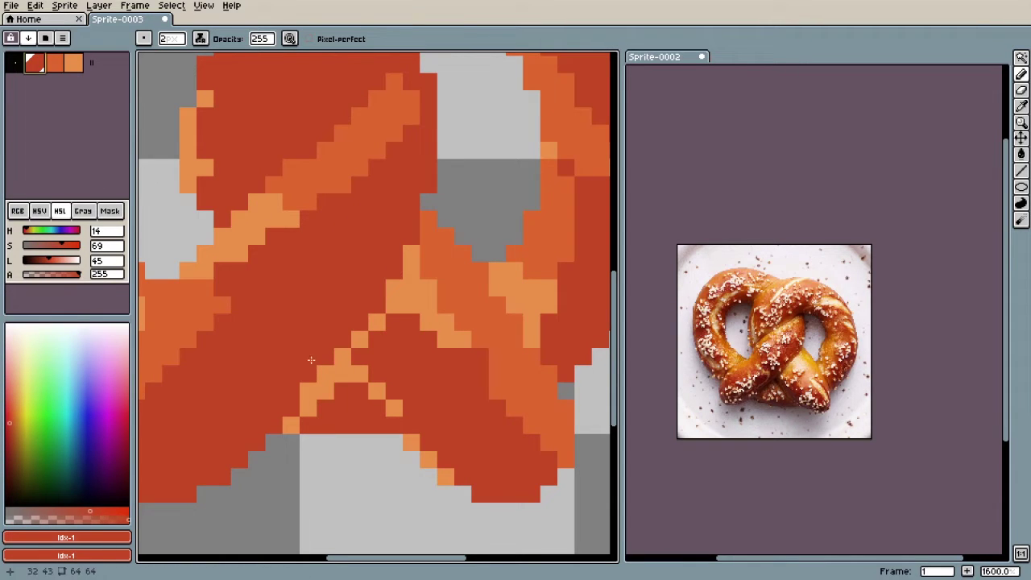
Step: Mix a dark brown with hue 11, saturation 53 and lightness 30, add it to the palette, and use a 1 px pencil
{"action": "scroll", "coordinate": [63, 256], "scroll_direction": "down", "scroll_amount": 7}
{"action": "scroll", "coordinate": [35, 263], "scroll_direction": "down", "scroll_amount": 5}
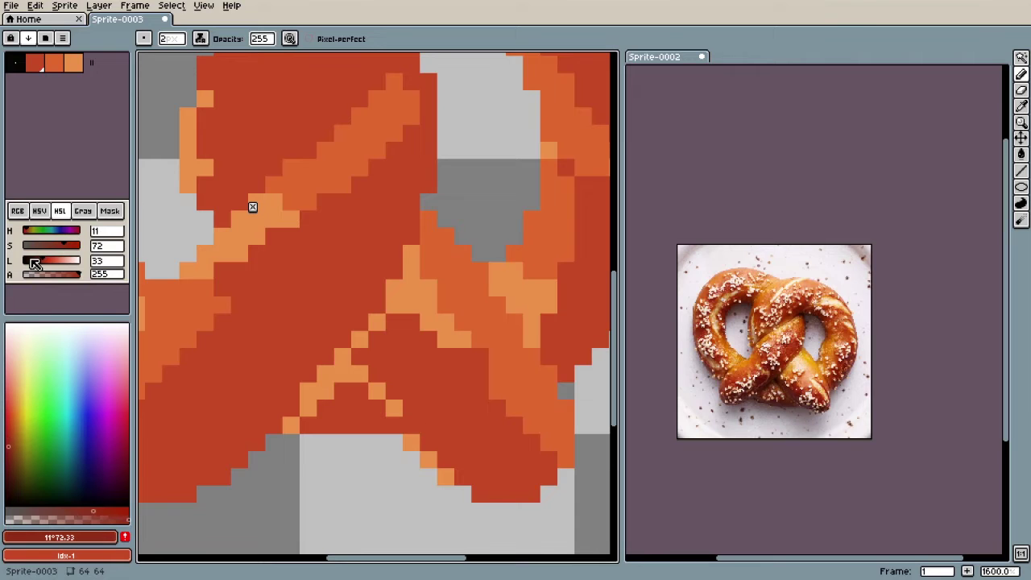
{"action": "scroll", "coordinate": [43, 247], "scroll_direction": "down", "scroll_amount": 19}
{"action": "left_click", "coordinate": [125, 537]}
{"action": "key", "text": "minus"}
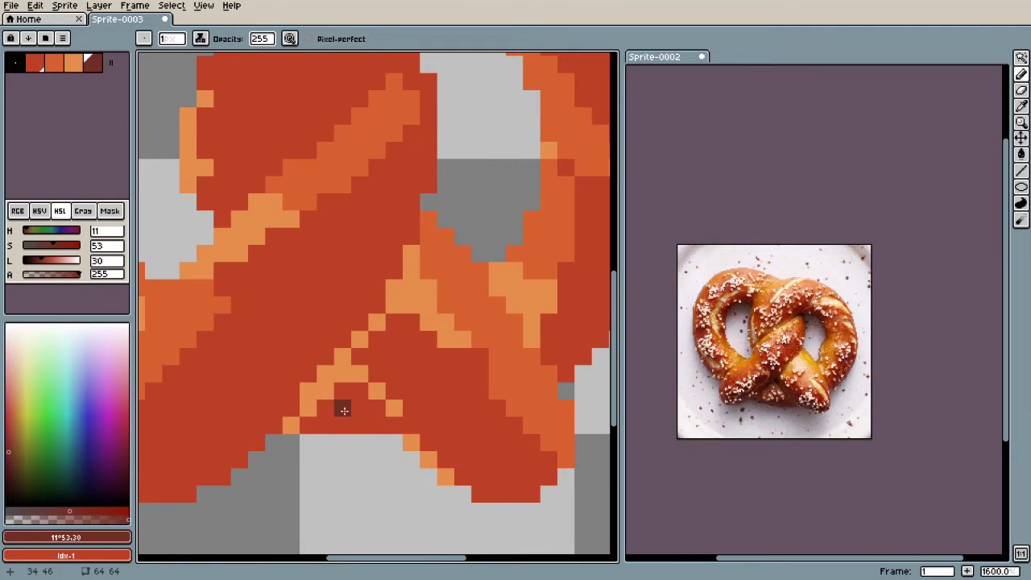
Step: Fill the triangle between the two bottom strands with dark brown and shade the lower edge of the bottom-right strand
{"action": "scroll", "coordinate": [344, 407], "scroll_direction": "up", "scroll_amount": 2}
{"action": "left_click_drag", "start_coordinate": [374, 343], "coordinate": [249, 439]}
{"action": "left_click_drag", "start_coordinate": [374, 377], "coordinate": [439, 408]}
{"action": "mouse_move", "coordinate": [341, 376]}
{"action": "left_mouse_down"}
{"action": "mouse_move", "coordinate": [438, 437]}
{"action": "mouse_move", "coordinate": [475, 443]}
{"action": "left_mouse_up"}
{"action": "left_click_drag", "start_coordinate": [444, 445], "coordinate": [309, 401]}
{"action": "scroll", "coordinate": [309, 401], "scroll_direction": "down", "scroll_amount": 3}
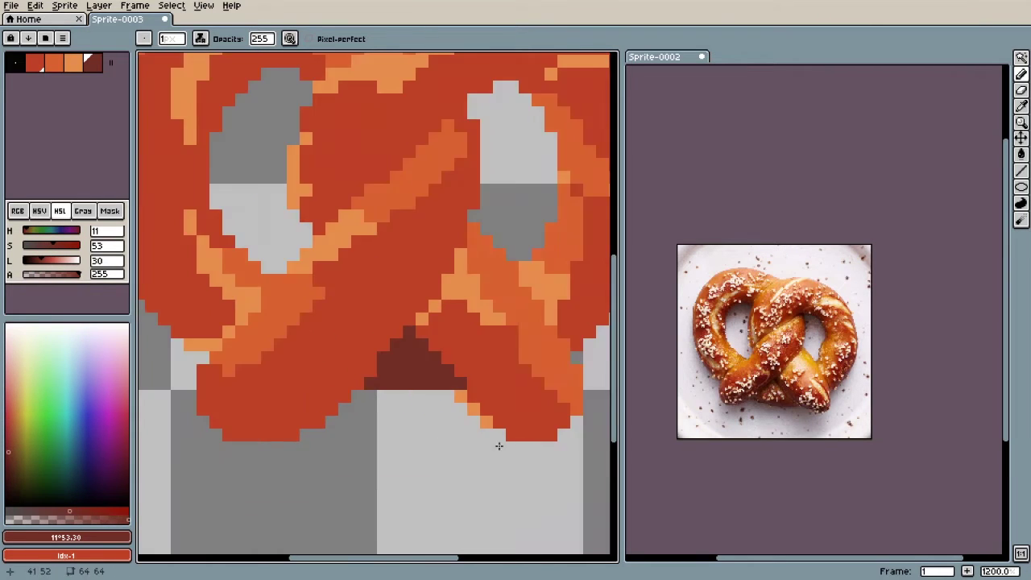
{"action": "scroll", "coordinate": [346, 368], "scroll_direction": "up", "scroll_amount": 2}
{"action": "left_click_drag", "start_coordinate": [326, 344], "coordinate": [440, 425]}
Step: Paint a dark brown shadow along the upper rim of the right hole, reaching the crossing strand
{"action": "scroll", "coordinate": [398, 410], "scroll_direction": "down", "scroll_amount": 6}
{"action": "scroll", "coordinate": [301, 392], "scroll_direction": "up", "scroll_amount": 4}
{"action": "scroll", "coordinate": [393, 414], "scroll_direction": "down", "scroll_amount": 4}
{"action": "scroll", "coordinate": [469, 340], "scroll_direction": "up", "scroll_amount": 3}
{"action": "scroll", "coordinate": [563, 305], "scroll_direction": "up", "scroll_amount": 2}
{"action": "left_click_drag", "start_coordinate": [459, 288], "coordinate": [531, 304]}
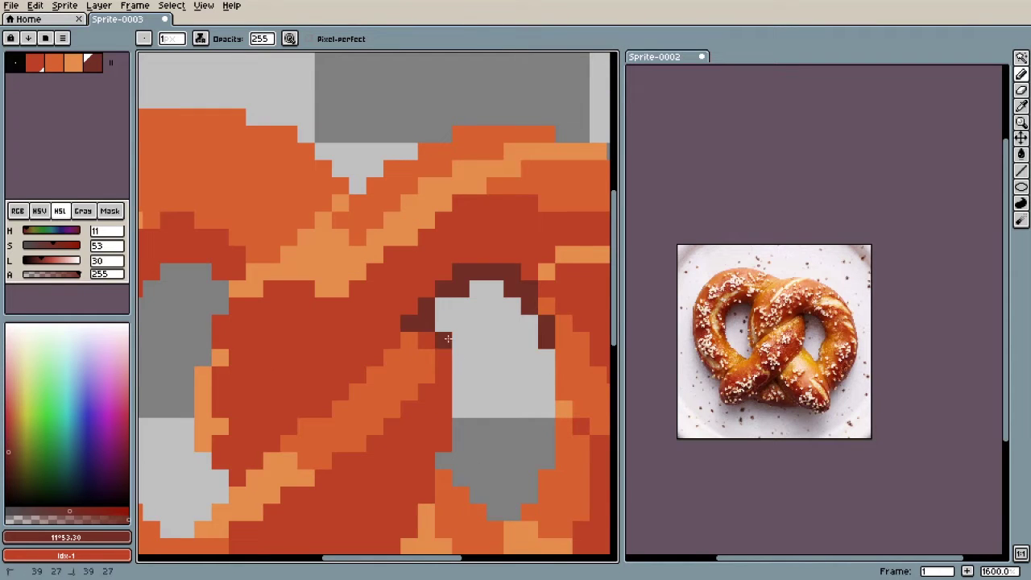
Step: Paint a dark brown shadow along the upper and outer inside edge of the left hole
{"action": "scroll", "coordinate": [471, 329], "scroll_direction": "down", "scroll_amount": 3}
{"action": "scroll", "coordinate": [345, 294], "scroll_direction": "up", "scroll_amount": 4}
{"action": "left_click_drag", "start_coordinate": [382, 303], "coordinate": [219, 365]}
{"action": "scroll", "coordinate": [354, 324], "scroll_direction": "down", "scroll_amount": 4}
{"action": "scroll", "coordinate": [342, 325], "scroll_direction": "up", "scroll_amount": 5}
{"action": "left_click_drag", "start_coordinate": [198, 431], "coordinate": [371, 232]}
{"action": "scroll", "coordinate": [305, 246], "scroll_direction": "down", "scroll_amount": 3}
Step: Shade the bottom-left strand's underside in dark brown and extend the wedge under the crossing with a 3 px pencil
{"action": "scroll", "coordinate": [289, 306], "scroll_direction": "up", "scroll_amount": 4}
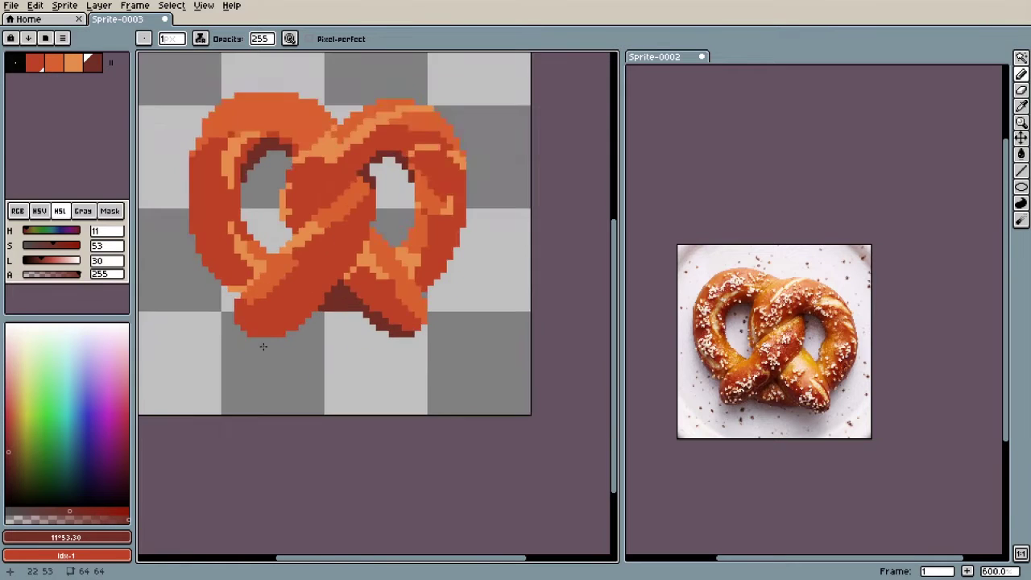
{"action": "left_click_drag", "start_coordinate": [262, 330], "coordinate": [288, 306]}
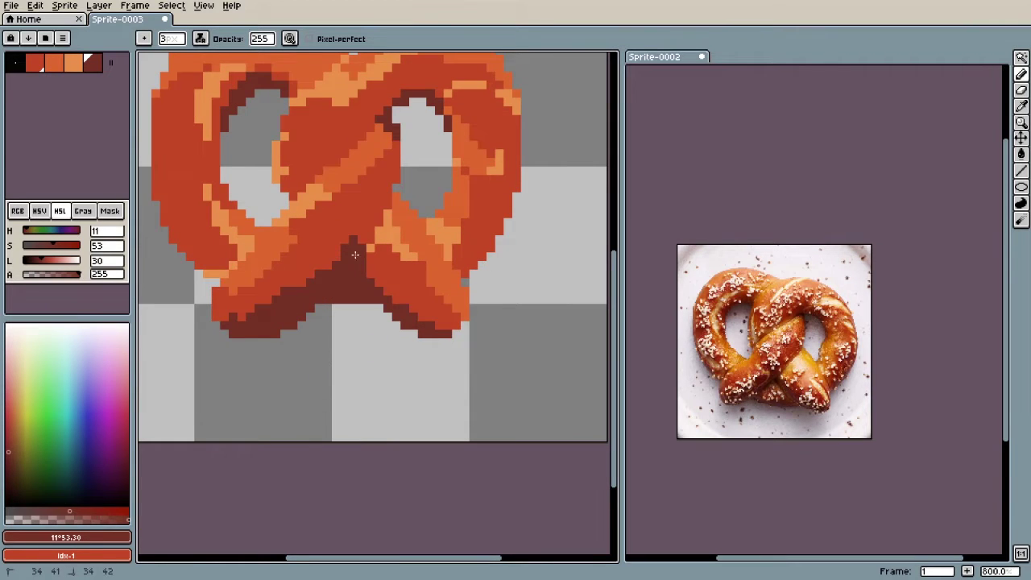
{"action": "scroll", "coordinate": [383, 298], "scroll_direction": "up", "scroll_amount": 1}
{"action": "scroll", "coordinate": [385, 322], "scroll_direction": "down", "scroll_amount": 3}
{"action": "scroll", "coordinate": [386, 348], "scroll_direction": "up", "scroll_amount": 4}
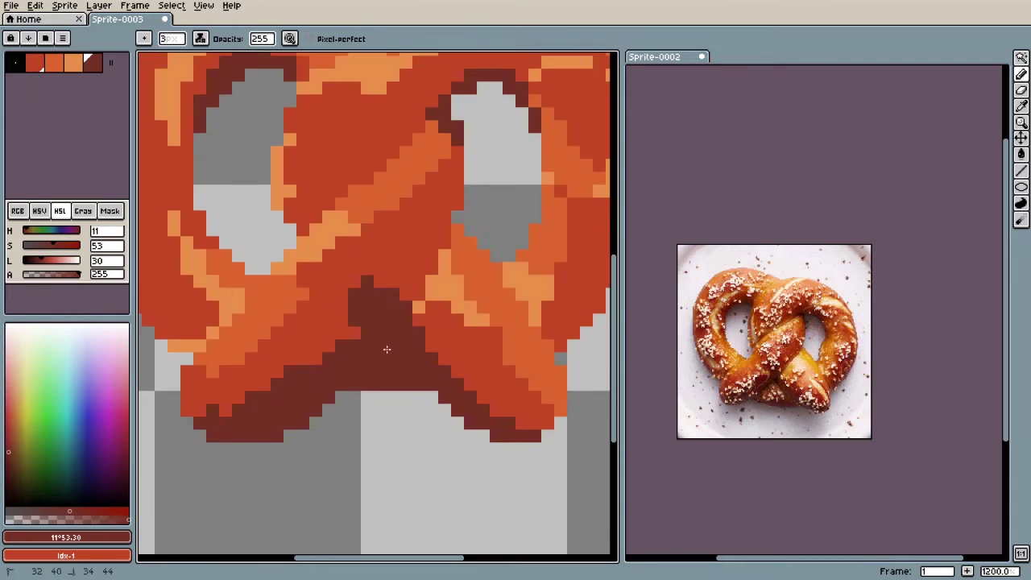
Step: Add a darker brown with hue 5, saturation 40 and lightness 18, and paint the deepest shadow between the bottom strands
{"action": "left_click_drag", "start_coordinate": [52, 266], "coordinate": [50, 263]}
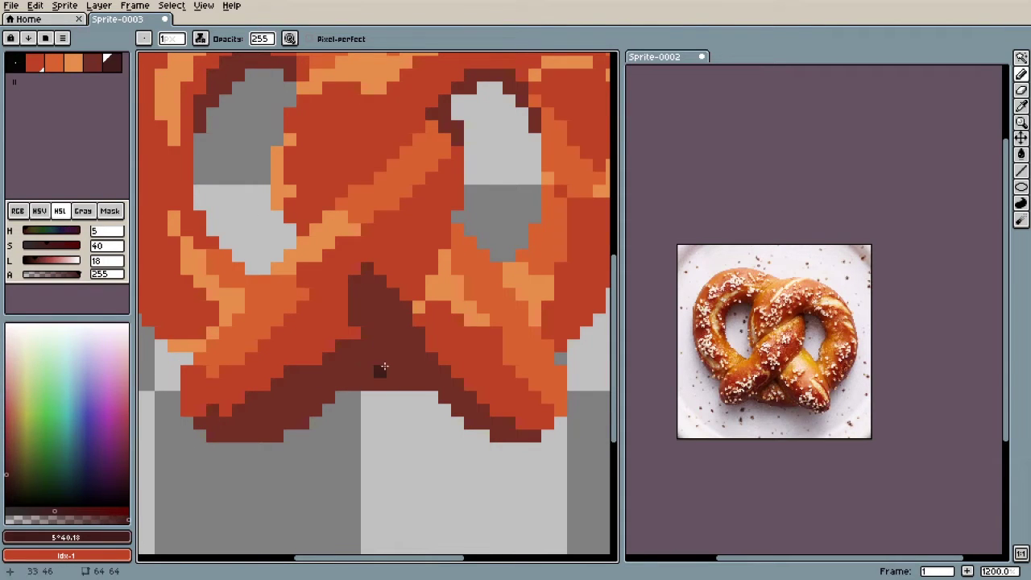
{"action": "scroll", "coordinate": [382, 373], "scroll_direction": "up", "scroll_amount": 3}
{"action": "left_click_drag", "start_coordinate": [412, 231], "coordinate": [329, 311]}
{"action": "left_click_drag", "start_coordinate": [411, 262], "coordinate": [481, 333]}
{"action": "left_click_drag", "start_coordinate": [310, 332], "coordinate": [260, 392]}
{"action": "left_click_drag", "start_coordinate": [343, 331], "coordinate": [248, 431]}
Step: Refine the deepest shadow into an inverted V between the bottom strands, restoring dark brown around its inside
{"action": "scroll", "coordinate": [295, 420], "scroll_direction": "down", "scroll_amount": 5}
{"action": "scroll", "coordinate": [316, 413], "scroll_direction": "up", "scroll_amount": 5}
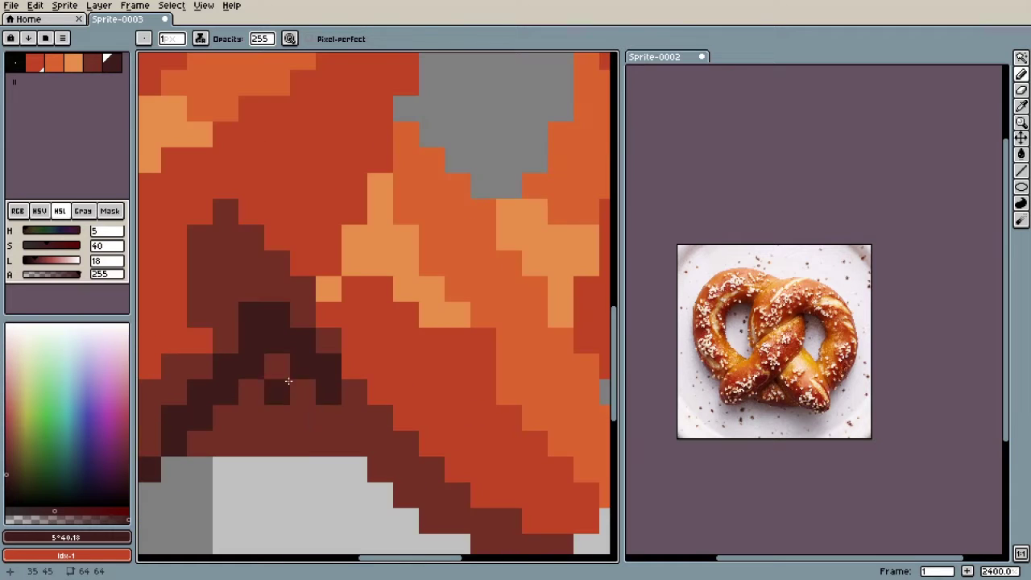
{"action": "left_click_drag", "start_coordinate": [282, 373], "coordinate": [347, 440]}
{"action": "left_click", "coordinate": [350, 396], "text": "alt"}
{"action": "left_click_drag", "start_coordinate": [331, 370], "coordinate": [298, 348]}
{"action": "left_click", "coordinate": [328, 442]}
Step: Change the darkest brown palette colour to hue 5, saturation 45 and lightness 23
{"action": "scroll", "coordinate": [322, 439], "scroll_direction": "down", "scroll_amount": 5}
{"action": "scroll", "coordinate": [298, 441], "scroll_direction": "up", "scroll_amount": 3}
{"action": "left_click", "coordinate": [112, 64]}
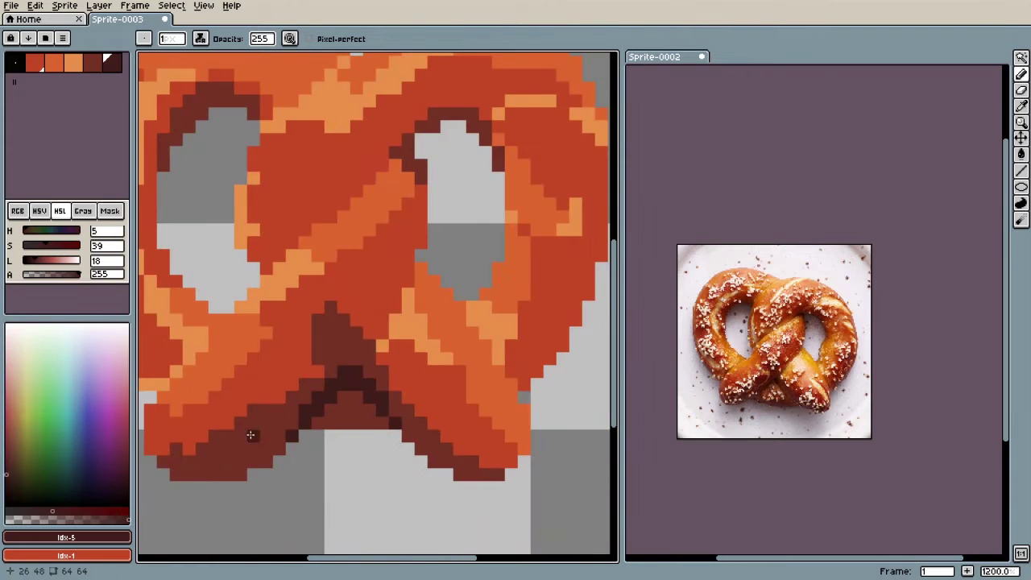
{"action": "right_click", "coordinate": [93, 64]}
{"action": "left_click_drag", "start_coordinate": [68, 268], "coordinate": [69, 269]}
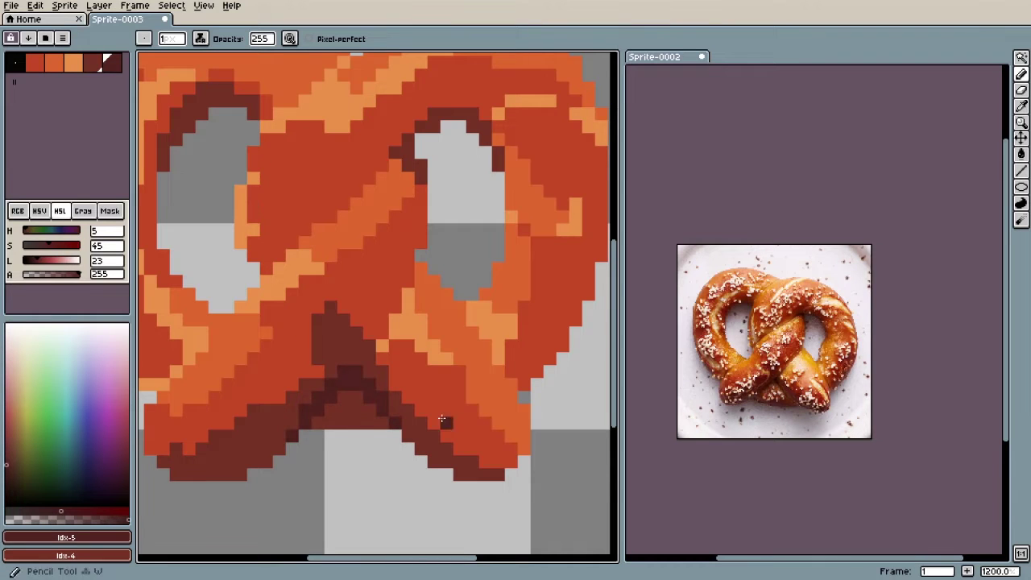
Step: Shade the right hole's upper inner corner with the darkest brown and soften it with dark brown toward the crossing strand
{"action": "scroll", "coordinate": [442, 417], "scroll_direction": "down", "scroll_amount": 3}
{"action": "scroll", "coordinate": [457, 306], "scroll_direction": "up", "scroll_amount": 6}
{"action": "mouse_move", "coordinate": [297, 412]}
{"action": "left_mouse_down"}
{"action": "mouse_move", "coordinate": [270, 341]}
{"action": "mouse_move", "coordinate": [328, 276]}
{"action": "left_mouse_up"}
{"action": "left_click", "coordinate": [323, 248], "text": "alt"}
{"action": "mouse_move", "coordinate": [294, 245]}
{"action": "left_mouse_down"}
{"action": "mouse_move", "coordinate": [244, 294]}
{"action": "mouse_move", "coordinate": [230, 384]}
{"action": "left_mouse_up"}
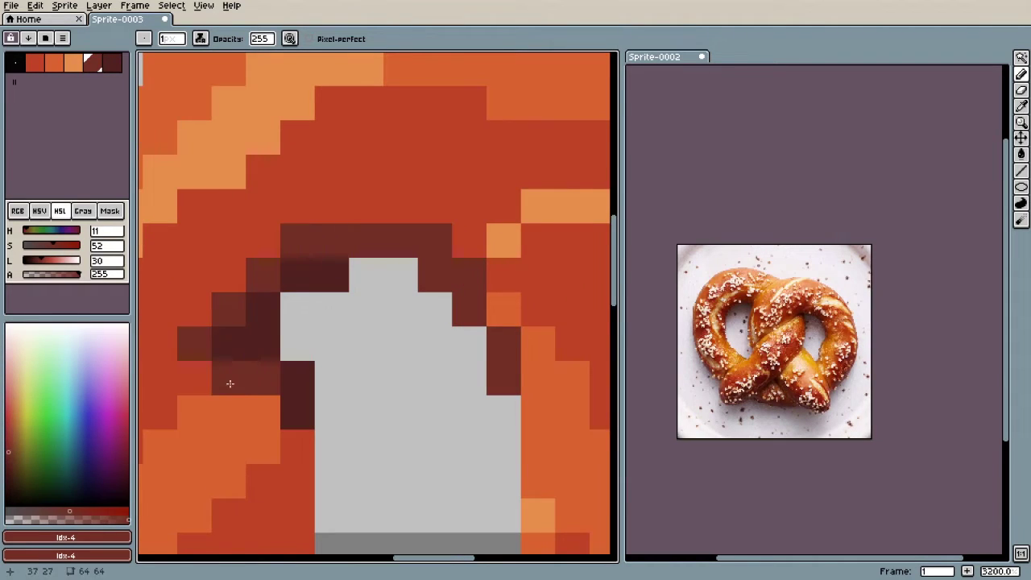
Step: Touch up single pixels of both browns where the crossing strand passes under the right loop
{"action": "scroll", "coordinate": [359, 371], "scroll_direction": "down", "scroll_amount": 8}
{"action": "scroll", "coordinate": [334, 387], "scroll_direction": "up", "scroll_amount": 7}
{"action": "left_click", "coordinate": [377, 393], "text": "alt"}
{"action": "left_click", "coordinate": [328, 344]}
{"action": "left_click", "coordinate": [382, 338]}
{"action": "left_click_drag", "start_coordinate": [383, 338], "coordinate": [354, 345]}
{"action": "left_click", "coordinate": [381, 320], "text": "alt"}
{"action": "mouse_move", "coordinate": [380, 369]}
{"action": "left_mouse_down"}
{"action": "mouse_move", "coordinate": [361, 322]}
{"action": "mouse_move", "coordinate": [347, 348]}
{"action": "mouse_move", "coordinate": [383, 294]}
{"action": "mouse_move", "coordinate": [408, 368]}
{"action": "left_mouse_up"}
Step: Extend the darkest brown down the crossing strand's edge beside the right hole and erase a pixel at the hole's rim
{"action": "left_click", "coordinate": [367, 295], "text": "alt"}
{"action": "scroll", "coordinate": [417, 346], "scroll_direction": "down", "scroll_amount": 8}
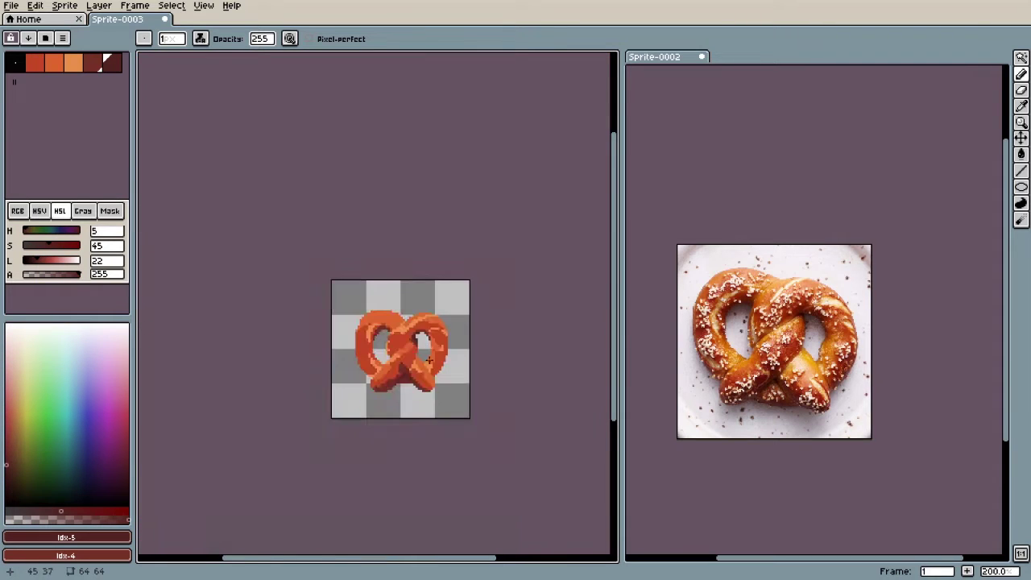
{"action": "scroll", "coordinate": [418, 346], "scroll_direction": "up", "scroll_amount": 8}
{"action": "left_click_drag", "start_coordinate": [393, 269], "coordinate": [401, 326]}
{"action": "key", "text": "e"}
{"action": "left_click", "coordinate": [411, 223]}
Step: Continue dark brown shading down the crossing strand's edge along the right hole
{"action": "scroll", "coordinate": [412, 230], "scroll_direction": "down", "scroll_amount": 8}
{"action": "scroll", "coordinate": [413, 230], "scroll_direction": "up", "scroll_amount": 8}
{"action": "key", "text": "b"}
{"action": "left_click", "coordinate": [379, 364], "text": "alt"}
{"action": "scroll", "coordinate": [378, 406], "scroll_direction": "down", "scroll_amount": 9}
{"action": "scroll", "coordinate": [385, 429], "scroll_direction": "up", "scroll_amount": 10}
{"action": "scroll", "coordinate": [405, 352], "scroll_direction": "down", "scroll_amount": 8}
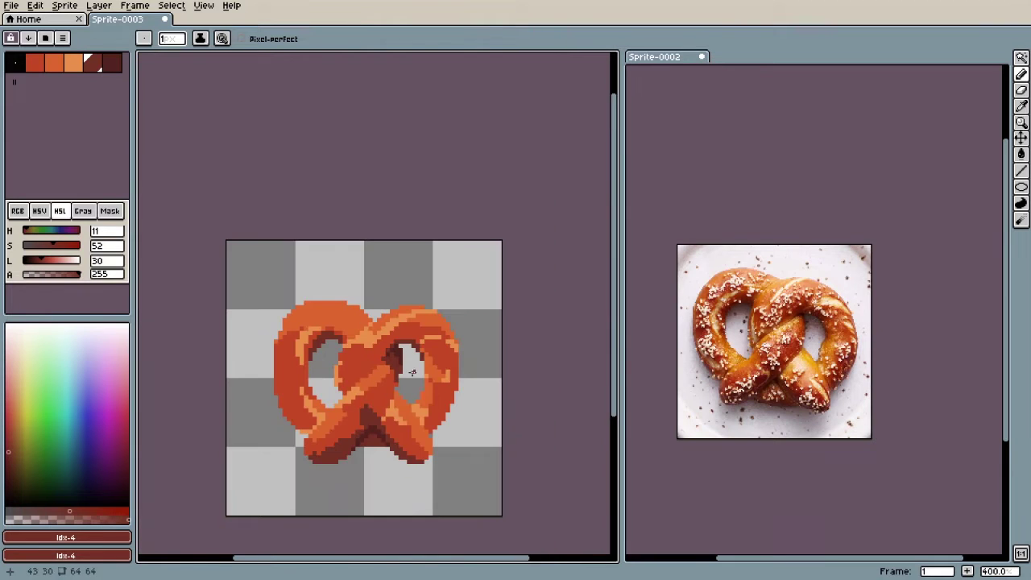
Step: Change the dark brown palette colour to hue 10, saturation 59 and lightness 36
{"action": "left_click_drag", "start_coordinate": [60, 251], "coordinate": [63, 250]}
{"action": "scroll", "coordinate": [373, 416], "scroll_direction": "up", "scroll_amount": 4}
{"action": "left_click", "coordinate": [346, 414], "text": "alt"}
{"action": "scroll", "coordinate": [359, 413], "scroll_direction": "down", "scroll_amount": 6}
{"action": "scroll", "coordinate": [355, 435], "scroll_direction": "up", "scroll_amount": 3}
{"action": "scroll", "coordinate": [423, 410], "scroll_direction": "down", "scroll_amount": 2}
{"action": "scroll", "coordinate": [420, 413], "scroll_direction": "up", "scroll_amount": 7}
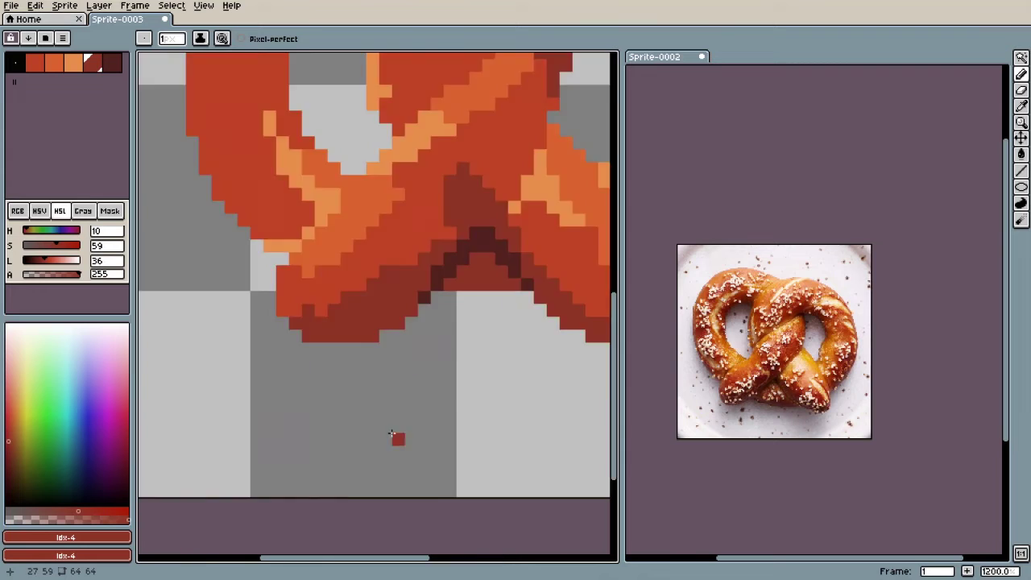
Step: Enlarge the light orange highlight on the bottom-right strand with a 3 px pencil, then shape its lower side in mid orange
{"action": "left_click", "coordinate": [441, 299], "text": "alt"}
{"action": "left_click_drag", "start_coordinate": [442, 299], "coordinate": [475, 328]}
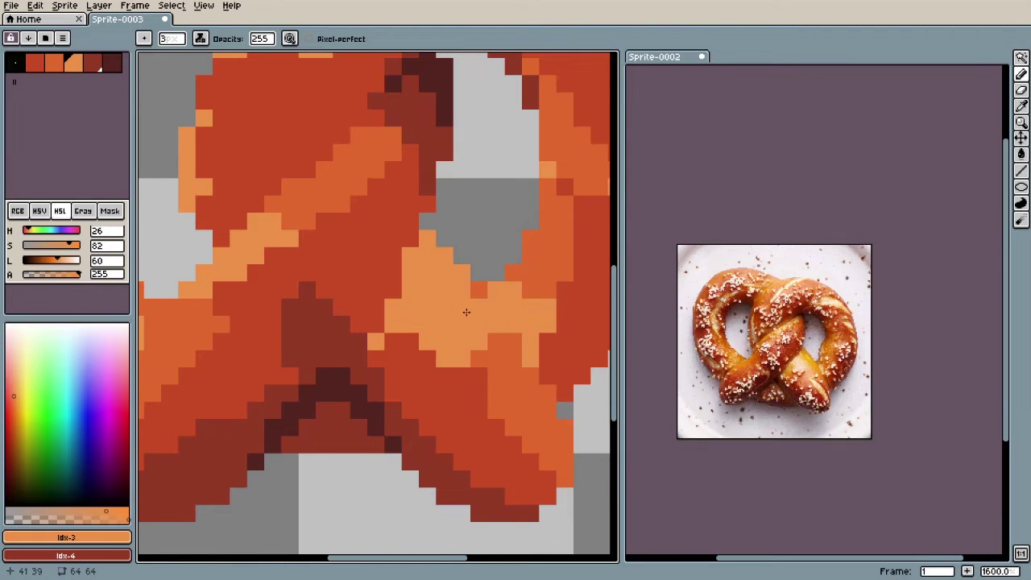
{"action": "left_click", "coordinate": [496, 395], "text": "alt"}
{"action": "scroll", "coordinate": [436, 393], "scroll_direction": "up", "scroll_amount": 1}
{"action": "mouse_move", "coordinate": [436, 391]}
{"action": "left_mouse_down"}
{"action": "mouse_move", "coordinate": [375, 331]}
{"action": "mouse_move", "coordinate": [385, 290]}
{"action": "left_mouse_up"}
{"action": "key", "text": "minus"}
{"action": "key", "text": "minus"}
{"action": "scroll", "coordinate": [475, 388], "scroll_direction": "down", "scroll_amount": 6}
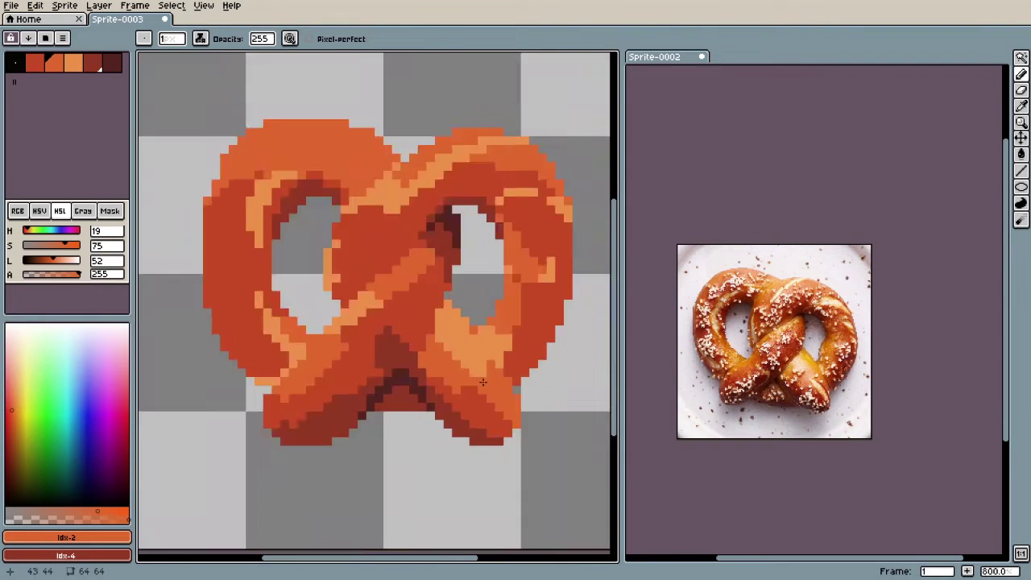
Step: Clean up the mid orange transition below the bottom-right strand's highlight with a 1 px pencil
{"action": "scroll", "coordinate": [492, 381], "scroll_direction": "up", "scroll_amount": 6}
{"action": "mouse_move", "coordinate": [460, 395]}
{"action": "left_mouse_down"}
{"action": "mouse_move", "coordinate": [414, 354]}
{"action": "mouse_move", "coordinate": [461, 419]}
{"action": "mouse_move", "coordinate": [384, 366]}
{"action": "left_mouse_up"}
{"action": "scroll", "coordinate": [471, 427], "scroll_direction": "down", "scroll_amount": 9}
{"action": "scroll", "coordinate": [472, 426], "scroll_direction": "up", "scroll_amount": 9}
{"action": "left_click", "coordinate": [356, 448], "text": "alt"}
{"action": "left_click", "coordinate": [376, 454]}
{"action": "scroll", "coordinate": [376, 435], "scroll_direction": "down", "scroll_amount": 6}
{"action": "scroll", "coordinate": [377, 431], "scroll_direction": "up", "scroll_amount": 4}
{"action": "scroll", "coordinate": [444, 356], "scroll_direction": "down", "scroll_amount": 4}
{"action": "scroll", "coordinate": [348, 282], "scroll_direction": "up", "scroll_amount": 5}
Step: Adjust the mid orange to hue 18, saturation 74, lightness 50, and add a brighter orange of 22, 80, 55 to the palette
{"action": "left_click", "coordinate": [237, 324], "text": "alt"}
{"action": "left_click", "coordinate": [231, 333], "text": "alt"}
{"action": "left_click", "coordinate": [211, 315], "text": "alt"}
{"action": "left_click", "coordinate": [59, 263]}
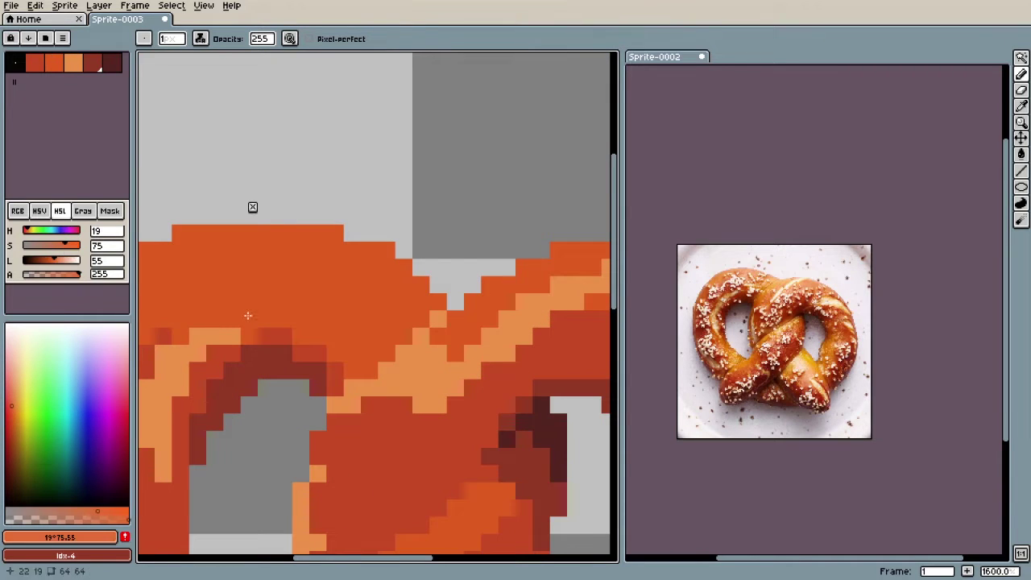
{"action": "right_click", "coordinate": [219, 336], "text": "alt"}
{"action": "scroll", "coordinate": [67, 235], "scroll_direction": "up", "scroll_amount": 1}
{"action": "left_click", "coordinate": [125, 538]}
{"action": "scroll", "coordinate": [329, 275], "scroll_direction": "down", "scroll_amount": 4}
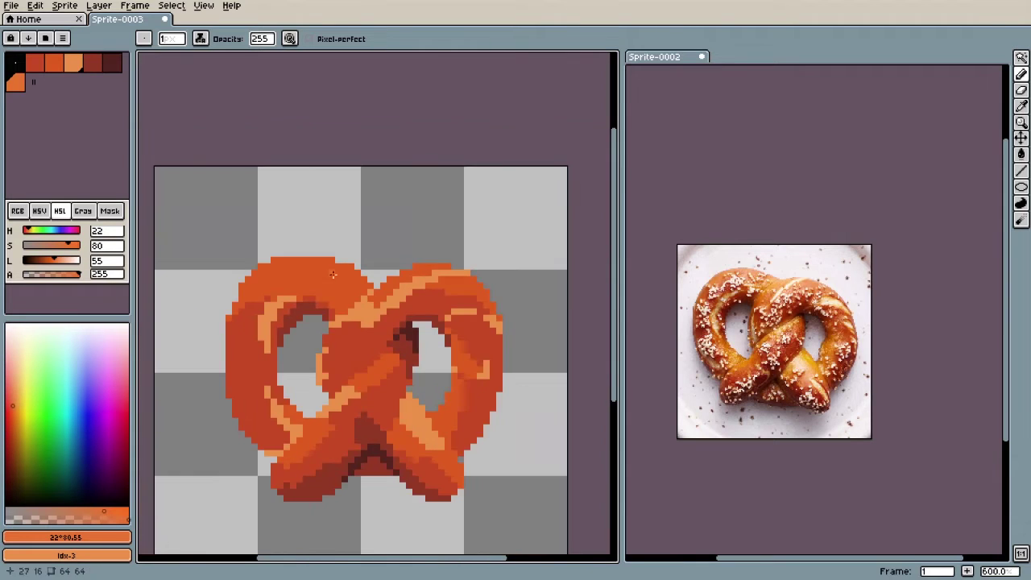
Step: Paint the brighter orange across the top of the left loop with a 3 px pencil
{"action": "key", "text": "plus"}
{"action": "key", "text": "plus"}
{"action": "scroll", "coordinate": [275, 267], "scroll_direction": "up", "scroll_amount": 4}
{"action": "left_click_drag", "start_coordinate": [251, 281], "coordinate": [217, 315]}
{"action": "left_click_drag", "start_coordinate": [320, 262], "coordinate": [250, 259]}
{"action": "mouse_move", "coordinate": [372, 262]}
{"action": "left_mouse_down"}
{"action": "mouse_move", "coordinate": [484, 267]}
{"action": "mouse_move", "coordinate": [424, 329]}
{"action": "left_mouse_up"}
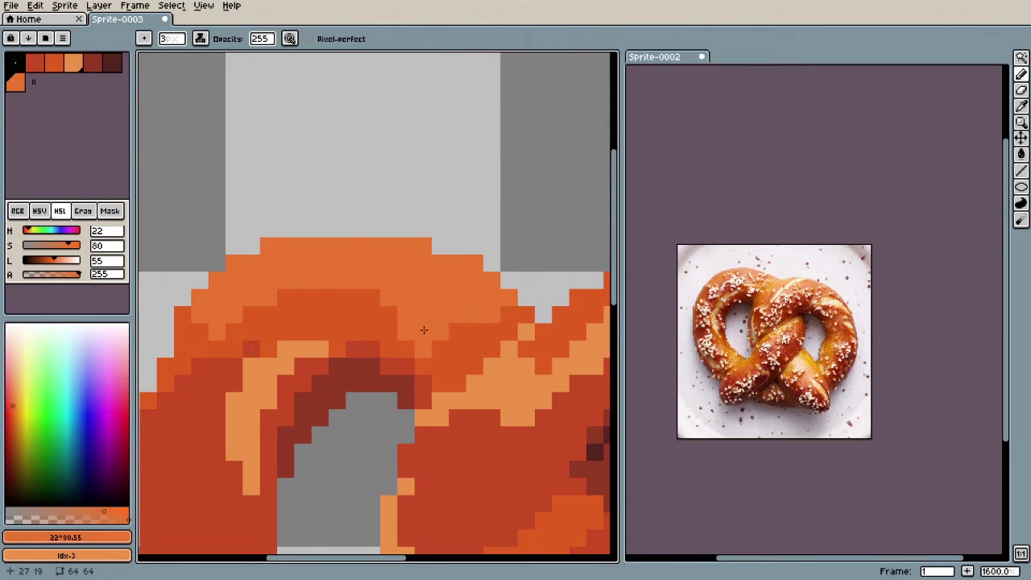
{"action": "scroll", "coordinate": [359, 274], "scroll_direction": "down", "scroll_amount": 5}
Step: Change the brighter orange palette colour to hue 24, saturation 78 and lightness 53
{"action": "key", "text": "F4"}
{"action": "left_click", "coordinate": [67, 247]}
{"action": "key", "text": "ctrl+z"}
{"action": "left_click", "coordinate": [15, 82]}
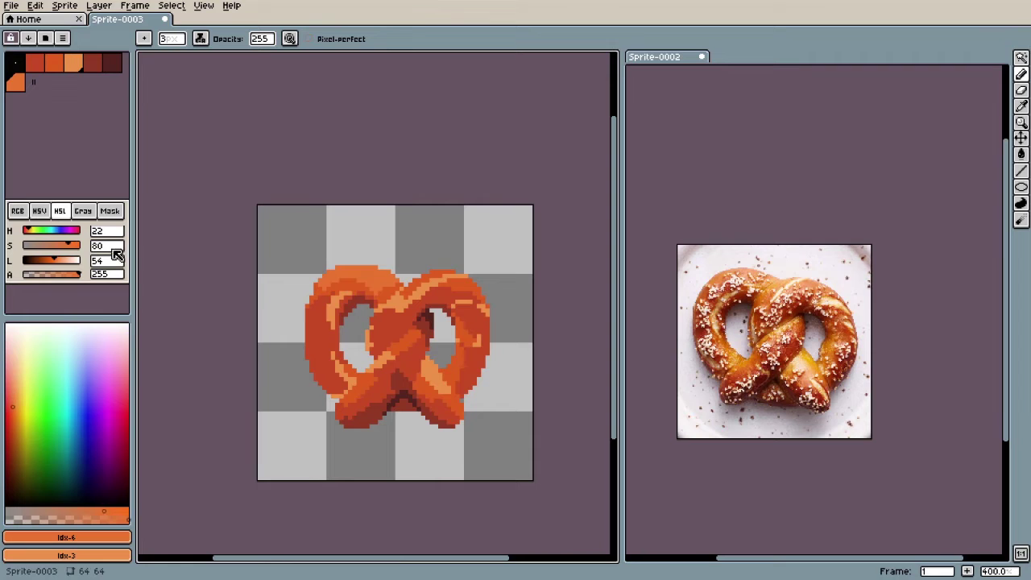
{"action": "scroll", "coordinate": [417, 322], "scroll_direction": "up", "scroll_amount": 3}
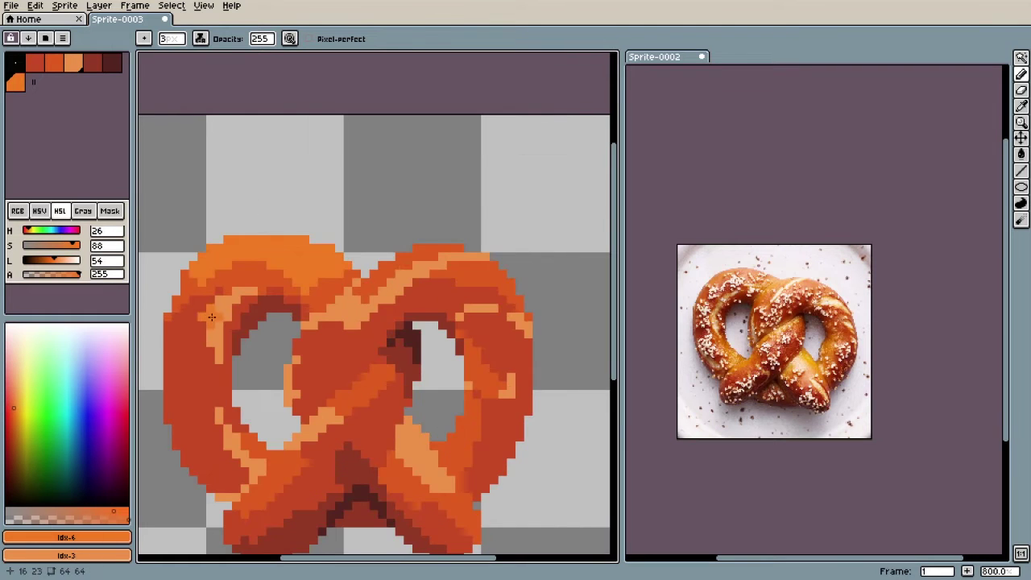
{"action": "scroll", "coordinate": [65, 235], "scroll_direction": "down", "scroll_amount": 3}
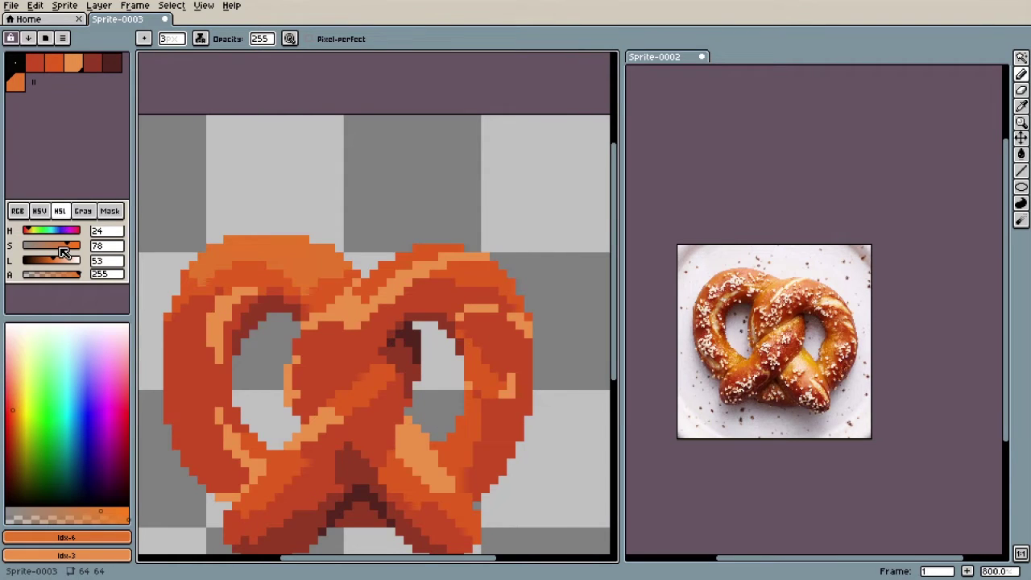
Step: Paint the brighter orange over the area where the two loops meet at the top centre
{"action": "scroll", "coordinate": [343, 306], "scroll_direction": "up", "scroll_amount": 3}
{"action": "left_click_drag", "start_coordinate": [318, 327], "coordinate": [419, 242]}
{"action": "scroll", "coordinate": [319, 325], "scroll_direction": "down", "scroll_amount": 3}
{"action": "scroll", "coordinate": [373, 270], "scroll_direction": "up", "scroll_amount": 3}
Step: Mark the seam between the left loop and the overlapping strand with single mid orange pixels
{"action": "left_click", "coordinate": [363, 298], "text": "alt"}
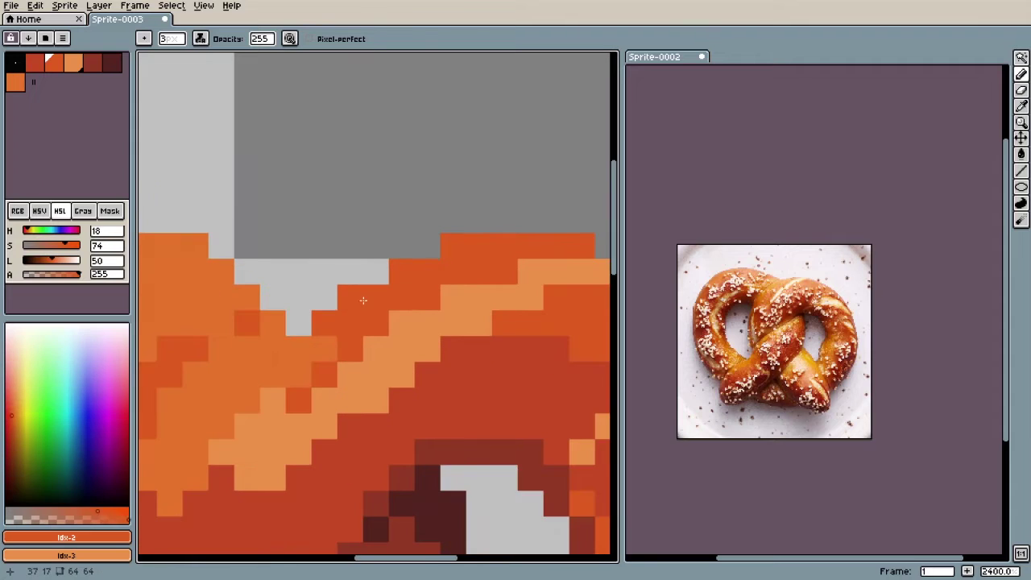
{"action": "key", "text": "alt+1"}
{"action": "scroll", "coordinate": [298, 326], "scroll_direction": "down", "scroll_amount": 6}
{"action": "scroll", "coordinate": [322, 310], "scroll_direction": "up", "scroll_amount": 5}
{"action": "scroll", "coordinate": [343, 294], "scroll_direction": "down", "scroll_amount": 5}
{"action": "scroll", "coordinate": [360, 282], "scroll_direction": "up", "scroll_amount": 6}
{"action": "scroll", "coordinate": [416, 336], "scroll_direction": "down", "scroll_amount": 6}
{"action": "scroll", "coordinate": [392, 323], "scroll_direction": "up", "scroll_amount": 6}
Step: Paint the brighter orange along the right loop's upper outer edge above the highlight, touching up the transition pixels
{"action": "left_click", "coordinate": [399, 299], "text": "alt"}
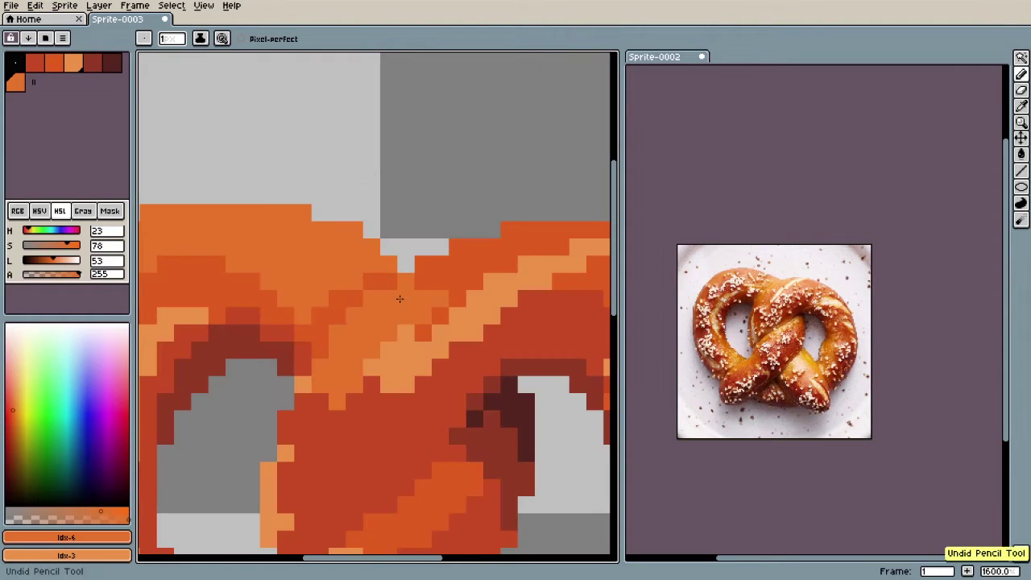
{"action": "scroll", "coordinate": [463, 255], "scroll_direction": "down", "scroll_amount": 6}
{"action": "scroll", "coordinate": [360, 325], "scroll_direction": "up", "scroll_amount": 6}
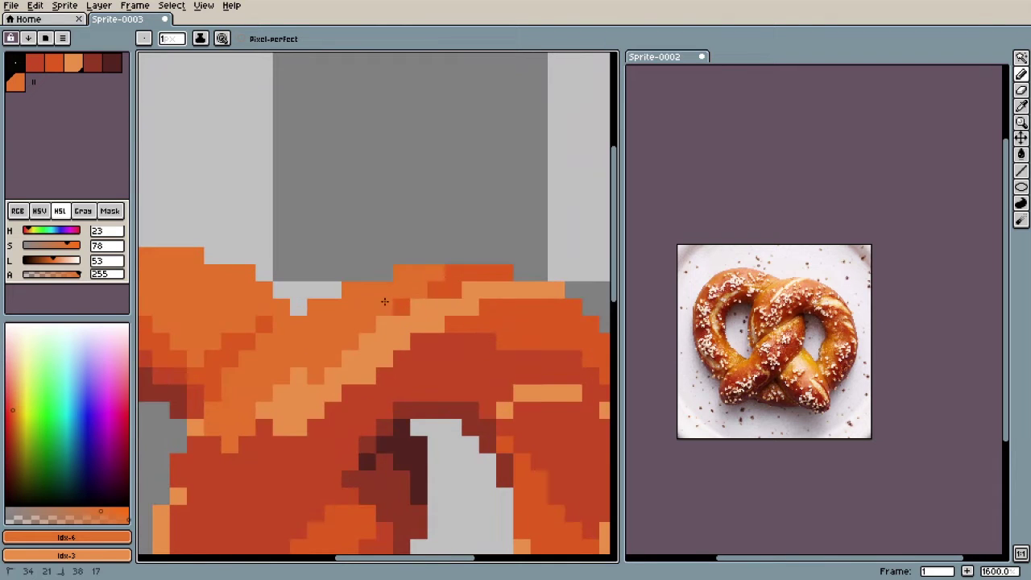
{"action": "left_click", "coordinate": [492, 314], "text": "alt"}
{"action": "scroll", "coordinate": [450, 315], "scroll_direction": "up", "scroll_amount": 1}
{"action": "left_click", "coordinate": [377, 326], "text": "alt"}
{"action": "left_click_drag", "start_coordinate": [402, 302], "coordinate": [558, 252]}
{"action": "scroll", "coordinate": [395, 328], "scroll_direction": "down", "scroll_amount": 7}
{"action": "scroll", "coordinate": [422, 328], "scroll_direction": "up", "scroll_amount": 7}
{"action": "left_click", "coordinate": [402, 333], "text": "alt"}
{"action": "left_click_drag", "start_coordinate": [222, 334], "coordinate": [427, 285]}
{"action": "scroll", "coordinate": [420, 296], "scroll_direction": "down", "scroll_amount": 7}
Step: Move the light orange accent inward from the left hole's inner edge and border it with darker tones
{"action": "scroll", "coordinate": [366, 340], "scroll_direction": "up", "scroll_amount": 6}
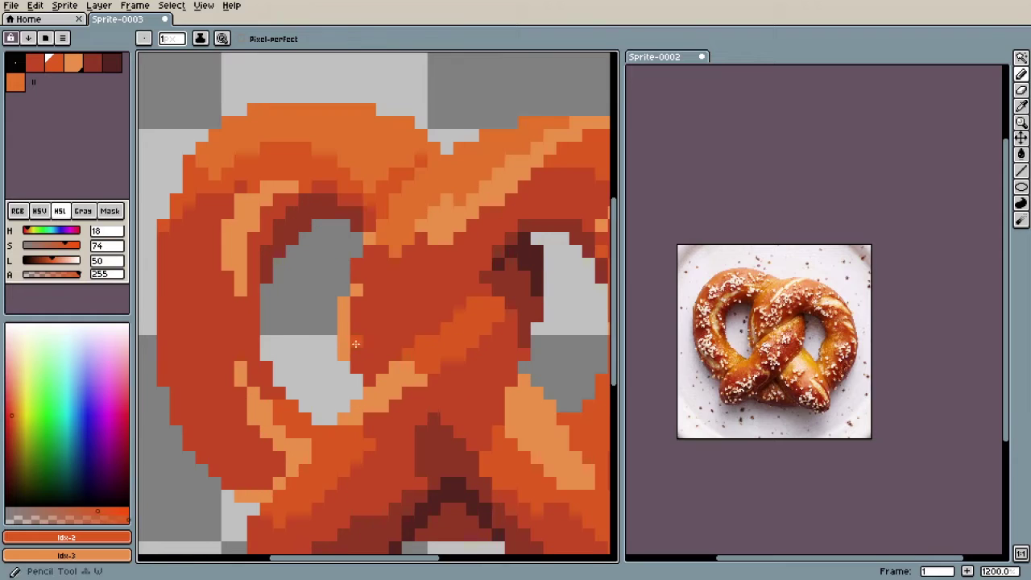
{"action": "left_click", "coordinate": [359, 322], "text": "alt"}
{"action": "scroll", "coordinate": [371, 333], "scroll_direction": "up", "scroll_amount": 1}
{"action": "left_click", "coordinate": [370, 333], "text": "alt"}
{"action": "scroll", "coordinate": [335, 370], "scroll_direction": "down", "scroll_amount": 7}
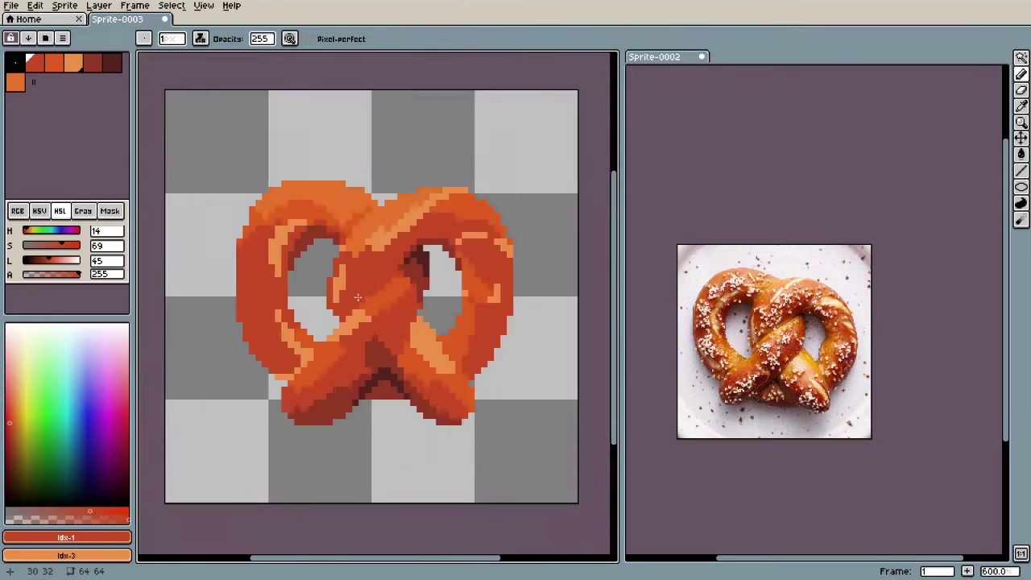
Step: Paint the brighter orange beside the light highlight on the overlapping strand at the top centre and retouch its edges
{"action": "scroll", "coordinate": [311, 273], "scroll_direction": "up", "scroll_amount": 7}
{"action": "scroll", "coordinate": [341, 208], "scroll_direction": "down", "scroll_amount": 3}
{"action": "scroll", "coordinate": [299, 311], "scroll_direction": "up", "scroll_amount": 3}
{"action": "left_click", "coordinate": [298, 311], "text": "alt"}
{"action": "scroll", "coordinate": [412, 405], "scroll_direction": "down", "scroll_amount": 8}
{"action": "scroll", "coordinate": [412, 405], "scroll_direction": "up", "scroll_amount": 8}
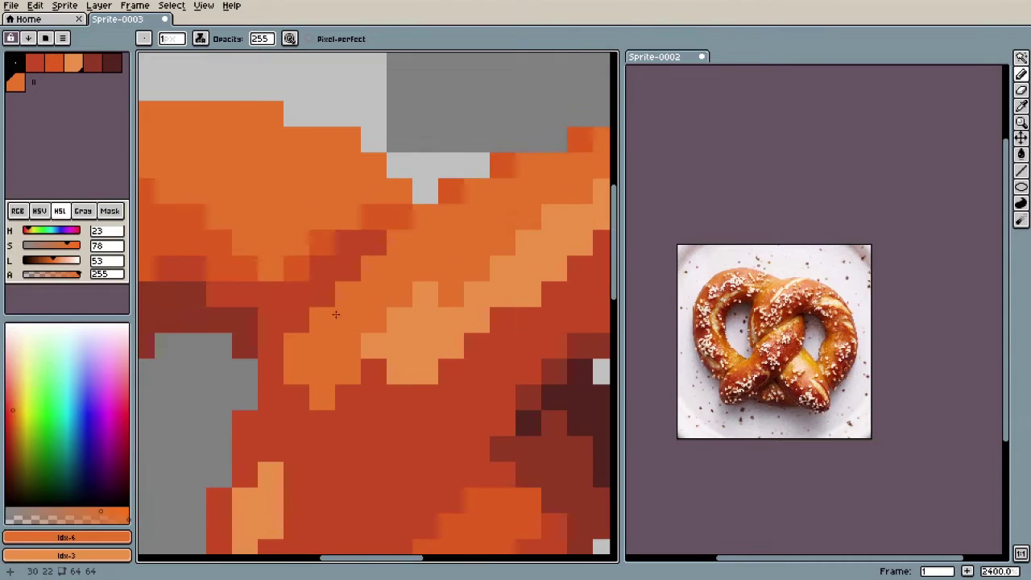
{"action": "scroll", "coordinate": [395, 346], "scroll_direction": "down", "scroll_amount": 4}
{"action": "scroll", "coordinate": [379, 282], "scroll_direction": "up", "scroll_amount": 4}
{"action": "left_click", "coordinate": [361, 270], "text": "alt"}
{"action": "left_click", "coordinate": [415, 327], "text": "alt"}
{"action": "left_click_drag", "start_coordinate": [368, 223], "coordinate": [292, 219]}
Step: Paint mid orange over the top of the left loop, leaving brighter orange patches on both sides
{"action": "left_click", "coordinate": [317, 195], "text": "alt"}
{"action": "scroll", "coordinate": [328, 205], "scroll_direction": "down", "scroll_amount": 5}
{"action": "scroll", "coordinate": [363, 185], "scroll_direction": "up", "scroll_amount": 5}
{"action": "mouse_move", "coordinate": [312, 282]}
{"action": "left_mouse_down"}
{"action": "mouse_move", "coordinate": [205, 255]}
{"action": "mouse_move", "coordinate": [242, 215]}
{"action": "left_mouse_up"}
{"action": "scroll", "coordinate": [295, 265], "scroll_direction": "down", "scroll_amount": 4}
{"action": "scroll", "coordinate": [219, 250], "scroll_direction": "up", "scroll_amount": 3}
{"action": "mouse_move", "coordinate": [354, 258]}
{"action": "left_mouse_down"}
{"action": "mouse_move", "coordinate": [253, 253]}
{"action": "mouse_move", "coordinate": [230, 199]}
{"action": "mouse_move", "coordinate": [319, 212]}
{"action": "left_mouse_up"}
{"action": "scroll", "coordinate": [320, 212], "scroll_direction": "down", "scroll_amount": 6}
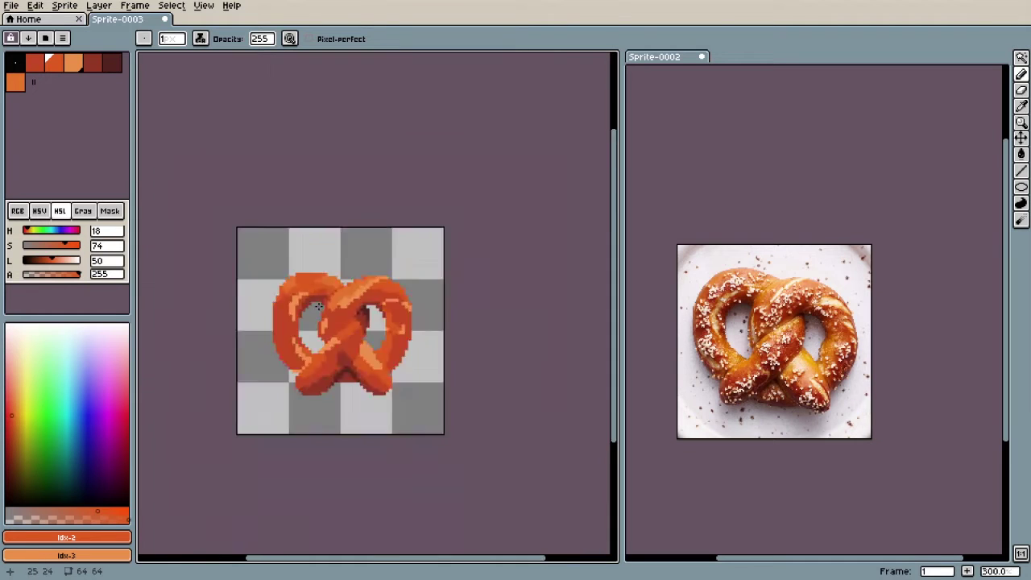
{"action": "scroll", "coordinate": [338, 306], "scroll_direction": "up", "scroll_amount": 6}
{"action": "scroll", "coordinate": [281, 349], "scroll_direction": "down", "scroll_amount": 5}
{"action": "key", "text": "ctrl+z"}
{"action": "scroll", "coordinate": [281, 349], "scroll_direction": "down", "scroll_amount": 1}
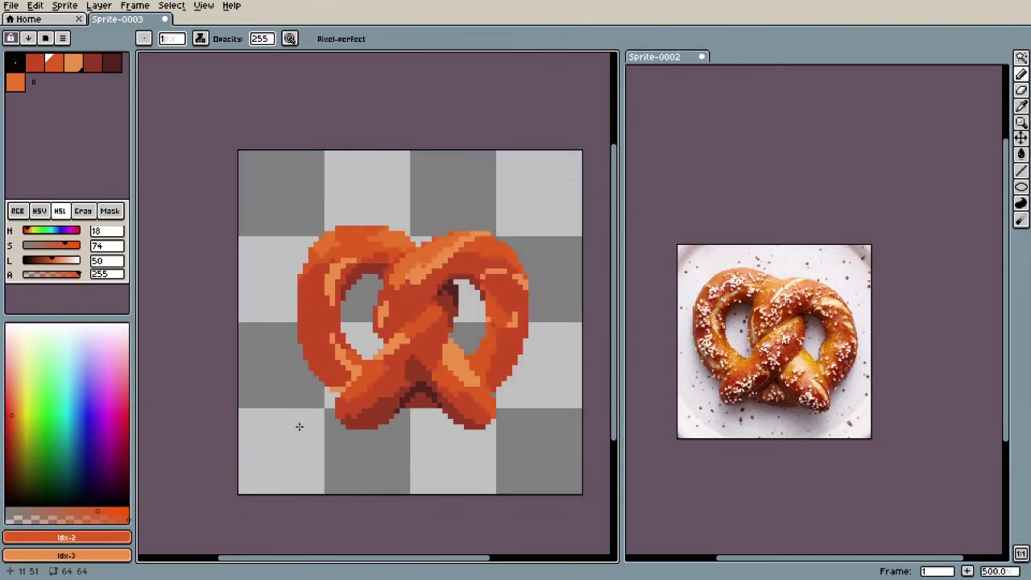
Step: Replace the light accent on the lower left loop with mid orange, edging the hole with brighter orange using a 2 px brush
{"action": "scroll", "coordinate": [299, 426], "scroll_direction": "up", "scroll_amount": 5}
{"action": "left_click", "coordinate": [359, 340], "text": "alt"}
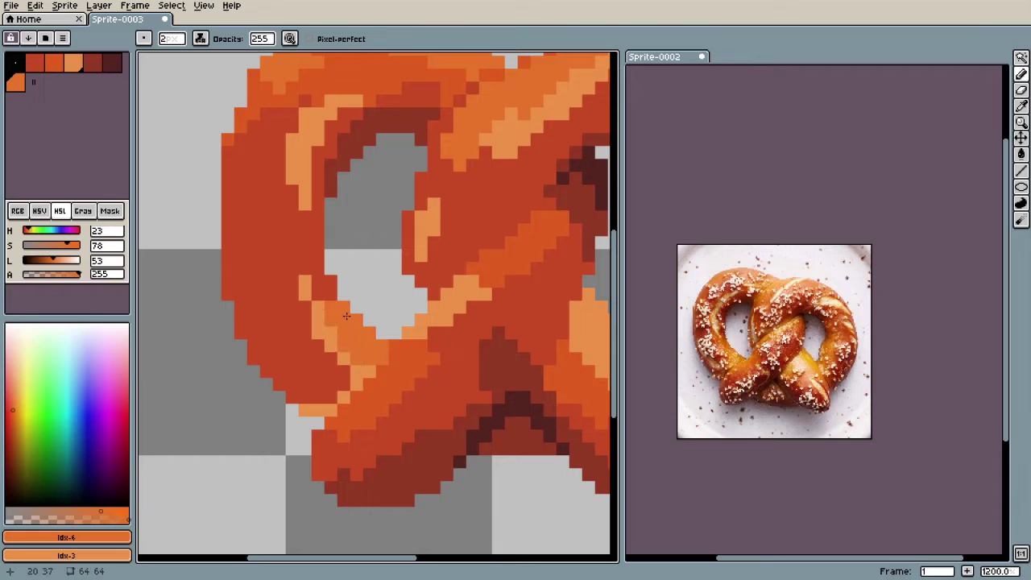
{"action": "left_click", "coordinate": [312, 288], "text": "alt"}
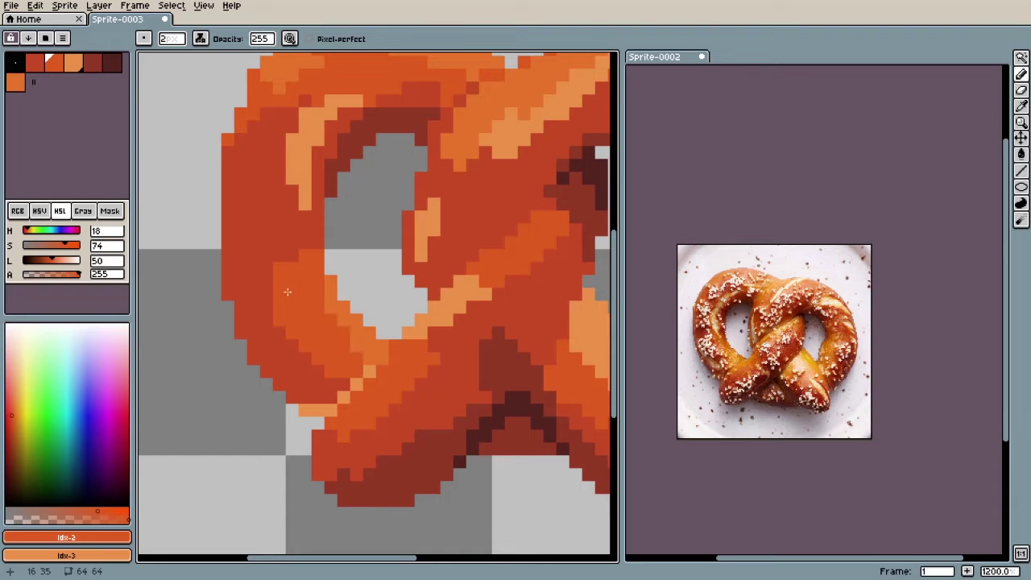
Step: Extend the dark red along the left hole's inner edge and shade the left loop's outer side with it
{"action": "left_click", "coordinate": [341, 165], "text": "alt"}
{"action": "scroll", "coordinate": [327, 217], "scroll_direction": "up", "scroll_amount": 1}
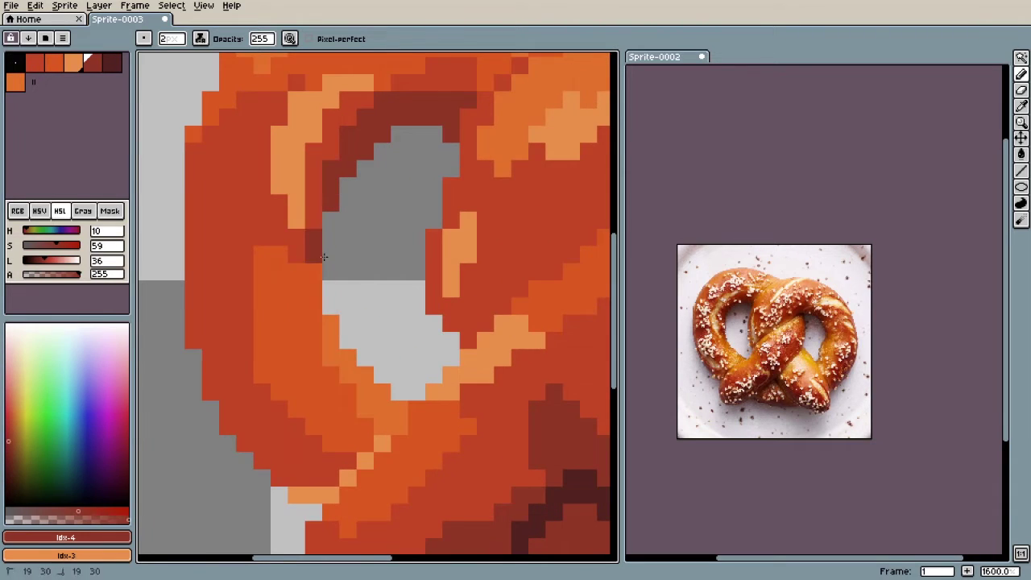
{"action": "scroll", "coordinate": [322, 256], "scroll_direction": "down", "scroll_amount": 5}
{"action": "scroll", "coordinate": [314, 241], "scroll_direction": "up", "scroll_amount": 5}
{"action": "scroll", "coordinate": [374, 377], "scroll_direction": "down", "scroll_amount": 5}
{"action": "scroll", "coordinate": [337, 324], "scroll_direction": "up", "scroll_amount": 4}
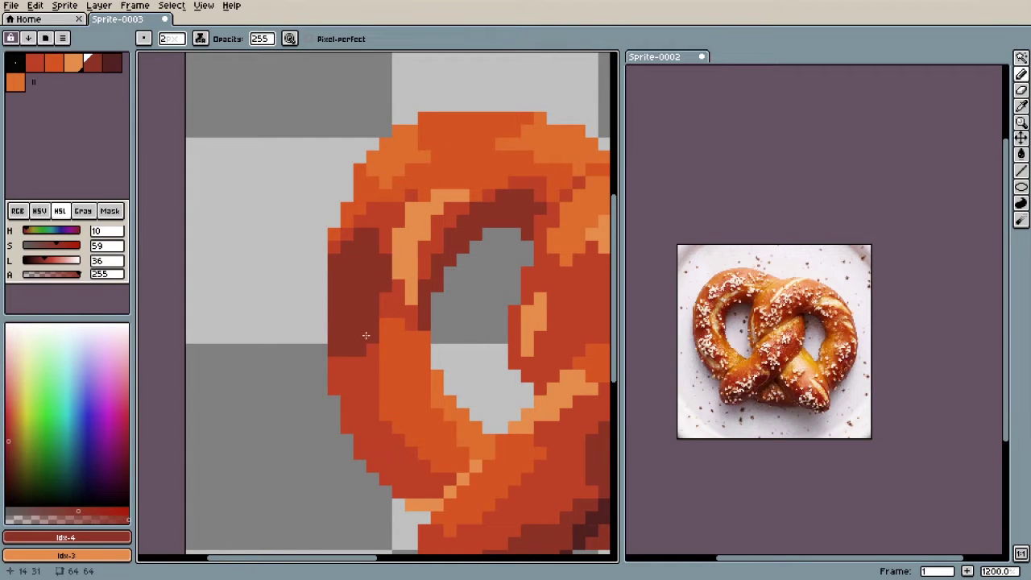
{"action": "key", "text": "minus"}
{"action": "scroll", "coordinate": [388, 396], "scroll_direction": "up", "scroll_amount": 1}
{"action": "mouse_move", "coordinate": [385, 377]}
{"action": "left_mouse_down"}
{"action": "mouse_move", "coordinate": [384, 389]}
{"action": "mouse_move", "coordinate": [399, 388]}
{"action": "left_mouse_up"}
{"action": "scroll", "coordinate": [360, 350], "scroll_direction": "down", "scroll_amount": 5}
{"action": "scroll", "coordinate": [361, 354], "scroll_direction": "up", "scroll_amount": 4}
Step: Refine the edges of the dark red shading on the left loop's outer side with neighbouring palette colours
{"action": "left_click", "coordinate": [338, 363], "text": "alt"}
{"action": "left_click_drag", "start_coordinate": [322, 353], "coordinate": [320, 340]}
{"action": "left_click", "coordinate": [387, 324], "text": "alt"}
{"action": "mouse_move", "coordinate": [374, 314]}
{"action": "left_mouse_down"}
{"action": "mouse_move", "coordinate": [385, 354]}
{"action": "mouse_move", "coordinate": [374, 367]}
{"action": "mouse_move", "coordinate": [361, 354]}
{"action": "left_mouse_up"}
{"action": "left_click", "coordinate": [360, 368], "text": "alt"}
{"action": "left_click", "coordinate": [360, 324], "text": "alt"}
{"action": "left_click_drag", "start_coordinate": [373, 291], "coordinate": [374, 343]}
Step: Shade the right loop's lower outer edge with dark red
{"action": "scroll", "coordinate": [377, 353], "scroll_direction": "down", "scroll_amount": 8}
{"action": "scroll", "coordinate": [379, 359], "scroll_direction": "up", "scroll_amount": 8}
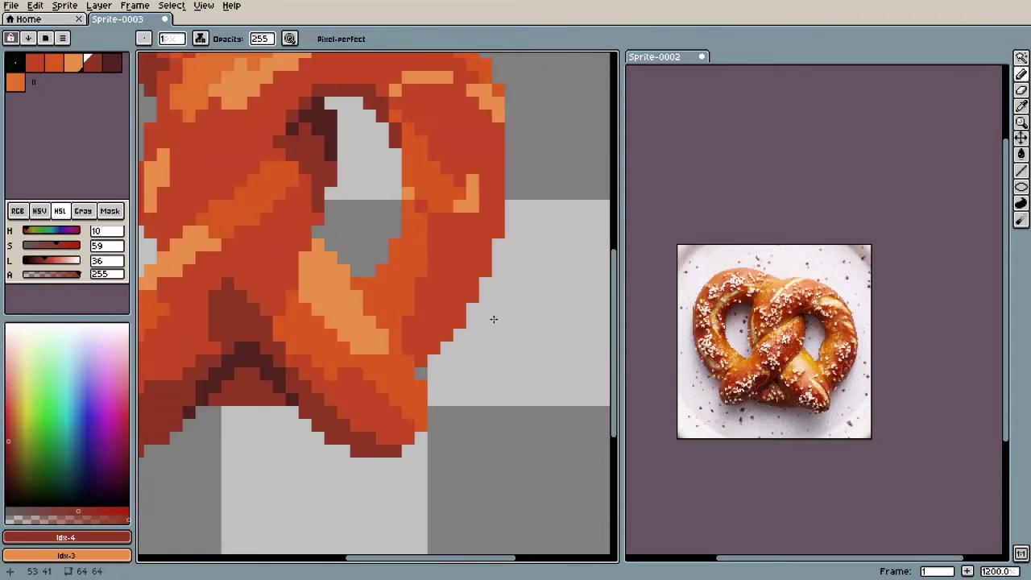
{"action": "scroll", "coordinate": [472, 304], "scroll_direction": "down", "scroll_amount": 2}
{"action": "scroll", "coordinate": [411, 277], "scroll_direction": "up", "scroll_amount": 3}
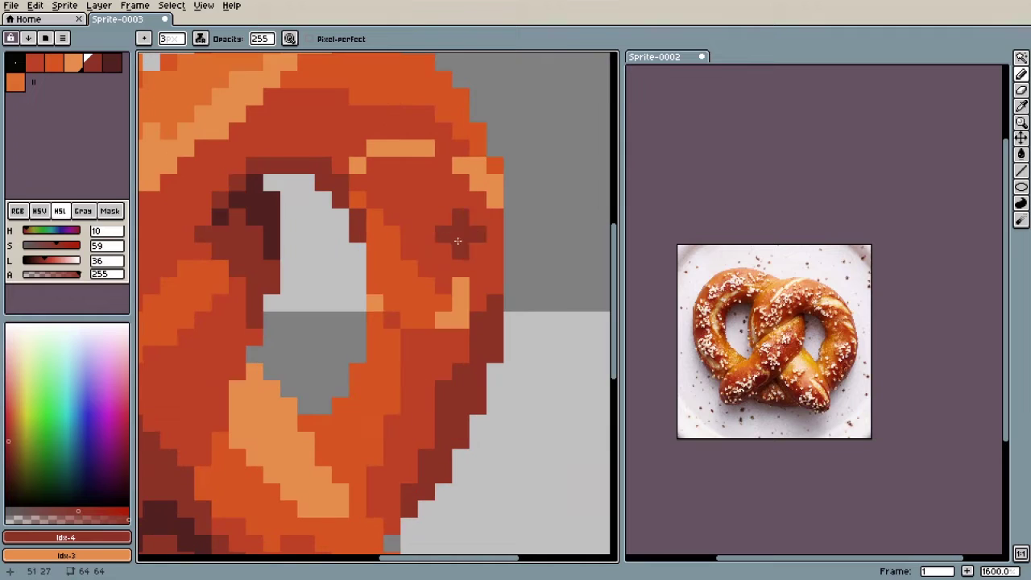
Step: Cover the small light orange accents on the right loop's inner side with mid orange and red
{"action": "left_click", "coordinate": [412, 277], "text": "alt"}
{"action": "left_click_drag", "start_coordinate": [444, 320], "coordinate": [461, 321]}
{"action": "left_click", "coordinate": [460, 346], "text": "alt"}
{"action": "left_click_drag", "start_coordinate": [445, 334], "coordinate": [461, 303]}
{"action": "left_click", "coordinate": [495, 331], "text": "alt"}
{"action": "scroll", "coordinate": [451, 342], "scroll_direction": "down", "scroll_amount": 3}
{"action": "scroll", "coordinate": [438, 313], "scroll_direction": "up", "scroll_amount": 3}
{"action": "left_click", "coordinate": [435, 314], "text": "alt"}
{"action": "mouse_move", "coordinate": [368, 276]}
{"action": "left_mouse_down"}
{"action": "mouse_move", "coordinate": [438, 258]}
{"action": "mouse_move", "coordinate": [350, 221]}
{"action": "left_mouse_up"}
Step: Touch up the boundaries between the right loop's orange and red shading with a 1 px brush
{"action": "left_click", "coordinate": [480, 282], "text": "alt"}
{"action": "key", "text": "minus"}
{"action": "key", "text": "minus"}
{"action": "scroll", "coordinate": [412, 419], "scroll_direction": "down", "scroll_amount": 1}
{"action": "left_click", "coordinate": [412, 419], "text": "alt"}
{"action": "left_click", "coordinate": [418, 310], "text": "alt"}
{"action": "scroll", "coordinate": [427, 315], "scroll_direction": "down", "scroll_amount": 4}
{"action": "scroll", "coordinate": [427, 328], "scroll_direction": "up", "scroll_amount": 5}
Step: Rework the light orange highlight along the right loop's upper outer edge
{"action": "left_click", "coordinate": [426, 228], "text": "alt"}
{"action": "key", "text": "minus"}
{"action": "scroll", "coordinate": [450, 238], "scroll_direction": "up", "scroll_amount": 1}
{"action": "key", "text": "ctrl+z"}
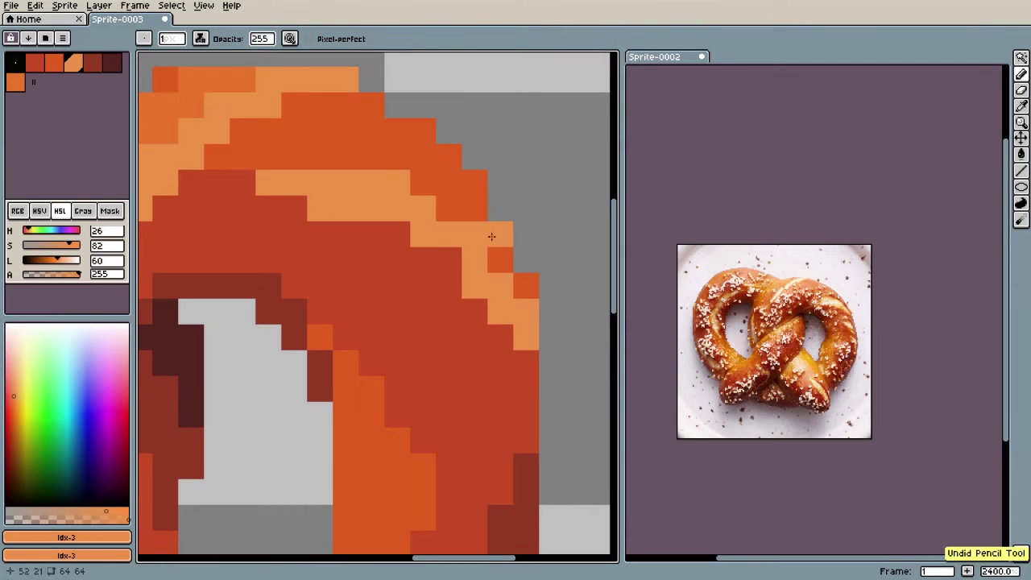
{"action": "left_click_drag", "start_coordinate": [451, 212], "coordinate": [498, 246]}
Step: Break the right loop's light highlight near the outer edge with mid orange pixels
{"action": "scroll", "coordinate": [491, 265], "scroll_direction": "down", "scroll_amount": 9}
{"action": "scroll", "coordinate": [493, 268], "scroll_direction": "up", "scroll_amount": 6}
{"action": "left_click", "coordinate": [465, 201], "text": "alt"}
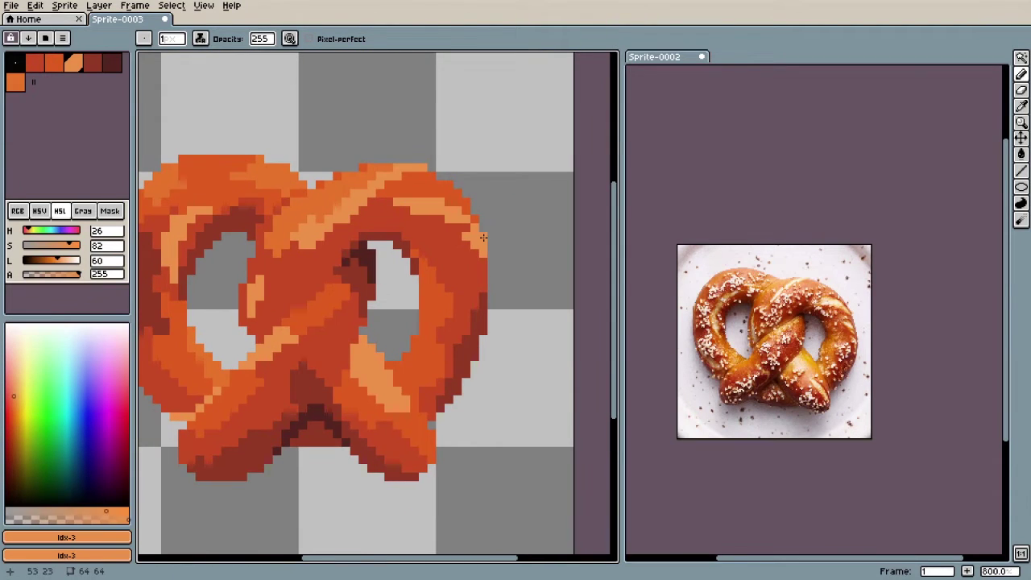
{"action": "scroll", "coordinate": [505, 265], "scroll_direction": "down", "scroll_amount": 3}
{"action": "scroll", "coordinate": [453, 245], "scroll_direction": "up", "scroll_amount": 5}
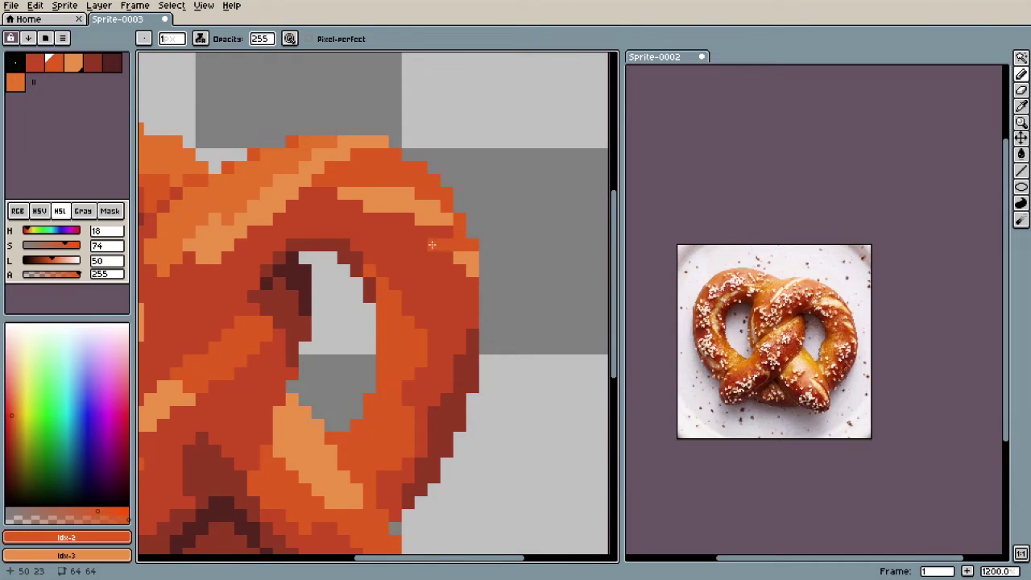
{"action": "scroll", "coordinate": [448, 243], "scroll_direction": "down", "scroll_amount": 3}
{"action": "scroll", "coordinate": [467, 249], "scroll_direction": "up", "scroll_amount": 3}
{"action": "scroll", "coordinate": [525, 332], "scroll_direction": "down", "scroll_amount": 4}
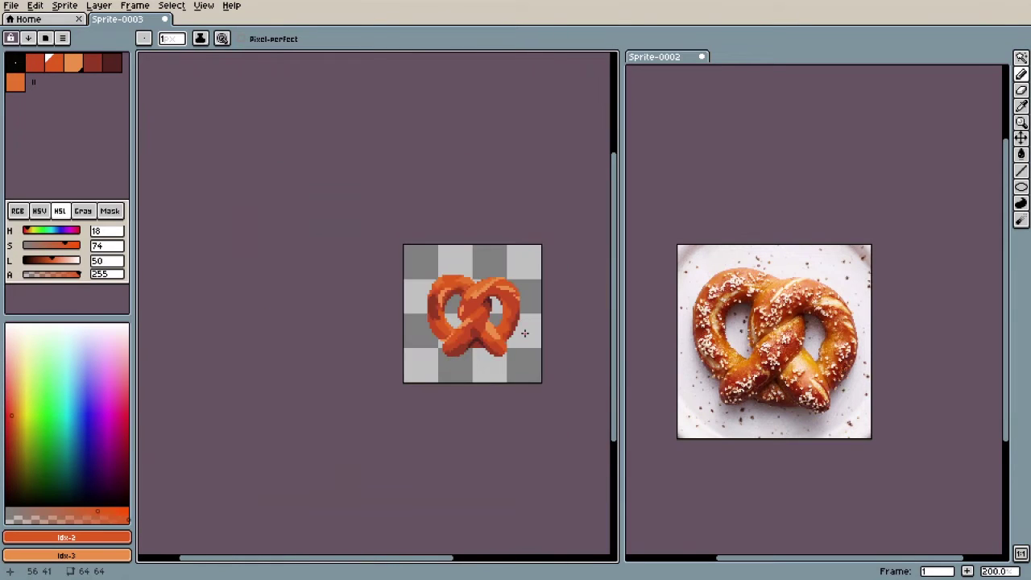
Step: Shade the underside of the pretzel's left end with the darkest brown using a 2 px brush
{"action": "scroll", "coordinate": [516, 343], "scroll_direction": "up", "scroll_amount": 1}
{"action": "scroll", "coordinate": [467, 360], "scroll_direction": "up", "scroll_amount": 6}
{"action": "left_click", "coordinate": [417, 341], "text": "alt"}
{"action": "key", "text": "plus"}
{"action": "left_click_drag", "start_coordinate": [409, 379], "coordinate": [324, 407]}
{"action": "key", "text": "ctrl+z"}
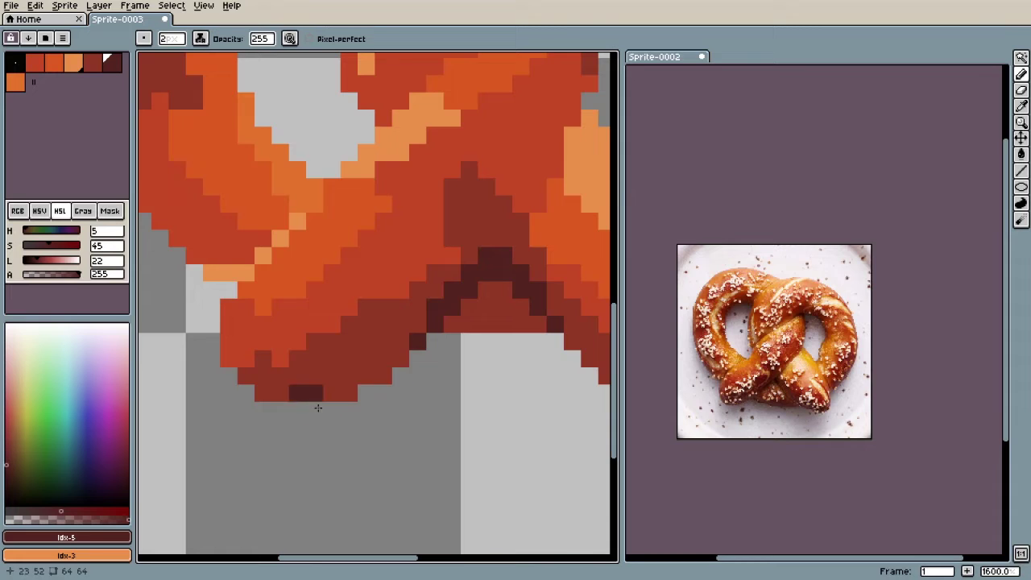
{"action": "left_click_drag", "start_coordinate": [402, 357], "coordinate": [325, 398]}
{"action": "scroll", "coordinate": [277, 390], "scroll_direction": "down", "scroll_amount": 4}
{"action": "scroll", "coordinate": [278, 383], "scroll_direction": "up", "scroll_amount": 4}
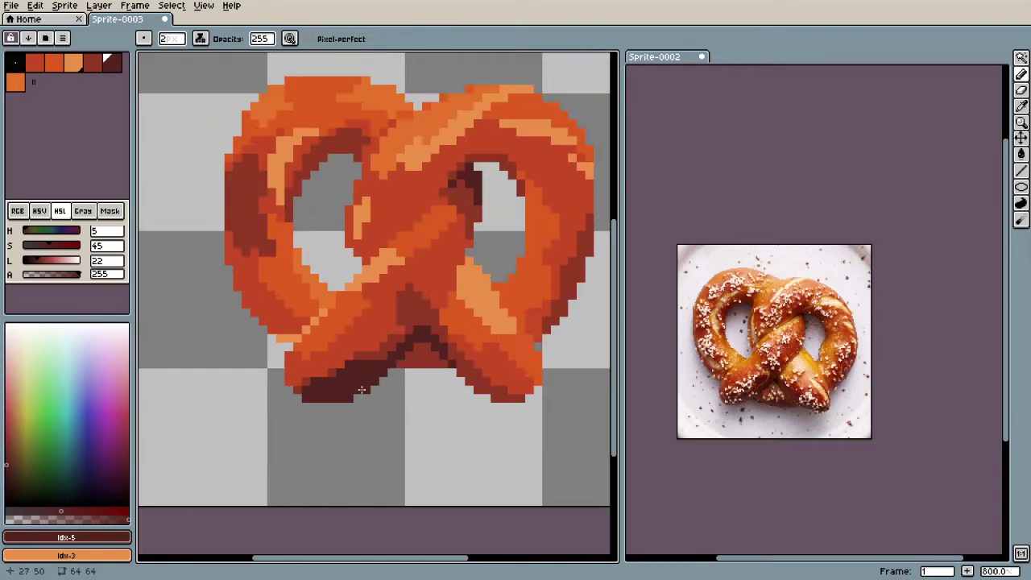
Step: Paint dark red above the left end's darkest shadow, below the strand crossing and across the right end
{"action": "left_click", "coordinate": [279, 384], "text": "alt"}
{"action": "left_click_drag", "start_coordinate": [341, 346], "coordinate": [363, 303]}
{"action": "scroll", "coordinate": [362, 302], "scroll_direction": "down", "scroll_amount": 8}
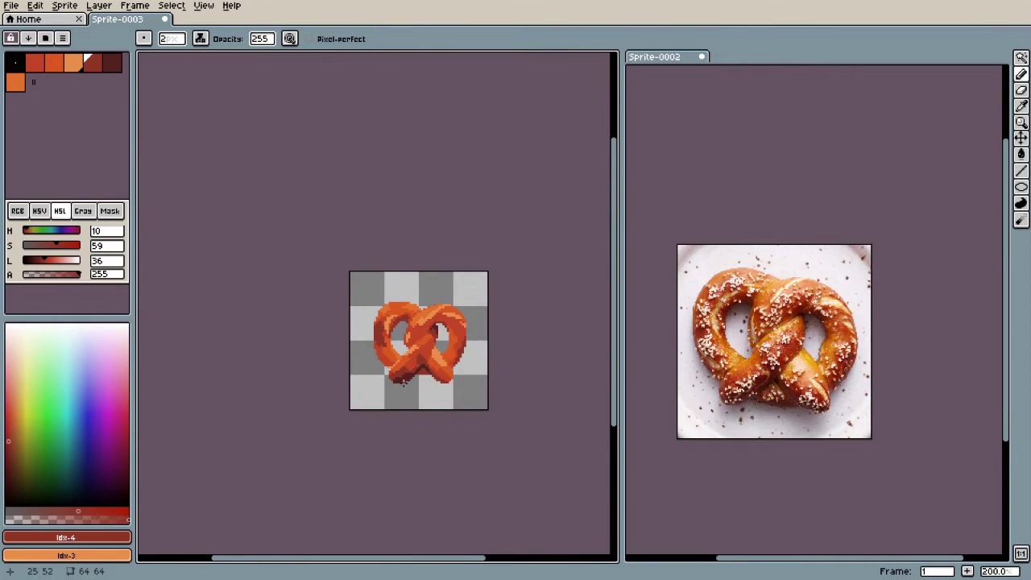
{"action": "scroll", "coordinate": [420, 361], "scroll_direction": "up", "scroll_amount": 8}
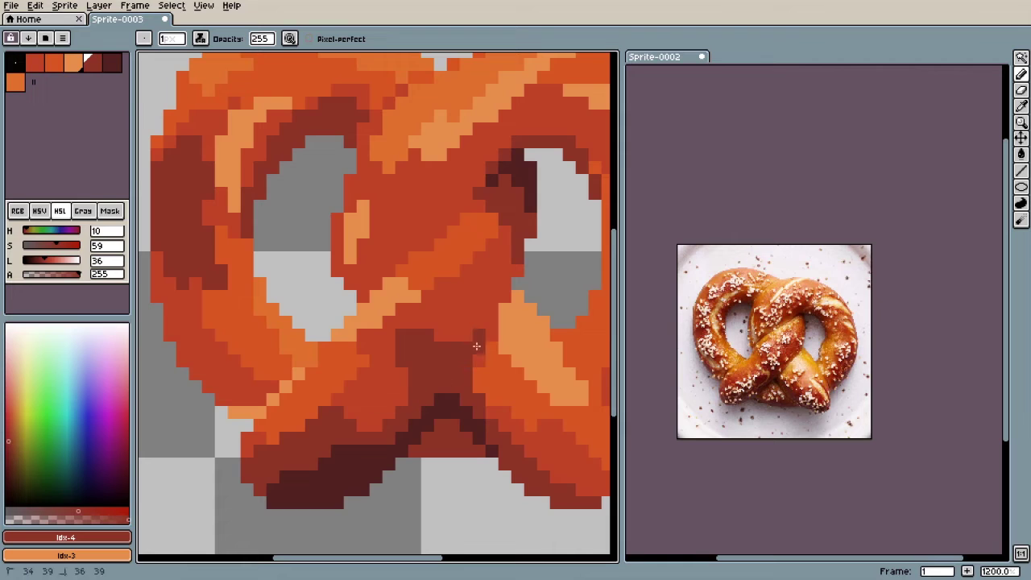
{"action": "scroll", "coordinate": [478, 331], "scroll_direction": "down", "scroll_amount": 8}
{"action": "scroll", "coordinate": [482, 449], "scroll_direction": "up", "scroll_amount": 8}
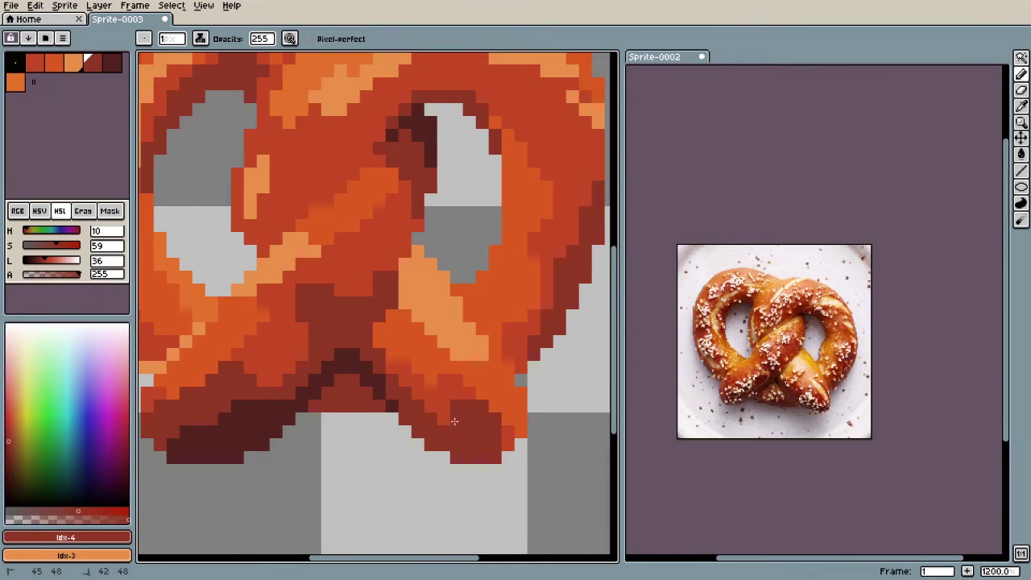
Step: Shade the underside of the pretzel's right end with the darkest brown
{"action": "left_click", "coordinate": [265, 421], "text": "alt"}
{"action": "left_click_drag", "start_coordinate": [465, 457], "coordinate": [502, 466]}
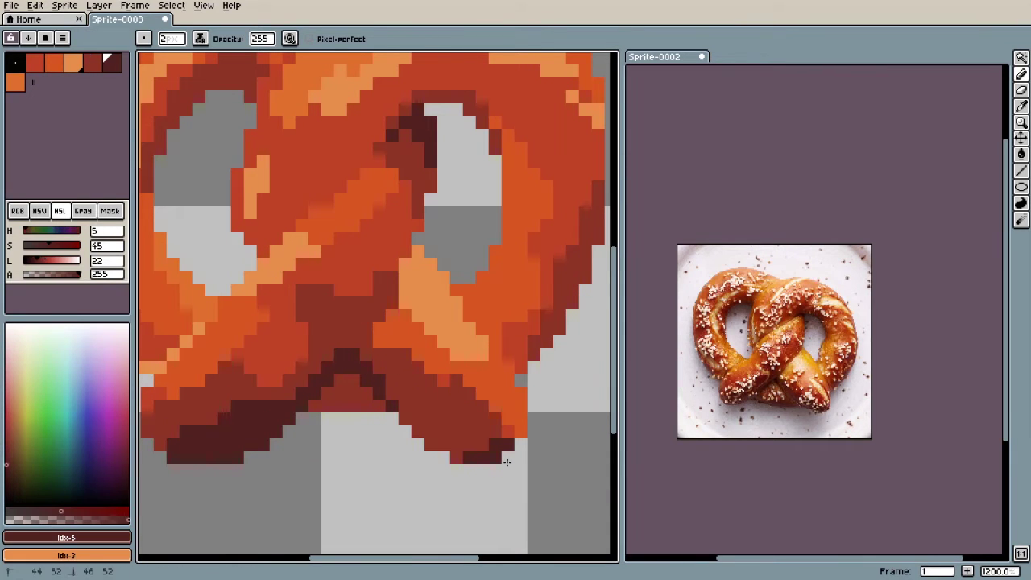
{"action": "scroll", "coordinate": [384, 423], "scroll_direction": "down", "scroll_amount": 8}
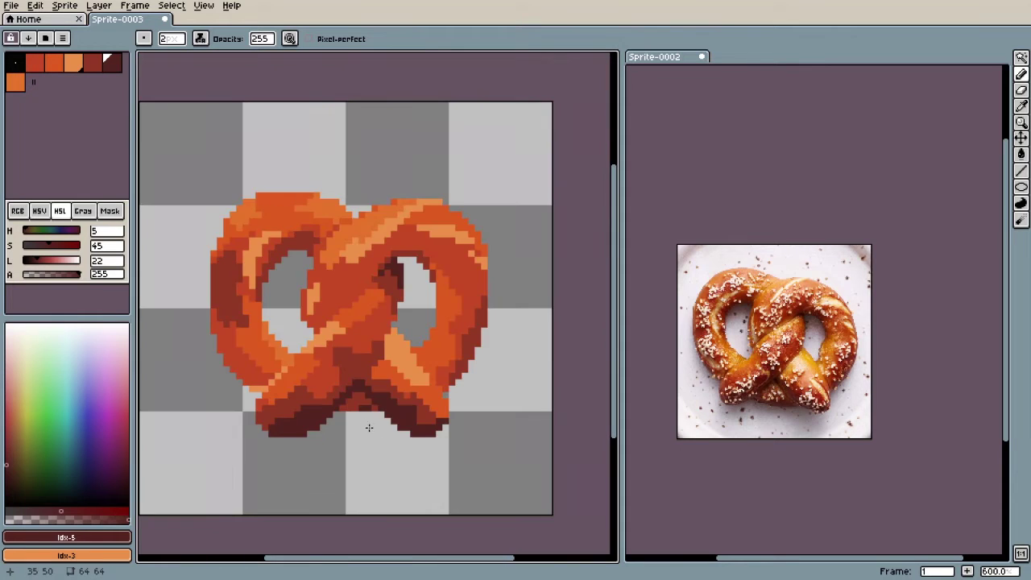
Step: Fill the bottom centre between the two ends with the darkest brown, closing the leftover transparent pixels
{"action": "scroll", "coordinate": [368, 423], "scroll_direction": "up", "scroll_amount": 9}
{"action": "left_click", "coordinate": [359, 348], "text": "alt"}
{"action": "mouse_move", "coordinate": [360, 362]}
{"action": "left_mouse_down"}
{"action": "mouse_move", "coordinate": [375, 365]}
{"action": "mouse_move", "coordinate": [325, 380]}
{"action": "left_mouse_up"}
{"action": "scroll", "coordinate": [379, 423], "scroll_direction": "down", "scroll_amount": 8}
{"action": "scroll", "coordinate": [380, 426], "scroll_direction": "up", "scroll_amount": 9}
{"action": "left_click", "coordinate": [337, 330], "text": "alt"}
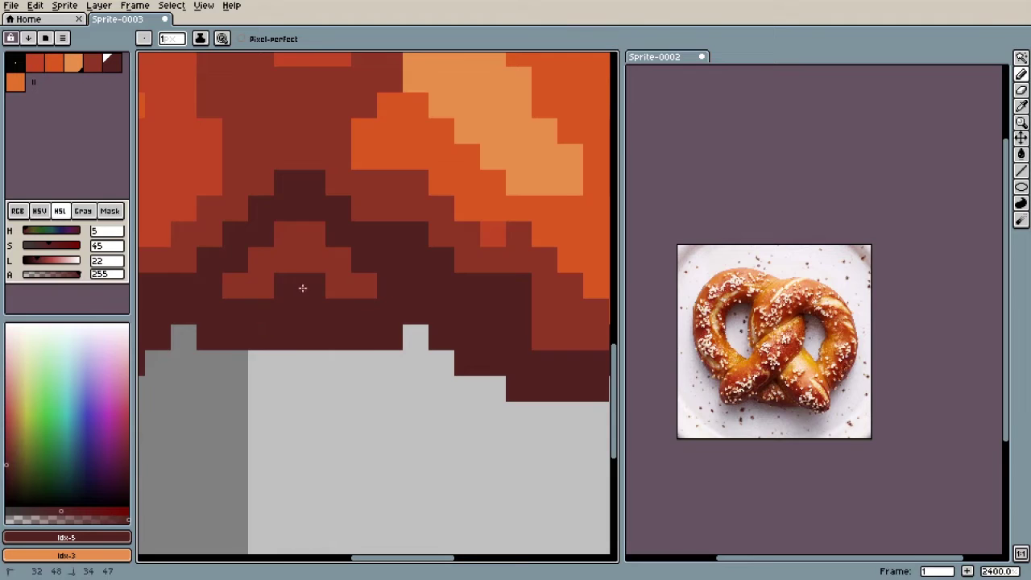
{"action": "scroll", "coordinate": [291, 296], "scroll_direction": "down", "scroll_amount": 6}
{"action": "scroll", "coordinate": [342, 391], "scroll_direction": "up", "scroll_amount": 5}
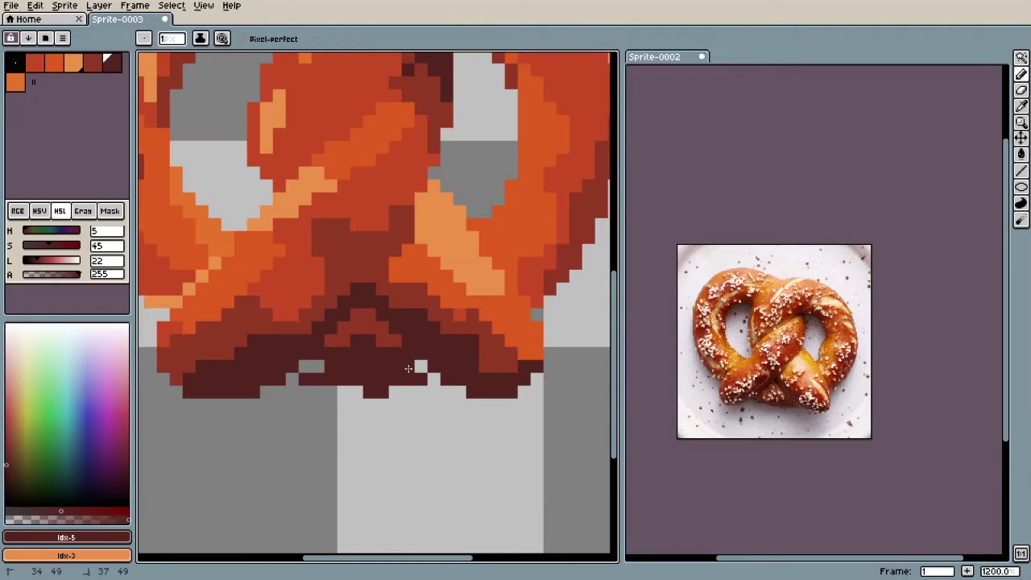
Step: Cover the light orange pixels where the left loop meets the left end with red and mid orange
{"action": "scroll", "coordinate": [395, 393], "scroll_direction": "down", "scroll_amount": 9}
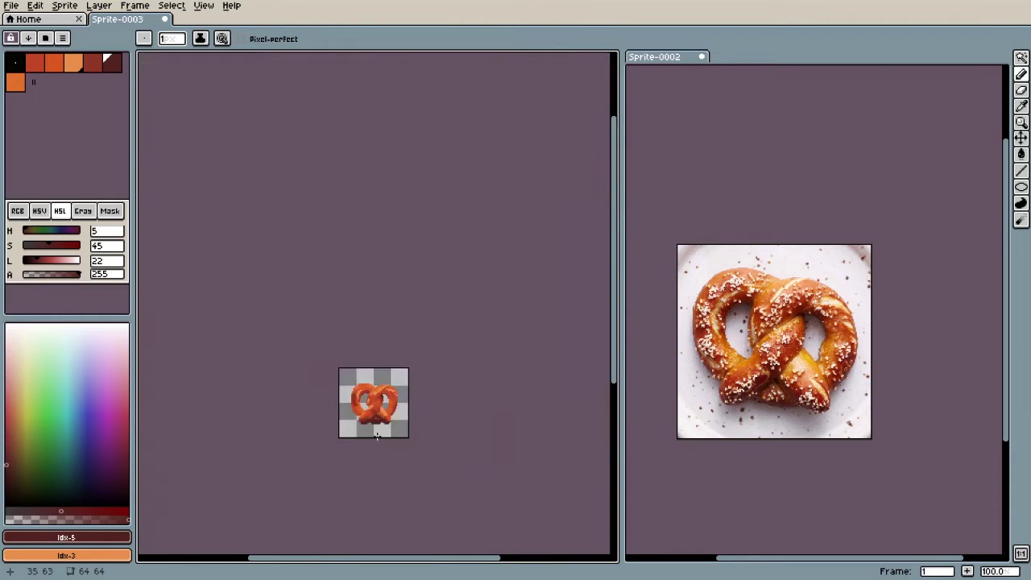
{"action": "scroll", "coordinate": [410, 375], "scroll_direction": "up", "scroll_amount": 7}
{"action": "scroll", "coordinate": [362, 401], "scroll_direction": "down", "scroll_amount": 2}
{"action": "scroll", "coordinate": [361, 400], "scroll_direction": "up", "scroll_amount": 5}
{"action": "left_click", "coordinate": [286, 337], "text": "alt"}
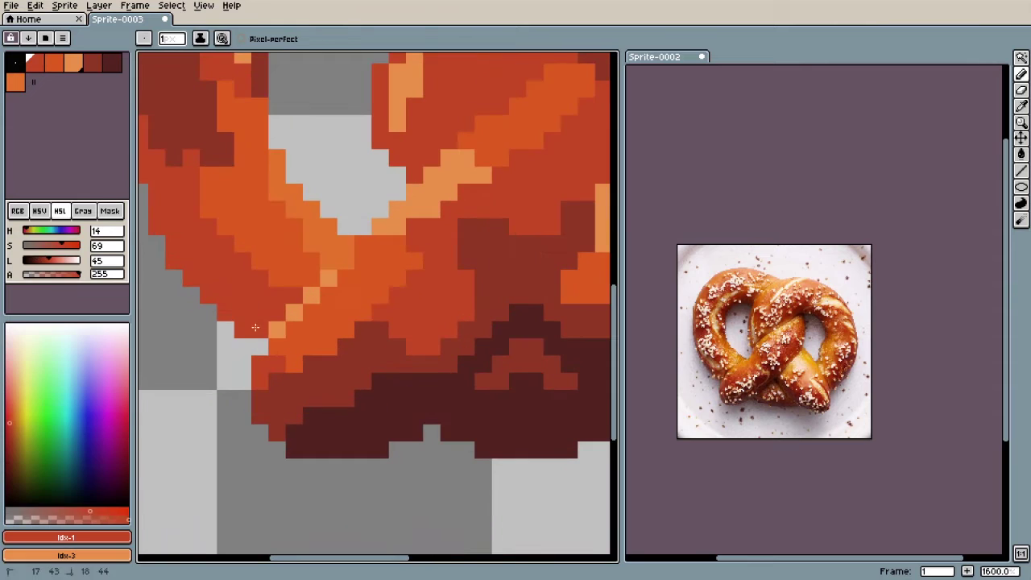
{"action": "scroll", "coordinate": [323, 285], "scroll_direction": "down", "scroll_amount": 3}
{"action": "scroll", "coordinate": [299, 340], "scroll_direction": "up", "scroll_amount": 3}
Step: Darken the left loop's lower tip at its junction with the left end using dark red
{"action": "left_click", "coordinate": [299, 340], "text": "alt"}
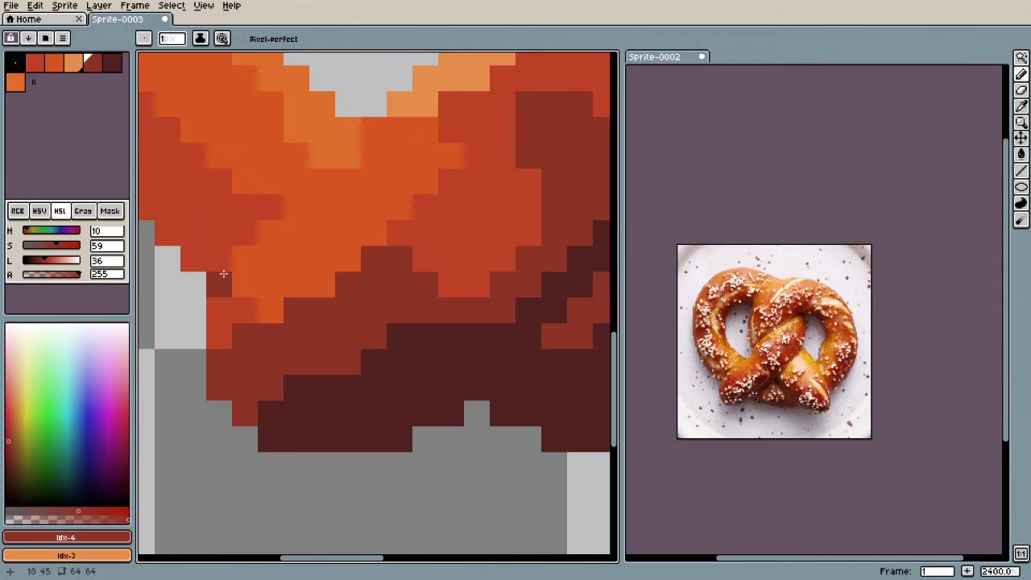
{"action": "scroll", "coordinate": [298, 340], "scroll_direction": "down", "scroll_amount": 3}
{"action": "scroll", "coordinate": [256, 287], "scroll_direction": "up", "scroll_amount": 4}
{"action": "mouse_move", "coordinate": [304, 266]}
{"action": "left_mouse_down"}
{"action": "mouse_move", "coordinate": [218, 299]}
{"action": "mouse_move", "coordinate": [178, 242]}
{"action": "left_mouse_up"}
{"action": "scroll", "coordinate": [211, 329], "scroll_direction": "down", "scroll_amount": 3}
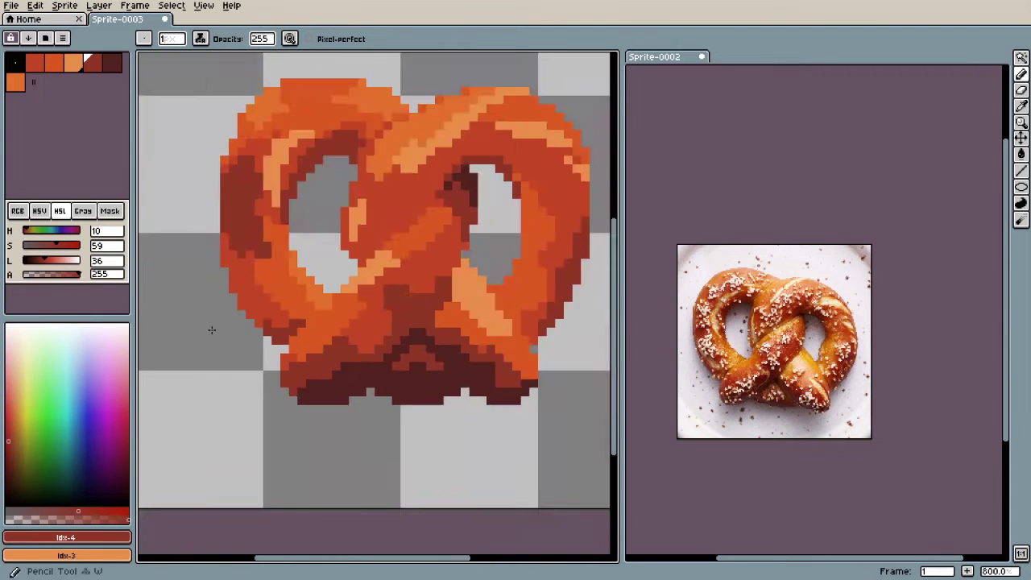
Step: Extend the dark red shading down the middle of the left loop's lower curve with a 3 px brush
{"action": "scroll", "coordinate": [211, 328], "scroll_direction": "up", "scroll_amount": 4}
{"action": "left_click_drag", "start_coordinate": [287, 352], "coordinate": [310, 338]}
{"action": "left_click_drag", "start_coordinate": [309, 202], "coordinate": [271, 124]}
{"action": "scroll", "coordinate": [272, 124], "scroll_direction": "down", "scroll_amount": 5}
{"action": "scroll", "coordinate": [249, 101], "scroll_direction": "up", "scroll_amount": 5}
{"action": "left_click", "coordinate": [488, 434]}
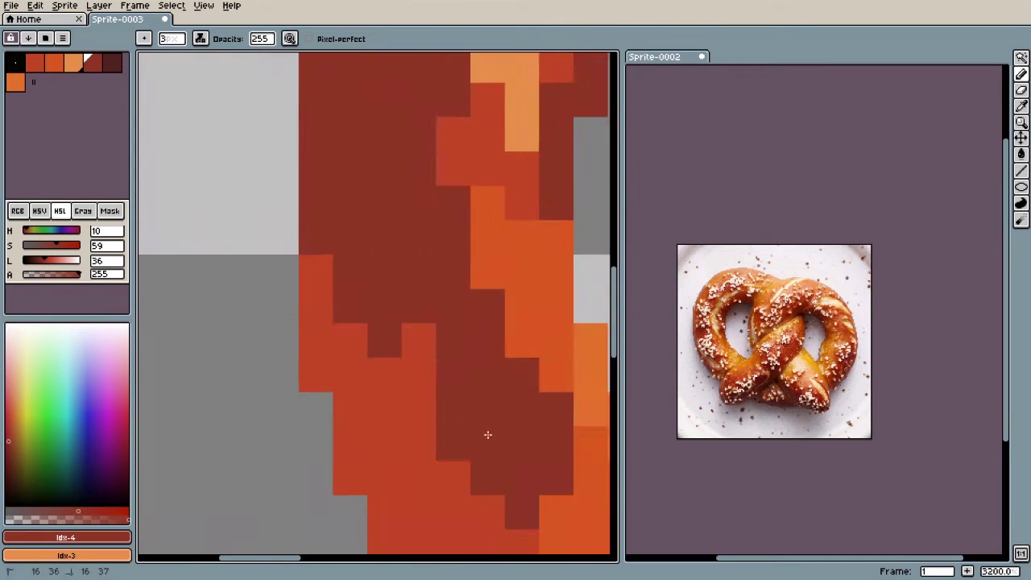
{"action": "scroll", "coordinate": [488, 435], "scroll_direction": "down", "scroll_amount": 5}
{"action": "scroll", "coordinate": [347, 363], "scroll_direction": "up", "scroll_amount": 3}
{"action": "left_click", "coordinate": [336, 345]}
{"action": "scroll", "coordinate": [280, 262], "scroll_direction": "down", "scroll_amount": 3}
{"action": "scroll", "coordinate": [273, 300], "scroll_direction": "up", "scroll_amount": 3}
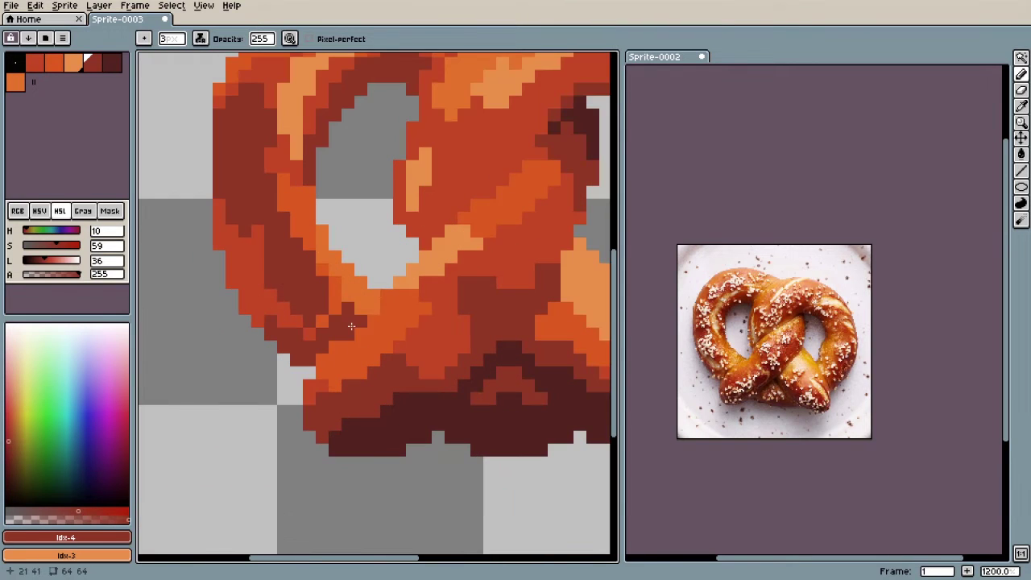
Step: Retouch the edges of the lower left loop's shading with single mid orange and dark red pixels
{"action": "left_click", "coordinate": [272, 300], "text": "alt"}
{"action": "key", "text": "minus"}
{"action": "key", "text": "minus"}
{"action": "scroll", "coordinate": [272, 283], "scroll_direction": "down", "scroll_amount": 4}
{"action": "scroll", "coordinate": [317, 390], "scroll_direction": "up", "scroll_amount": 4}
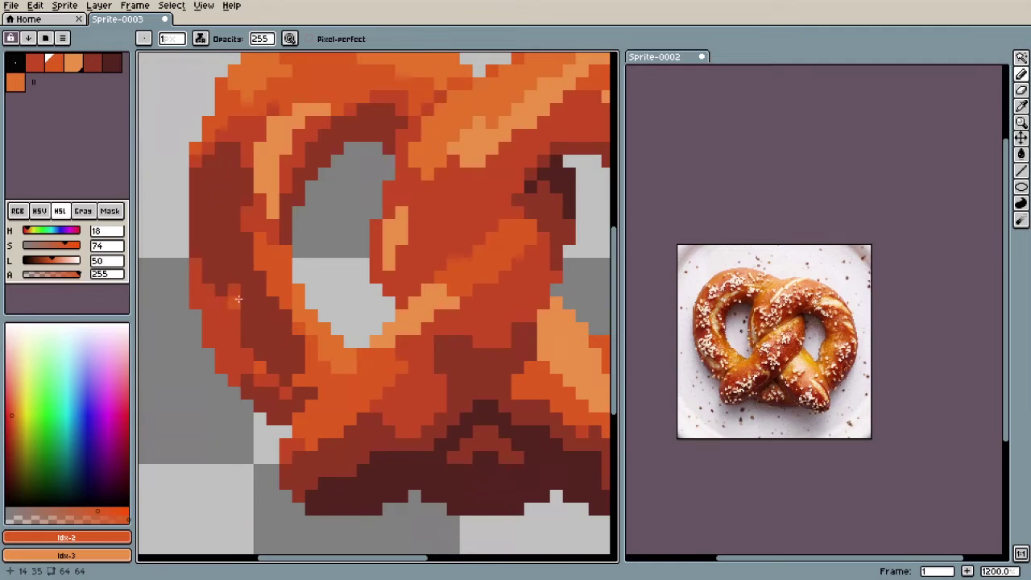
{"action": "left_click", "coordinate": [317, 390], "text": "alt"}
{"action": "scroll", "coordinate": [316, 390], "scroll_direction": "down", "scroll_amount": 7}
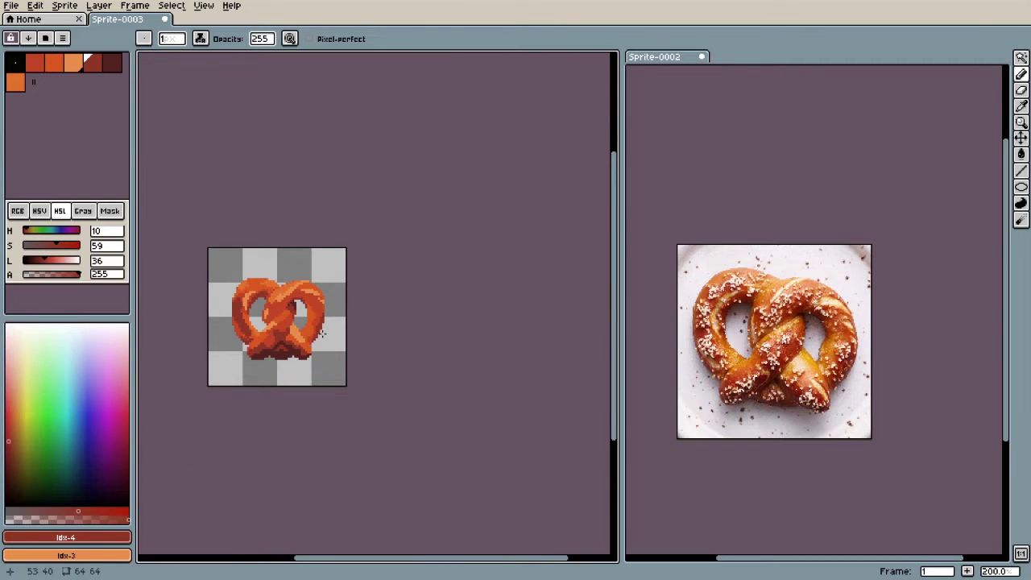
Step: Paint red over the mid orange along the right hole's upper inner edge with a 3 px brush
{"action": "scroll", "coordinate": [253, 294], "scroll_direction": "up", "scroll_amount": 5}
{"action": "left_click", "coordinate": [326, 528], "text": "alt"}
{"action": "key", "text": "plus"}
{"action": "key", "text": "plus"}
{"action": "scroll", "coordinate": [264, 342], "scroll_direction": "up", "scroll_amount": 4}
{"action": "key", "text": "ctrl+z"}
{"action": "mouse_move", "coordinate": [282, 265]}
{"action": "left_mouse_down"}
{"action": "mouse_move", "coordinate": [415, 214]}
{"action": "mouse_move", "coordinate": [262, 342]}
{"action": "left_mouse_up"}
{"action": "scroll", "coordinate": [262, 342], "scroll_direction": "down", "scroll_amount": 8}
{"action": "scroll", "coordinate": [437, 154], "scroll_direction": "up", "scroll_amount": 6}
{"action": "left_click", "coordinate": [429, 122], "text": "alt"}
{"action": "scroll", "coordinate": [429, 121], "scroll_direction": "up", "scroll_amount": 1}
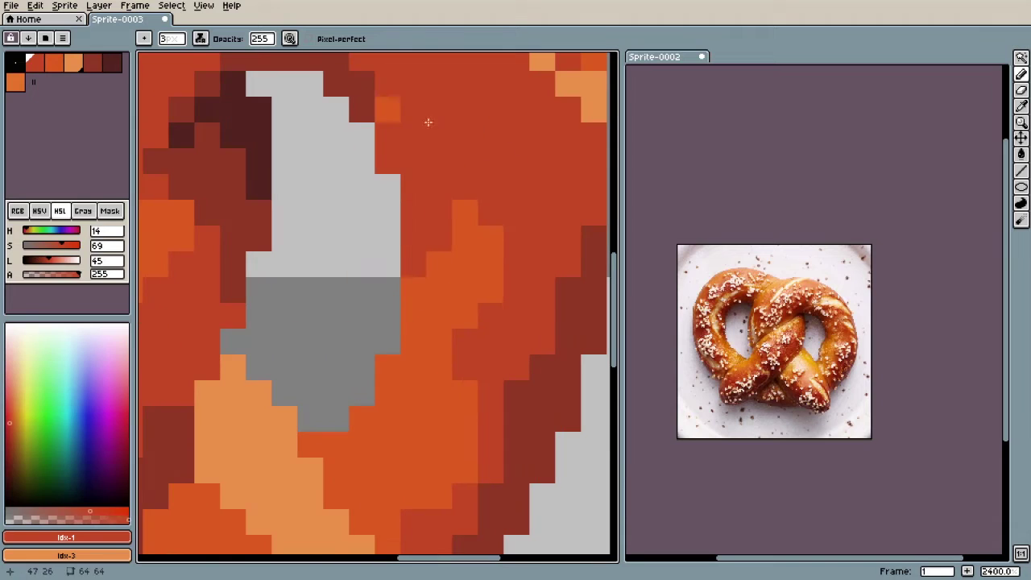
{"action": "left_click_drag", "start_coordinate": [394, 296], "coordinate": [392, 344]}
{"action": "scroll", "coordinate": [434, 303], "scroll_direction": "down", "scroll_amount": 3}
{"action": "scroll", "coordinate": [403, 227], "scroll_direction": "up", "scroll_amount": 2}
Step: Thicken the dark red shadow around the right hole's upper rim
{"action": "left_click", "coordinate": [400, 228], "text": "alt"}
{"action": "left_click_drag", "start_coordinate": [434, 268], "coordinate": [487, 270]}
{"action": "scroll", "coordinate": [465, 277], "scroll_direction": "down", "scroll_amount": 2}
Step: Line the right hole's upper inner edge with the darkest brown and undo the last stroke
{"action": "left_click", "coordinate": [399, 266], "text": "alt"}
{"action": "scroll", "coordinate": [396, 265], "scroll_direction": "up", "scroll_amount": 3}
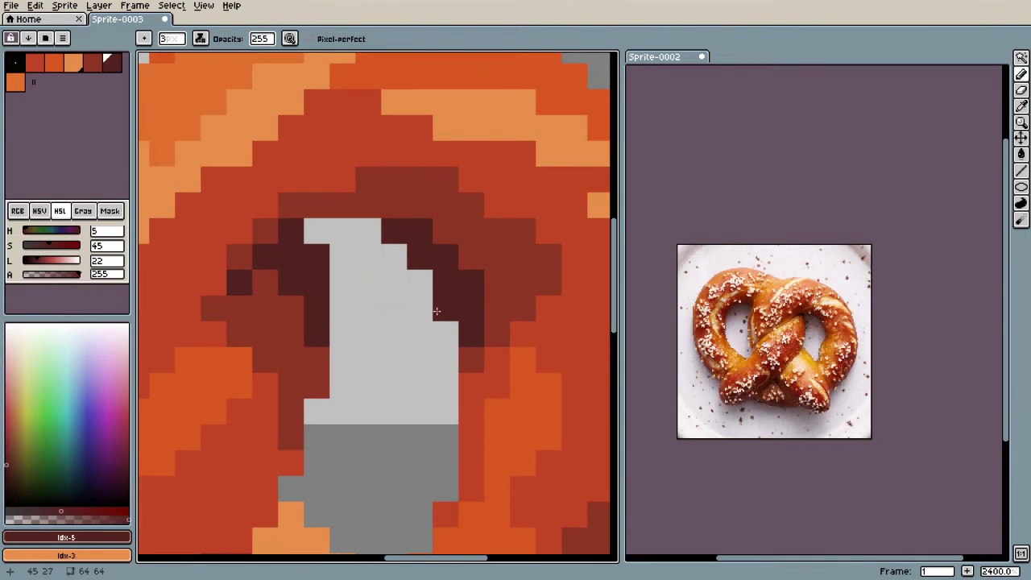
{"action": "key", "text": "b"}
{"action": "left_click", "coordinate": [342, 206]}
{"action": "scroll", "coordinate": [452, 242], "scroll_direction": "down", "scroll_amount": 6}
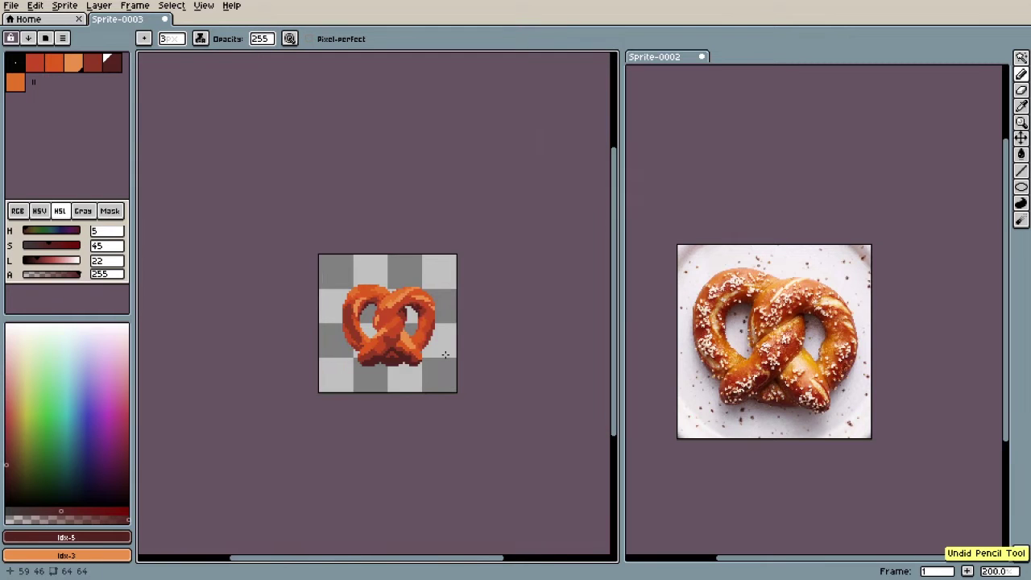
Step: Refine the right hole's upper rim in the darkest brown with a 1 px pencil
{"action": "scroll", "coordinate": [418, 358], "scroll_direction": "up", "scroll_amount": 5}
{"action": "scroll", "coordinate": [422, 311], "scroll_direction": "down", "scroll_amount": 5}
{"action": "scroll", "coordinate": [435, 322], "scroll_direction": "up", "scroll_amount": 4}
{"action": "scroll", "coordinate": [451, 331], "scroll_direction": "down", "scroll_amount": 4}
{"action": "scroll", "coordinate": [462, 334], "scroll_direction": "up", "scroll_amount": 3}
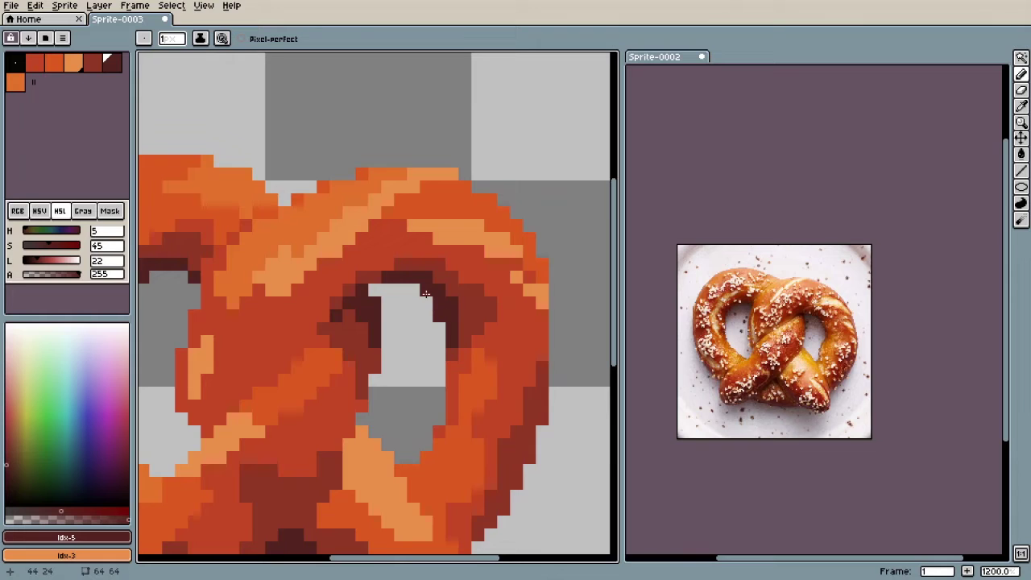
{"action": "scroll", "coordinate": [426, 294], "scroll_direction": "down", "scroll_amount": 4}
{"action": "scroll", "coordinate": [439, 290], "scroll_direction": "up", "scroll_amount": 4}
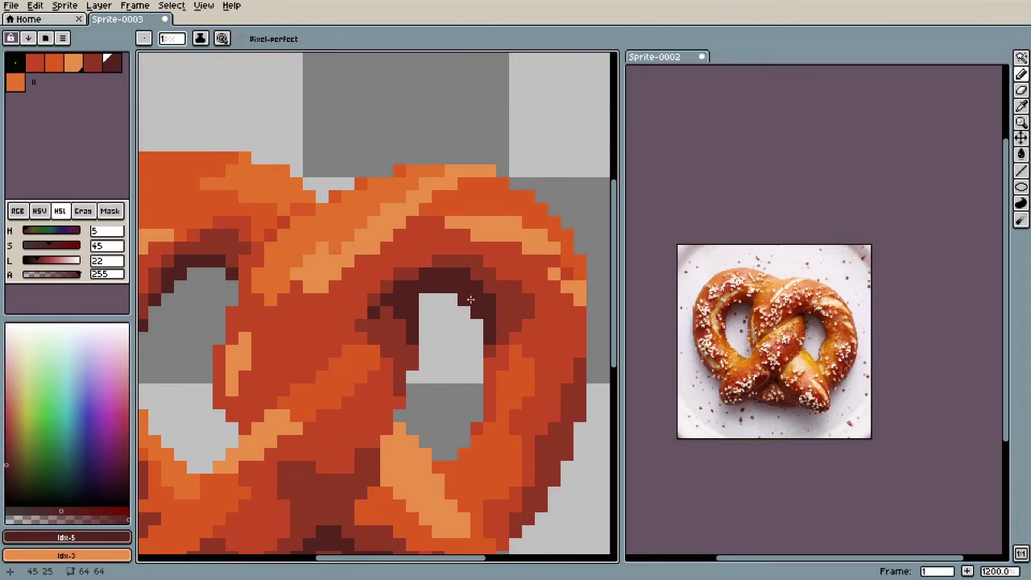
{"action": "scroll", "coordinate": [463, 297], "scroll_direction": "down", "scroll_amount": 4}
{"action": "scroll", "coordinate": [475, 354], "scroll_direction": "up", "scroll_amount": 4}
{"action": "scroll", "coordinate": [490, 381], "scroll_direction": "down", "scroll_amount": 4}
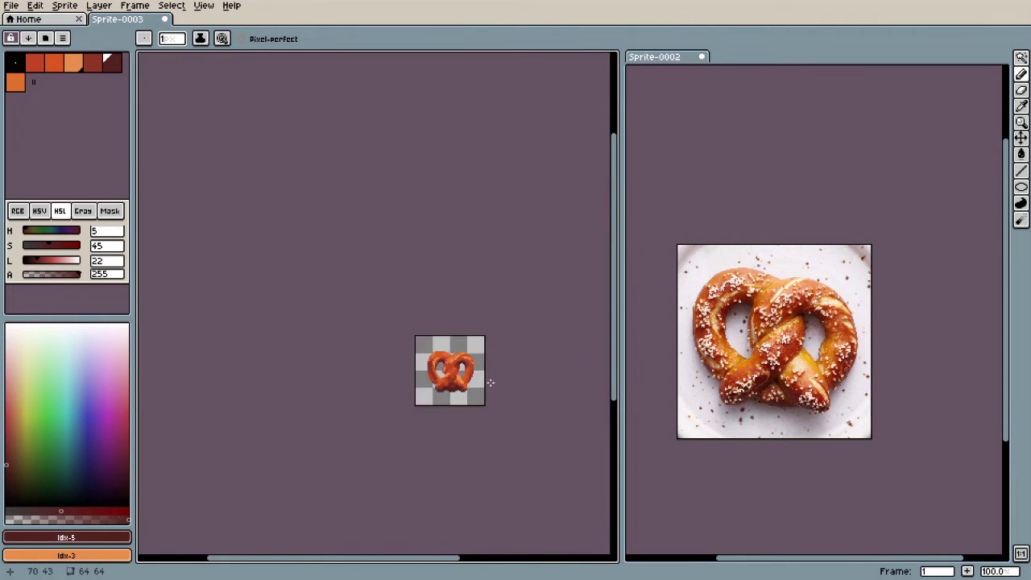
{"action": "scroll", "coordinate": [490, 381], "scroll_direction": "up", "scroll_amount": 5}
Step: Retouch the shadow at the right hole's upper left edge with dark red and darkest brown, undoing the last stroke
{"action": "left_click", "coordinate": [386, 270], "text": "alt"}
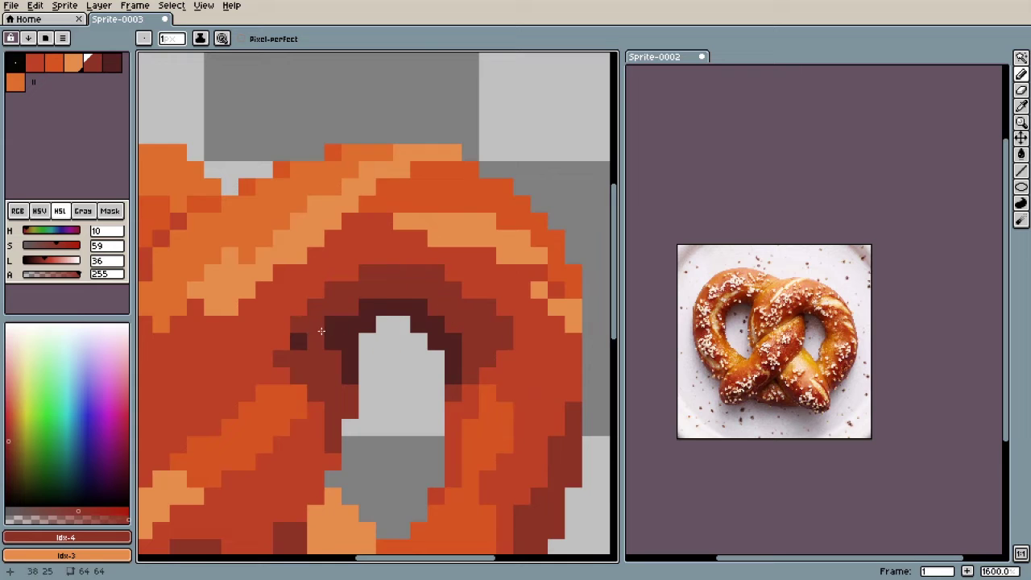
{"action": "left_click_drag", "start_coordinate": [299, 341], "coordinate": [366, 309]}
{"action": "left_click", "coordinate": [352, 323], "text": "alt"}
{"action": "scroll", "coordinate": [336, 343], "scroll_direction": "down", "scroll_amount": 5}
{"action": "scroll", "coordinate": [331, 348], "scroll_direction": "up", "scroll_amount": 5}
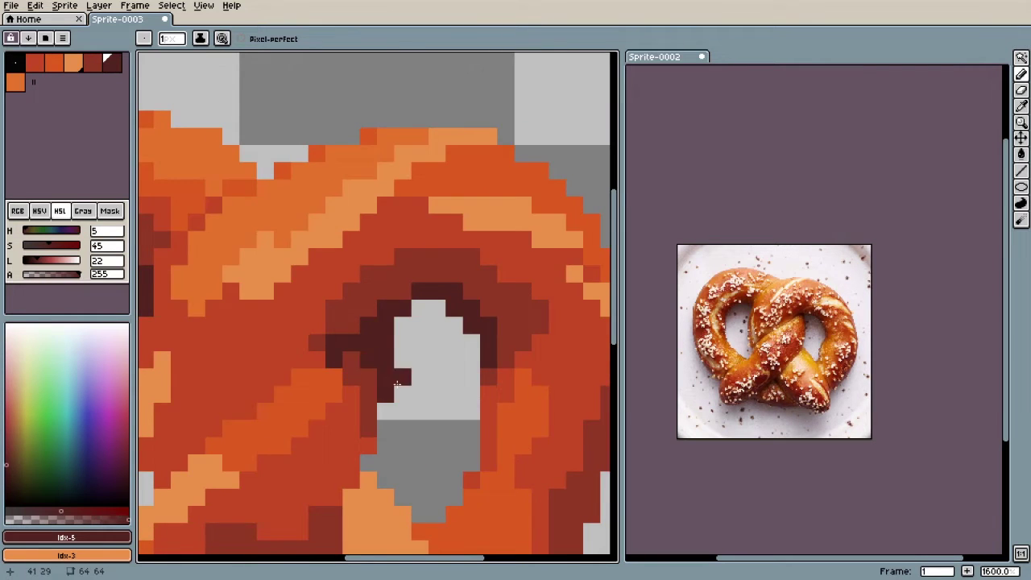
{"action": "scroll", "coordinate": [372, 360], "scroll_direction": "down", "scroll_amount": 5}
{"action": "scroll", "coordinate": [411, 349], "scroll_direction": "up", "scroll_amount": 5}
{"action": "scroll", "coordinate": [382, 334], "scroll_direction": "down", "scroll_amount": 5}
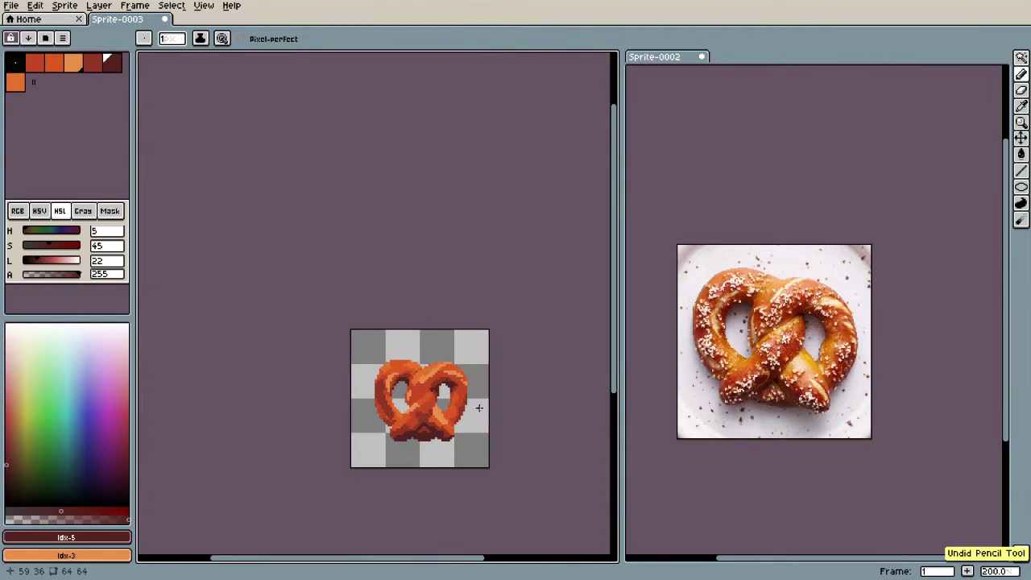
{"action": "scroll", "coordinate": [419, 352], "scroll_direction": "up", "scroll_amount": 5}
Step: Redraw the darkest brown edge beside the right hole's upper left side
{"action": "left_click", "coordinate": [414, 332], "text": "alt"}
{"action": "scroll", "coordinate": [497, 402], "scroll_direction": "down", "scroll_amount": 1}
{"action": "scroll", "coordinate": [486, 434], "scroll_direction": "down", "scroll_amount": 1}
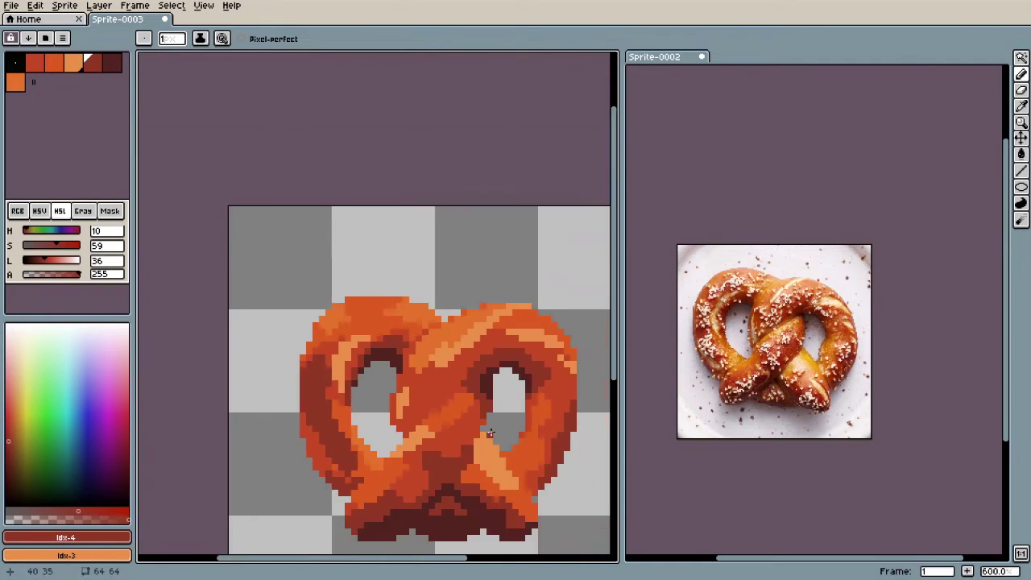
{"action": "scroll", "coordinate": [508, 392], "scroll_direction": "up", "scroll_amount": 3}
{"action": "left_click", "coordinate": [456, 361], "text": "alt"}
{"action": "left_click_drag", "start_coordinate": [475, 355], "coordinate": [509, 338]}
{"action": "scroll", "coordinate": [546, 404], "scroll_direction": "down", "scroll_amount": 8}
{"action": "scroll", "coordinate": [569, 419], "scroll_direction": "up", "scroll_amount": 1}
{"action": "scroll", "coordinate": [548, 426], "scroll_direction": "up", "scroll_amount": 7}
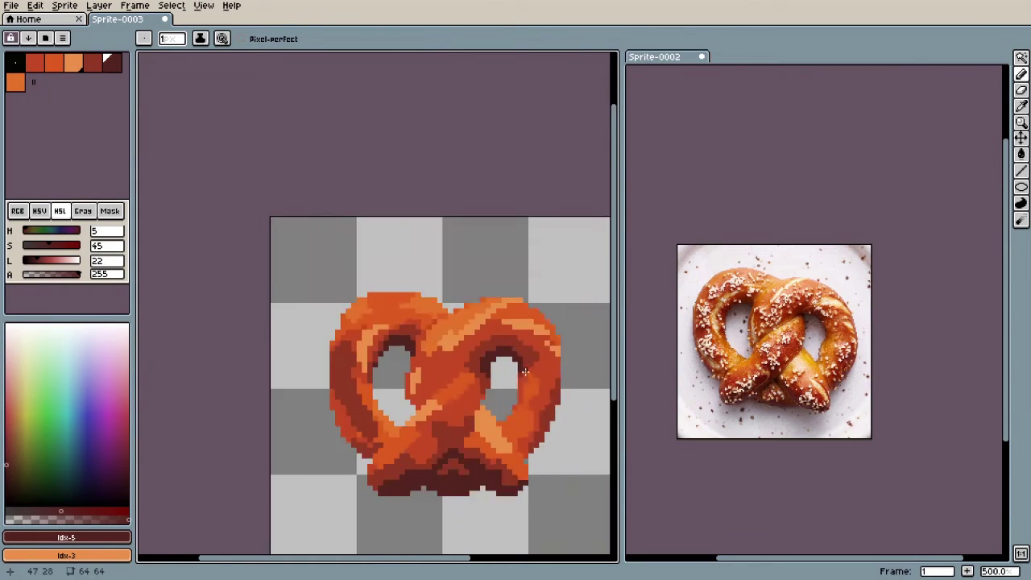
Step: Trim the right hole's upper left edge with the eraser and return to the pencil with dark red
{"action": "key", "text": "e"}
{"action": "scroll", "coordinate": [505, 339], "scroll_direction": "down", "scroll_amount": 4}
{"action": "scroll", "coordinate": [484, 340], "scroll_direction": "up", "scroll_amount": 7}
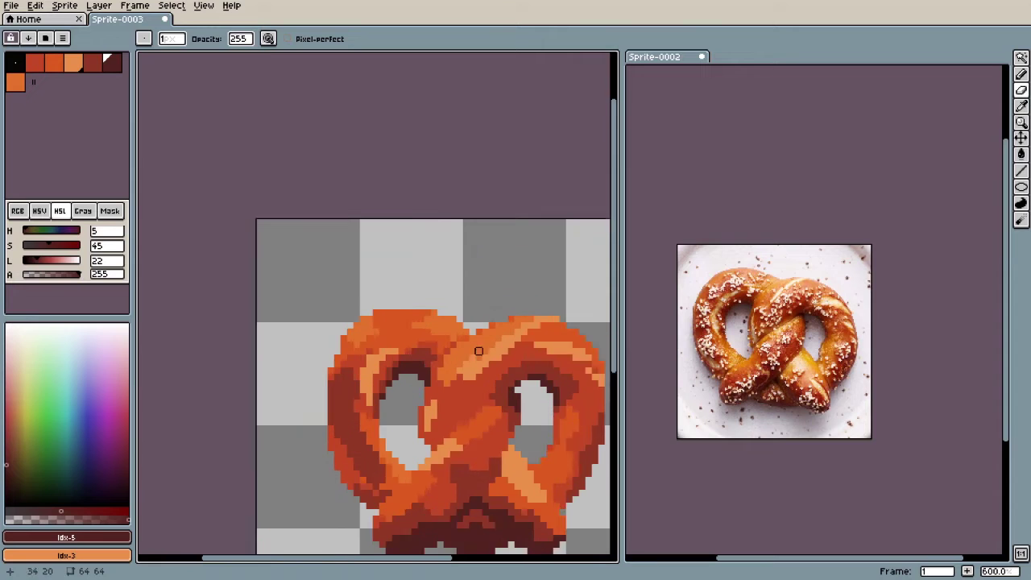
{"action": "key", "text": "b"}
{"action": "left_click", "coordinate": [478, 339], "text": "alt"}
{"action": "scroll", "coordinate": [478, 339], "scroll_direction": "down", "scroll_amount": 3}
{"action": "scroll", "coordinate": [417, 414], "scroll_direction": "up", "scroll_amount": 1}
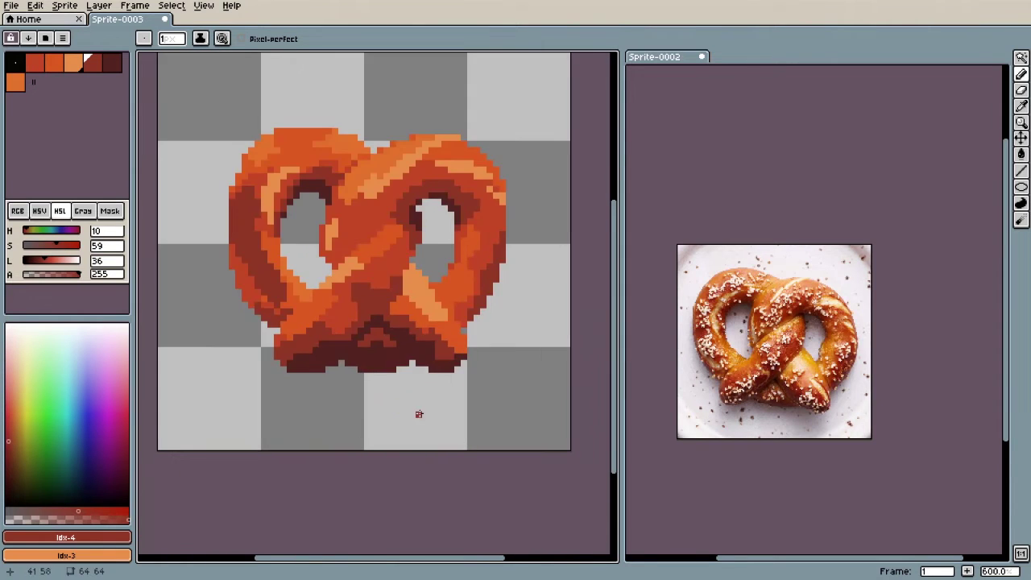
Step: Set the light orange highlight colour's saturation to 59 in the palette, recolouring the highlights
{"action": "scroll", "coordinate": [417, 414], "scroll_direction": "down", "scroll_amount": 2}
{"action": "scroll", "coordinate": [274, 219], "scroll_direction": "up", "scroll_amount": 1}
{"action": "left_click", "coordinate": [274, 219], "text": "alt"}
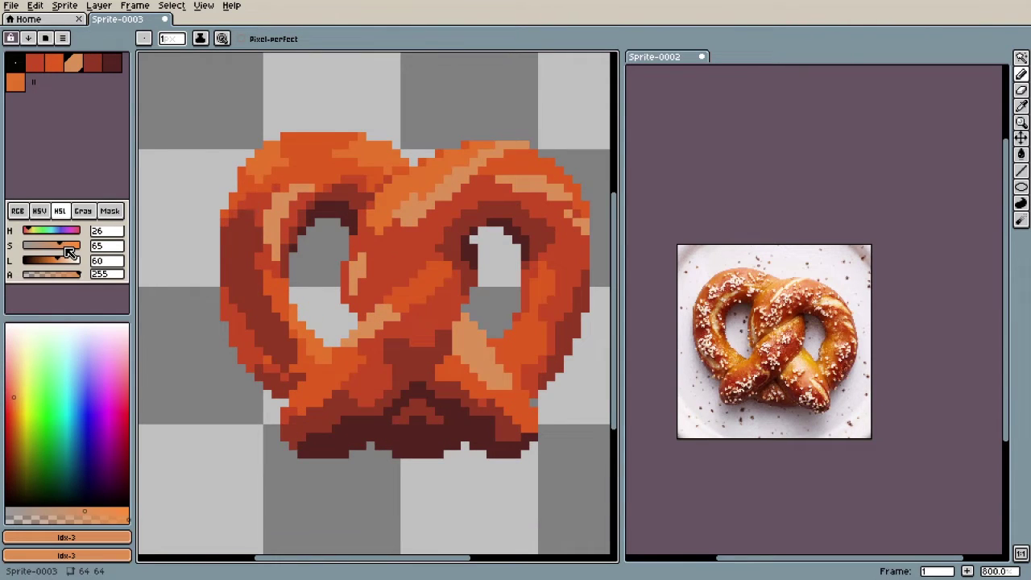
{"action": "scroll", "coordinate": [449, 338], "scroll_direction": "down", "scroll_amount": 3}
{"action": "scroll", "coordinate": [449, 338], "scroll_direction": "up", "scroll_amount": 5}
Step: Sample the darkest brown and mix a maroon from it with hue 6, saturation 53 and lightness 30
{"action": "left_click", "coordinate": [449, 338], "text": "alt"}
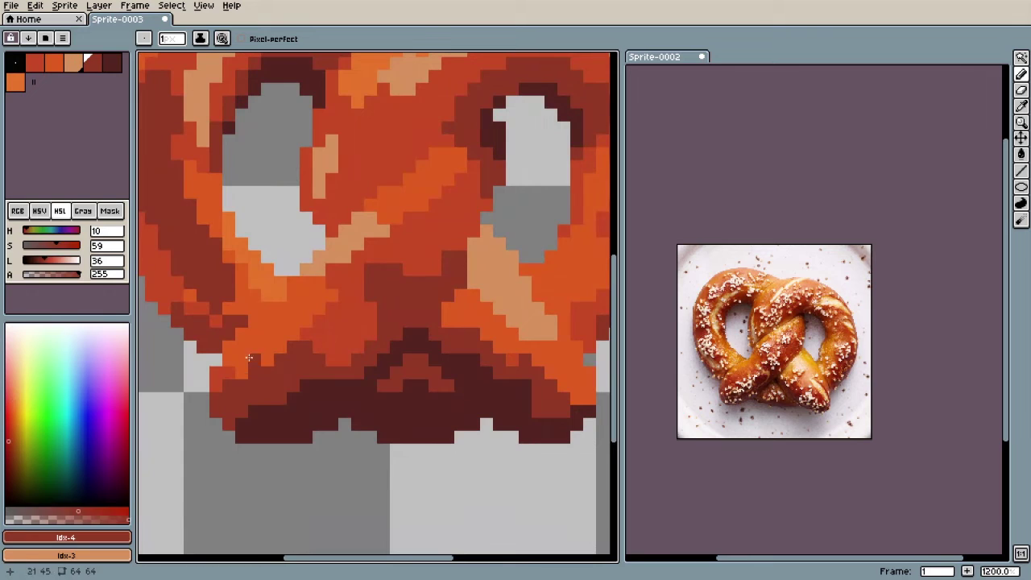
{"action": "key", "text": "x"}
{"action": "left_click", "coordinate": [341, 397], "text": "alt"}
{"action": "scroll", "coordinate": [61, 262], "scroll_direction": "up", "scroll_amount": 8}
{"action": "scroll", "coordinate": [61, 262], "scroll_direction": "down", "scroll_amount": 4}
{"action": "scroll", "coordinate": [61, 261], "scroll_direction": "up", "scroll_amount": 3}
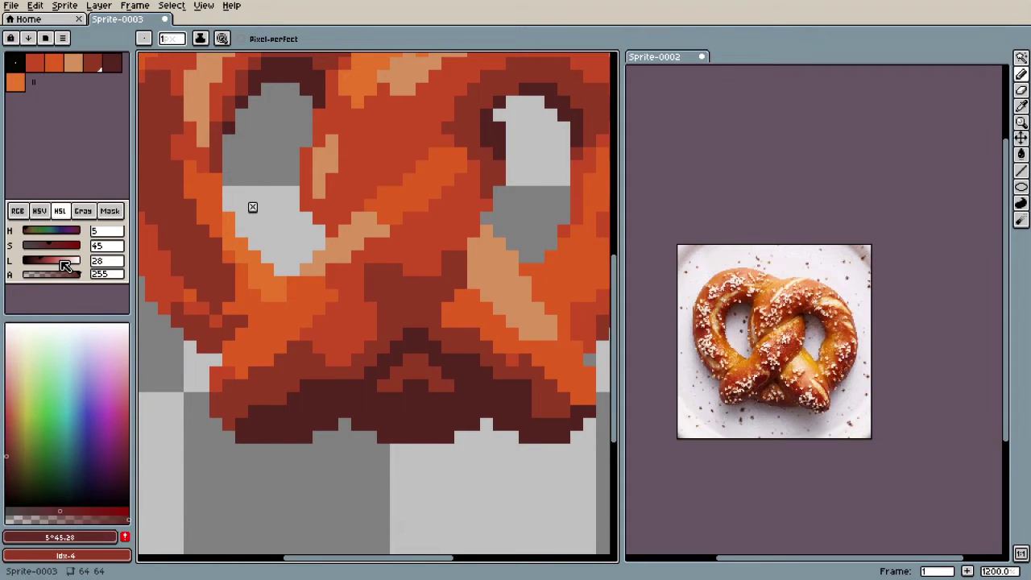
{"action": "left_click_drag", "start_coordinate": [72, 251], "coordinate": [78, 233]}
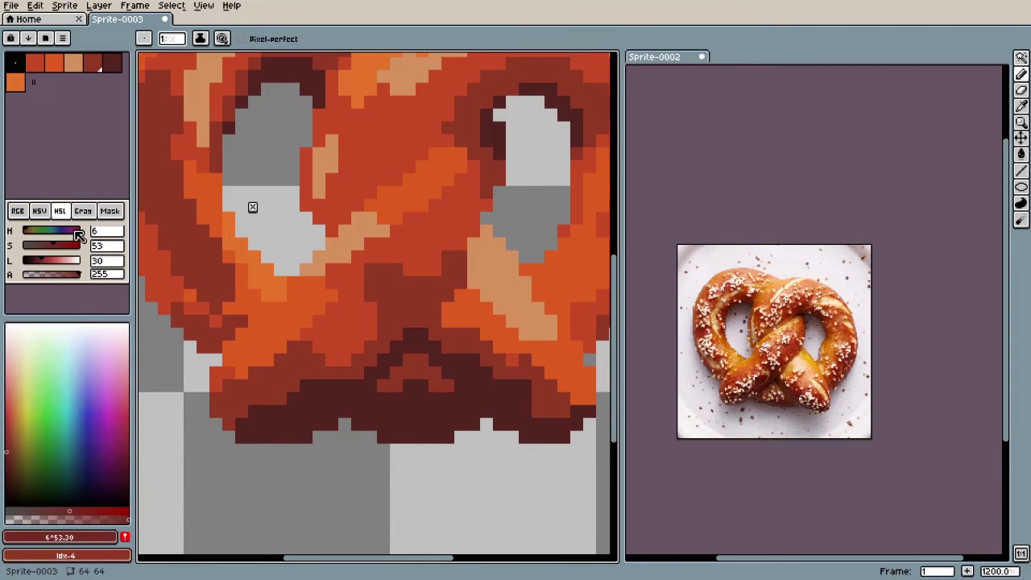
Step: Paint a maroon patch in the bottom centre shadow with a 3 px brush and add the colour to the palette
{"action": "scroll", "coordinate": [416, 390], "scroll_direction": "up", "scroll_amount": 2}
{"action": "key", "text": "plus"}
{"action": "key", "text": "plus"}
{"action": "mouse_move", "coordinate": [384, 406]}
{"action": "left_mouse_down"}
{"action": "mouse_move", "coordinate": [363, 394]}
{"action": "mouse_move", "coordinate": [479, 405]}
{"action": "left_mouse_up"}
{"action": "left_click", "coordinate": [11, 38]}
Step: Try hue and saturation variations of the maroon palette colour and undo back past the painted patch
{"action": "left_click", "coordinate": [50, 248]}
{"action": "left_click_drag", "start_coordinate": [54, 255], "coordinate": [61, 261]}
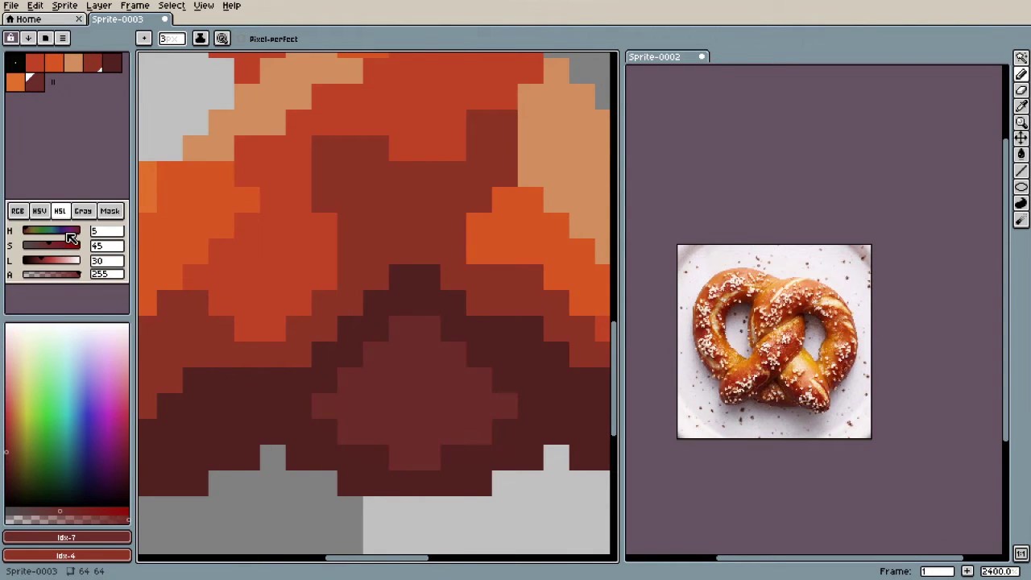
{"action": "scroll", "coordinate": [68, 233], "scroll_direction": "up", "scroll_amount": 3}
{"action": "scroll", "coordinate": [378, 420], "scroll_direction": "down", "scroll_amount": 5}
{"action": "scroll", "coordinate": [391, 437], "scroll_direction": "up", "scroll_amount": 4}
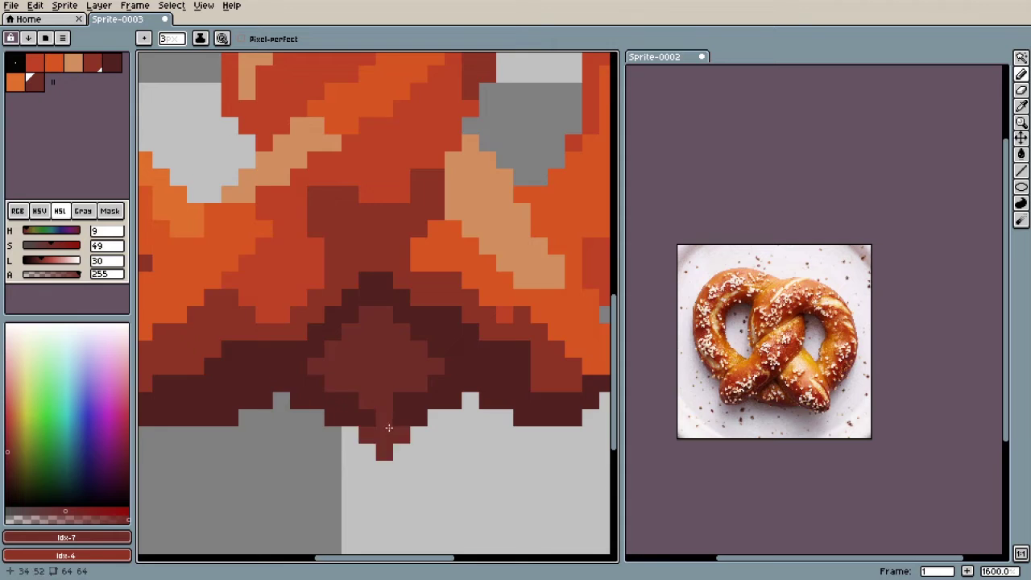
{"action": "scroll", "coordinate": [348, 422], "scroll_direction": "down", "scroll_amount": 6}
{"action": "key", "text": "ctrl+z"}
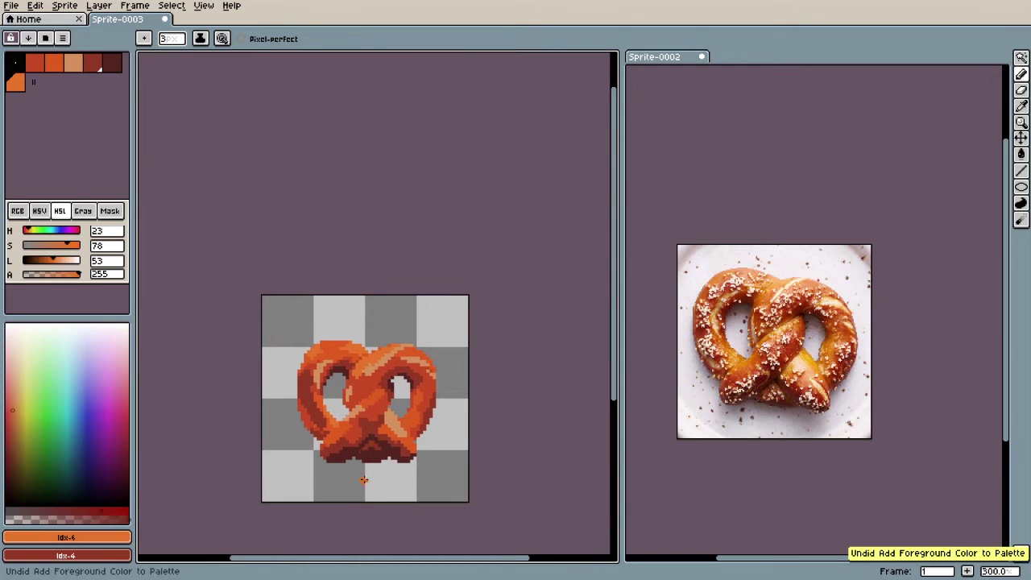
{"action": "key", "text": "ctrl+z"}
Step: Restore the maroon palette entry and fill the small chevron in the bottom centre shadow with it
{"action": "scroll", "coordinate": [366, 462], "scroll_direction": "up", "scroll_amount": 6}
{"action": "key", "text": "ctrl+y"}
{"action": "left_click", "coordinate": [35, 82]}
{"action": "scroll", "coordinate": [392, 391], "scroll_direction": "up", "scroll_amount": 2}
{"action": "key", "text": "g"}
{"action": "left_click", "coordinate": [411, 413]}
{"action": "scroll", "coordinate": [412, 414], "scroll_direction": "down", "scroll_amount": 5}
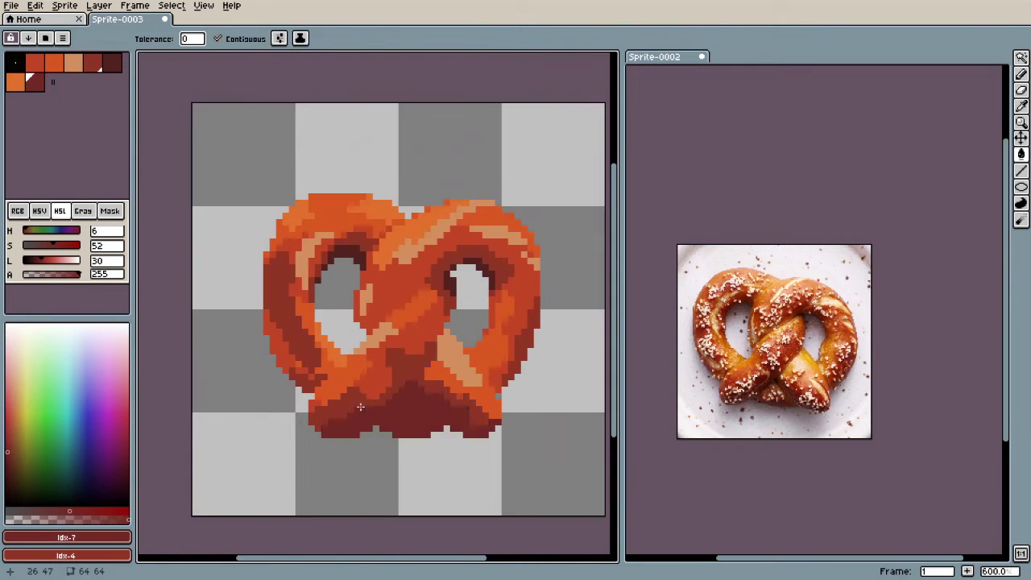
{"action": "left_click", "coordinate": [355, 407]}
Step: Extend the chevron into a solid maroon diamond with a 1 px pencil, undoing the last stroke
{"action": "scroll", "coordinate": [457, 431], "scroll_direction": "down", "scroll_amount": 3}
{"action": "scroll", "coordinate": [468, 456], "scroll_direction": "up", "scroll_amount": 8}
{"action": "key", "text": "b"}
{"action": "scroll", "coordinate": [414, 336], "scroll_direction": "up", "scroll_amount": 3}
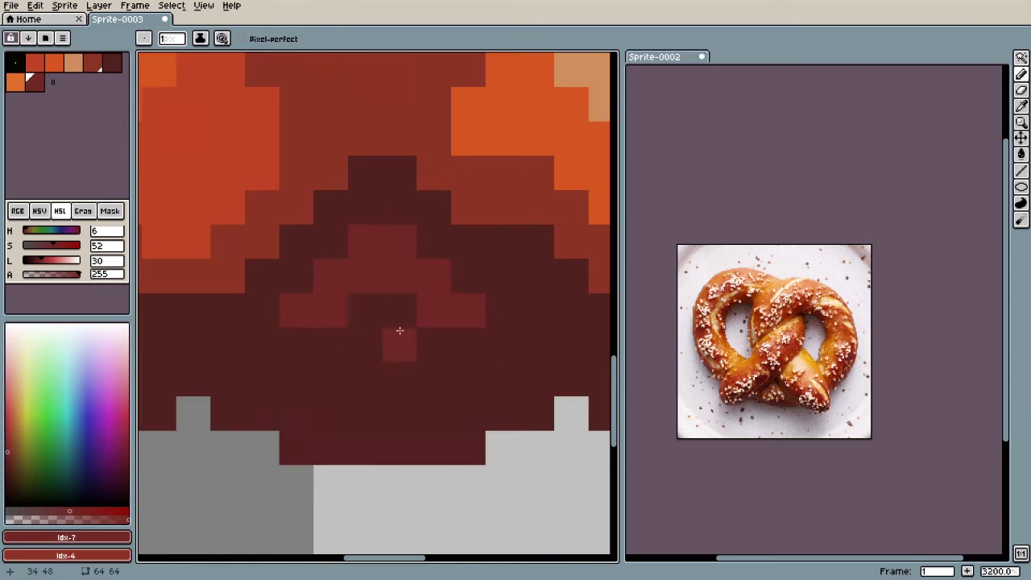
{"action": "left_click_drag", "start_coordinate": [517, 341], "coordinate": [569, 345]}
{"action": "scroll", "coordinate": [446, 397], "scroll_direction": "down", "scroll_amount": 9}
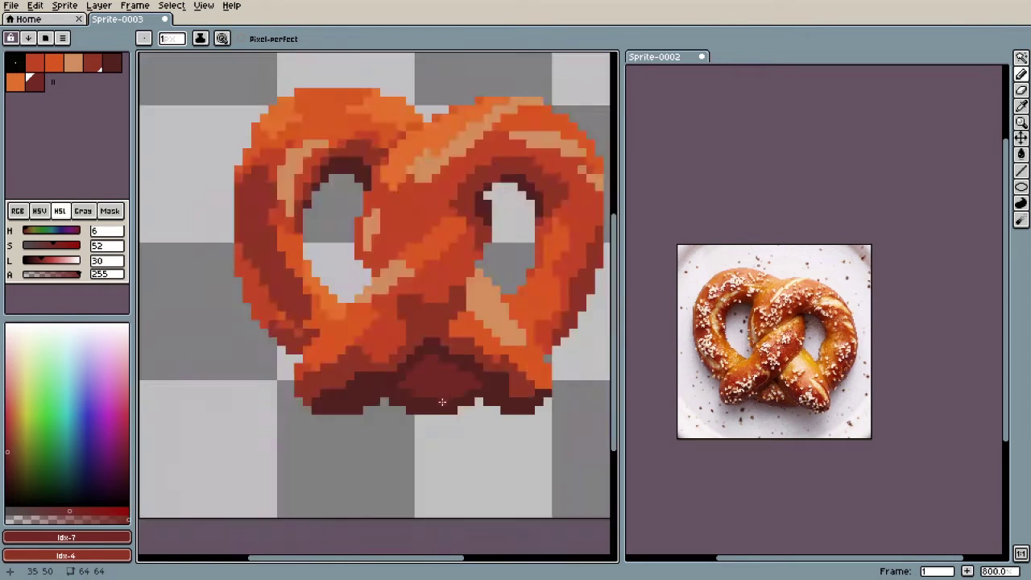
{"action": "key", "text": "ctrl+z"}
Step: Select the dark red shadow areas by colour and paint maroon over the lower left end's shadow with a 3 px brush
{"action": "scroll", "coordinate": [452, 411], "scroll_direction": "up", "scroll_amount": 7}
{"action": "left_click", "coordinate": [396, 357], "text": "alt"}
{"action": "scroll", "coordinate": [358, 337], "scroll_direction": "down", "scroll_amount": 6}
{"action": "scroll", "coordinate": [410, 396], "scroll_direction": "up", "scroll_amount": 6}
{"action": "left_click", "coordinate": [410, 396], "text": "alt"}
{"action": "key", "text": "w"}
{"action": "left_click", "coordinate": [192, 399]}
{"action": "key", "text": "w"}
{"action": "left_click_drag", "start_coordinate": [194, 409], "coordinate": [239, 423]}
Step: Show the sprite preview and brush maroon into the selected shadow at the base and centre of the knot
{"action": "key", "text": "F7"}
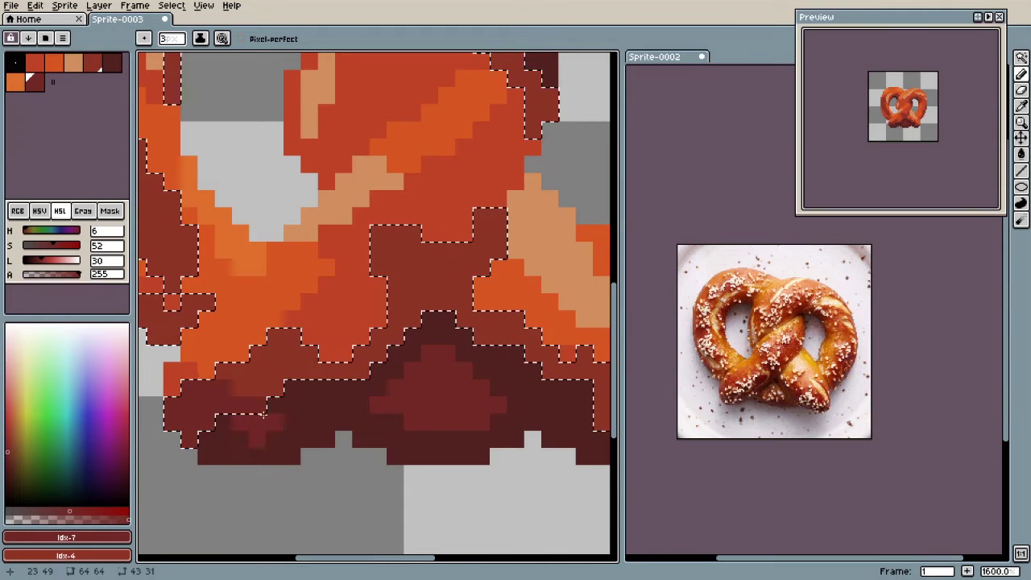
{"action": "scroll", "coordinate": [327, 455], "scroll_direction": "down", "scroll_amount": 3}
{"action": "scroll", "coordinate": [359, 400], "scroll_direction": "up", "scroll_amount": 4}
{"action": "left_click_drag", "start_coordinate": [359, 410], "coordinate": [372, 379]}
{"action": "scroll", "coordinate": [372, 380], "scroll_direction": "down", "scroll_amount": 4}
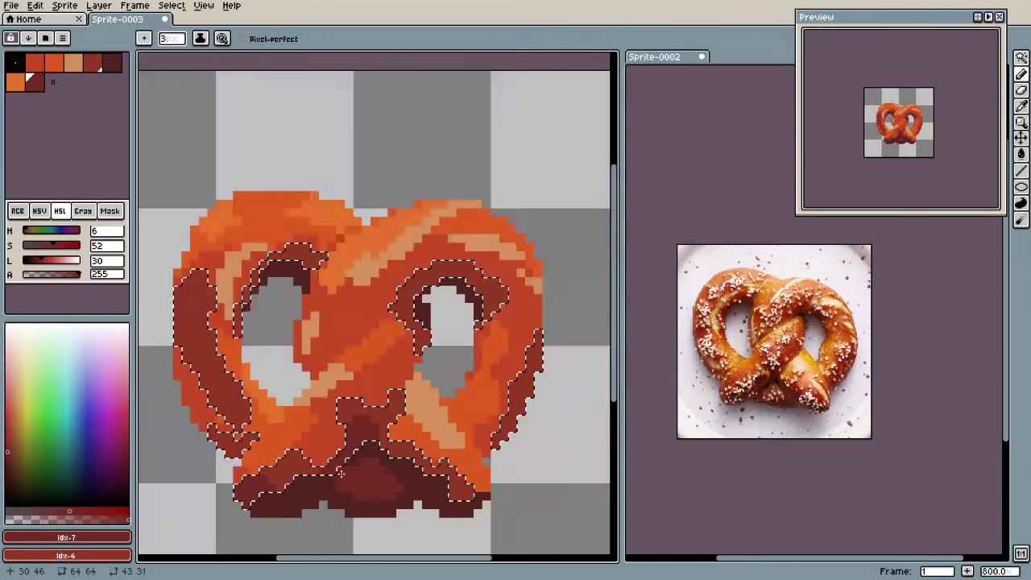
Step: Brush maroon into more of the selected dark red shadows, clear the selection and redo the last shading stroke
{"action": "scroll", "coordinate": [355, 291], "scroll_direction": "up", "scroll_amount": 4}
{"action": "mouse_move", "coordinate": [356, 291]}
{"action": "left_mouse_down"}
{"action": "mouse_move", "coordinate": [378, 389]}
{"action": "mouse_move", "coordinate": [340, 446]}
{"action": "left_mouse_up"}
{"action": "scroll", "coordinate": [341, 446], "scroll_direction": "down", "scroll_amount": 4}
{"action": "scroll", "coordinate": [228, 359], "scroll_direction": "up", "scroll_amount": 3}
{"action": "mouse_move", "coordinate": [228, 359]}
{"action": "left_mouse_down"}
{"action": "mouse_move", "coordinate": [242, 269]}
{"action": "mouse_move", "coordinate": [235, 302]}
{"action": "mouse_move", "coordinate": [249, 362]}
{"action": "left_mouse_up"}
{"action": "key", "text": "ctrl+d"}
{"action": "left_click_drag", "start_coordinate": [254, 403], "coordinate": [275, 463]}
{"action": "key", "text": "ctrl+z"}
{"action": "left_click_drag", "start_coordinate": [273, 418], "coordinate": [305, 466]}
{"action": "scroll", "coordinate": [334, 453], "scroll_direction": "down", "scroll_amount": 5}
{"action": "scroll", "coordinate": [373, 461], "scroll_direction": "up", "scroll_amount": 7}
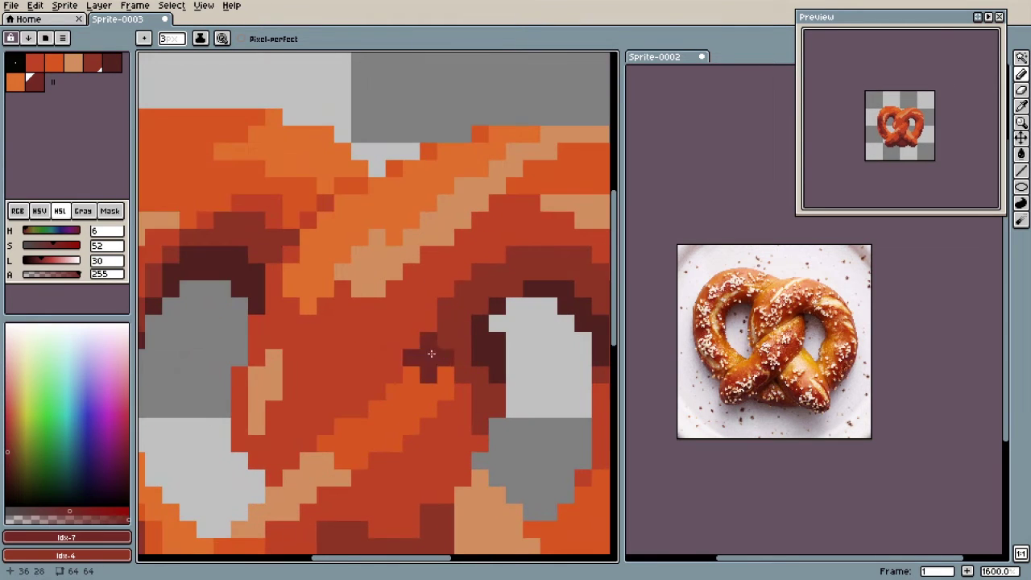
Step: Deepen the shadow around the right hole's upper rim with maroon, undoing a stray stroke
{"action": "mouse_move", "coordinate": [444, 324]}
{"action": "left_mouse_down"}
{"action": "mouse_move", "coordinate": [505, 288]}
{"action": "mouse_move", "coordinate": [403, 350]}
{"action": "mouse_move", "coordinate": [471, 301]}
{"action": "mouse_move", "coordinate": [431, 341]}
{"action": "left_mouse_up"}
{"action": "key", "text": "ctrl+z"}
{"action": "key", "text": "shift+l"}
Step: Extend the dark red shadow above the right hole up to the diagonal highlight and across the crossing strand
{"action": "left_click", "coordinate": [589, 263], "text": "alt"}
{"action": "left_click", "coordinate": [585, 271], "text": "alt"}
{"action": "scroll", "coordinate": [517, 232], "scroll_direction": "up", "scroll_amount": 3}
{"action": "left_click_drag", "start_coordinate": [517, 234], "coordinate": [407, 250]}
{"action": "key", "text": "minus"}
{"action": "key", "text": "minus"}
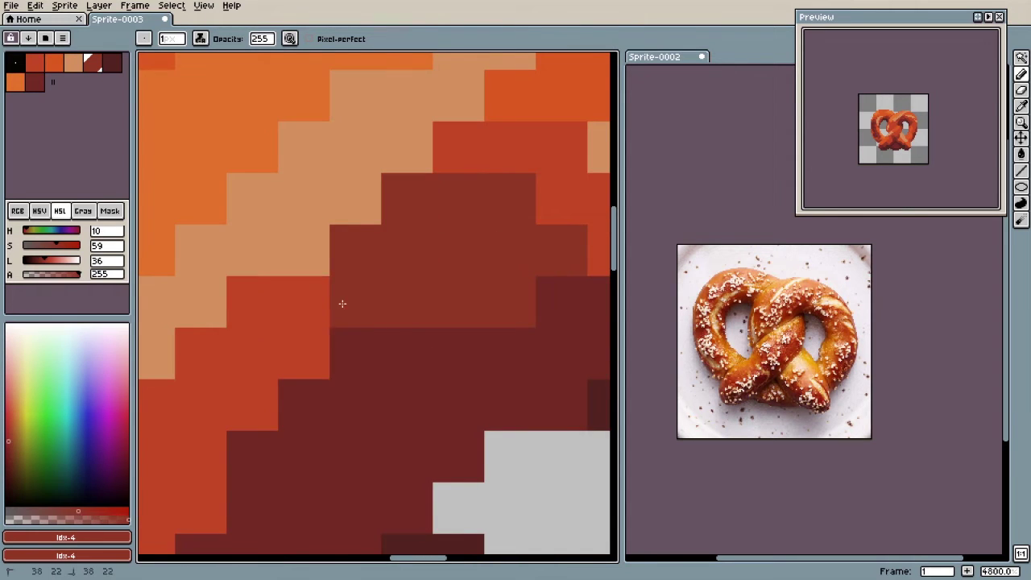
{"action": "mouse_move", "coordinate": [343, 301]}
{"action": "left_mouse_down"}
{"action": "mouse_move", "coordinate": [248, 339]}
{"action": "mouse_move", "coordinate": [184, 500]}
{"action": "left_mouse_up"}
Step: Undo the last shadow change and extend the dark red shading toward the highlight beside the left hole
{"action": "scroll", "coordinate": [182, 500], "scroll_direction": "down", "scroll_amount": 10}
{"action": "scroll", "coordinate": [312, 365], "scroll_direction": "up", "scroll_amount": 6}
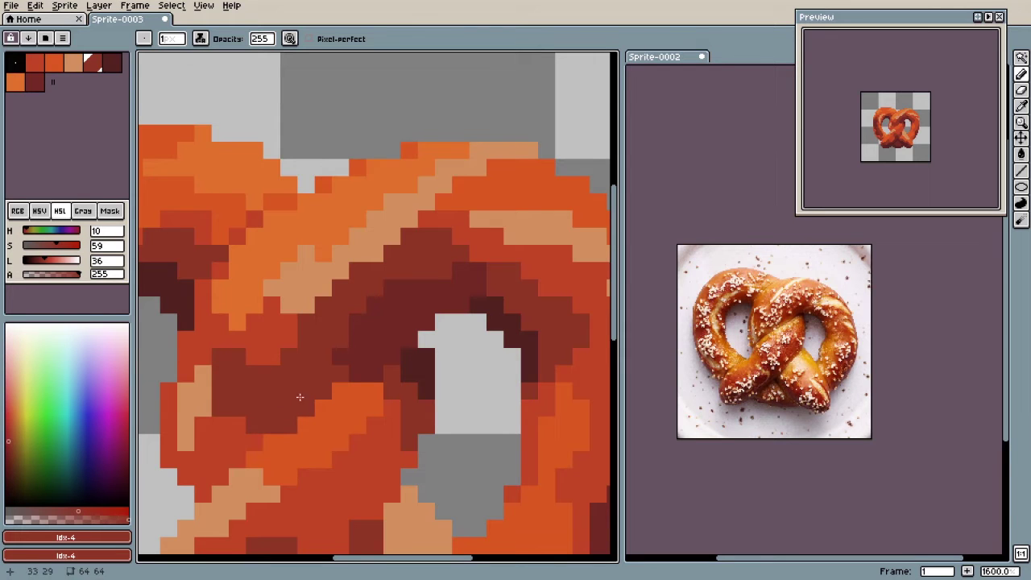
{"action": "scroll", "coordinate": [205, 355], "scroll_direction": "down", "scroll_amount": 6}
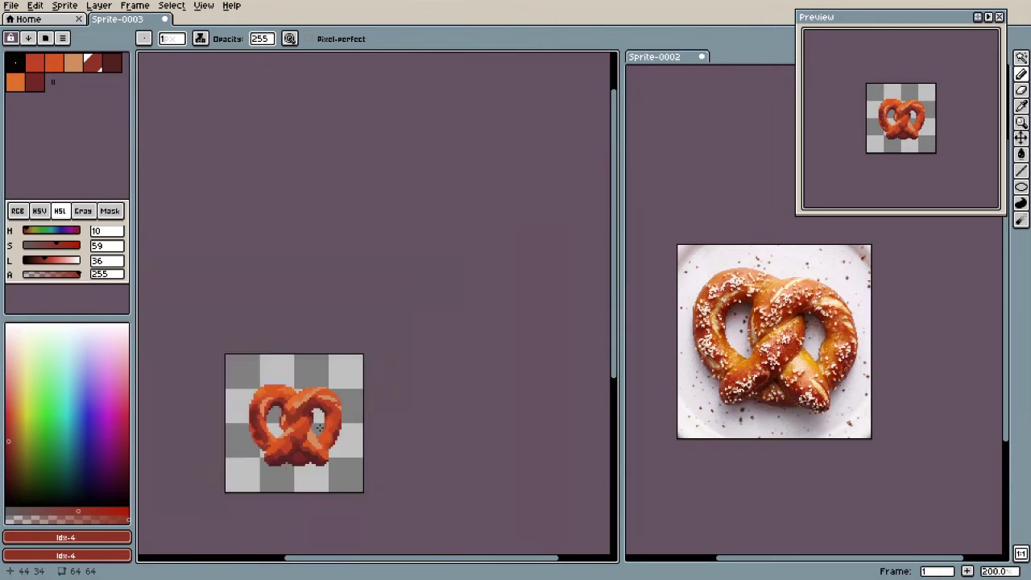
{"action": "key", "text": "ctrl+z"}
{"action": "scroll", "coordinate": [307, 448], "scroll_direction": "up", "scroll_amount": 6}
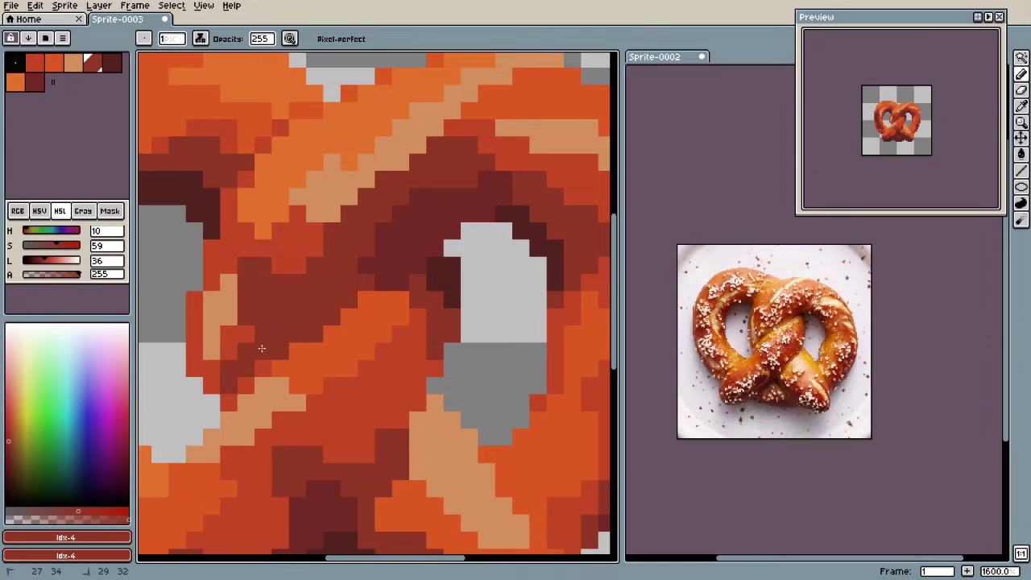
{"action": "left_click_drag", "start_coordinate": [245, 352], "coordinate": [229, 333]}
Step: Try a long light orange highlight stroke down the left hole's inner right edge and undo it
{"action": "scroll", "coordinate": [226, 318], "scroll_direction": "down", "scroll_amount": 1}
{"action": "left_click", "coordinate": [211, 282], "text": "alt"}
{"action": "scroll", "coordinate": [205, 278], "scroll_direction": "up", "scroll_amount": 2}
{"action": "scroll", "coordinate": [225, 335], "scroll_direction": "down", "scroll_amount": 7}
{"action": "left_click_drag", "start_coordinate": [198, 274], "coordinate": [215, 367]}
{"action": "key", "text": "ctrl+z"}
Step: Widen the light orange highlight along the left hole's right edge with the 1 px pencil
{"action": "scroll", "coordinate": [224, 343], "scroll_direction": "up", "scroll_amount": 5}
{"action": "key", "text": "e"}
{"action": "scroll", "coordinate": [208, 401], "scroll_direction": "down", "scroll_amount": 4}
{"action": "scroll", "coordinate": [211, 390], "scroll_direction": "up", "scroll_amount": 5}
{"action": "key", "text": "b"}
{"action": "left_click", "coordinate": [276, 303], "text": "alt"}
{"action": "left_click_drag", "start_coordinate": [278, 319], "coordinate": [278, 337]}
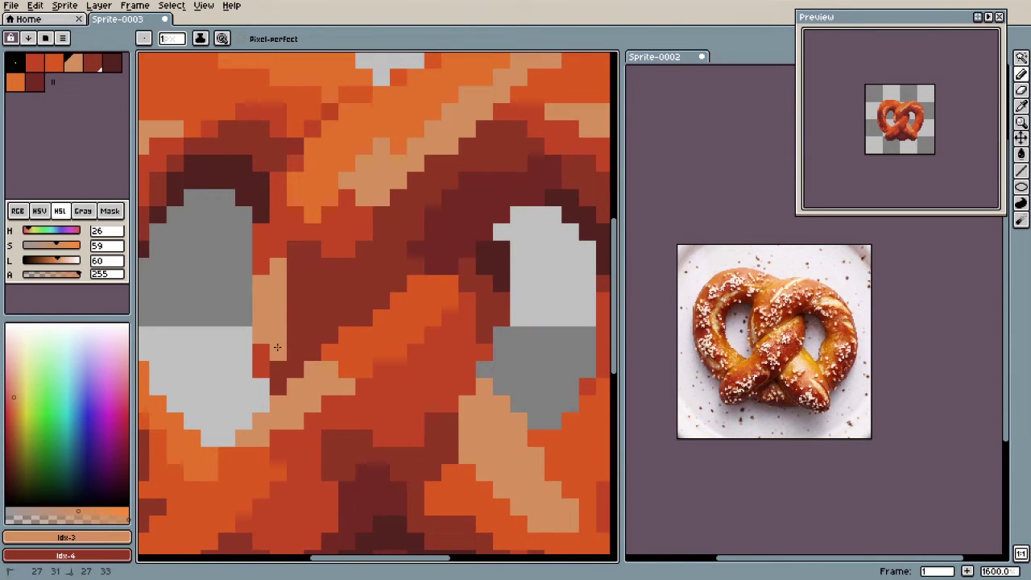
Step: Reshape the highlight beside the left hole with a red outer edge and light orange pixels, undoing the last stroke
{"action": "scroll", "coordinate": [297, 345], "scroll_direction": "down", "scroll_amount": 5}
{"action": "scroll", "coordinate": [286, 337], "scroll_direction": "up", "scroll_amount": 5}
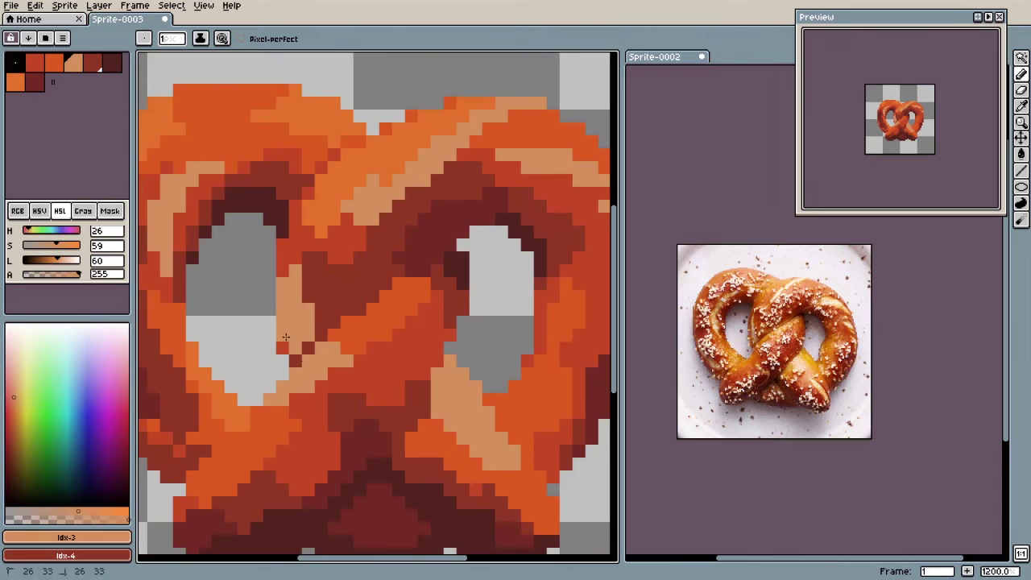
{"action": "left_click", "coordinate": [282, 332], "text": "alt"}
{"action": "left_click", "coordinate": [295, 343]}
{"action": "left_click", "coordinate": [324, 328], "text": "alt"}
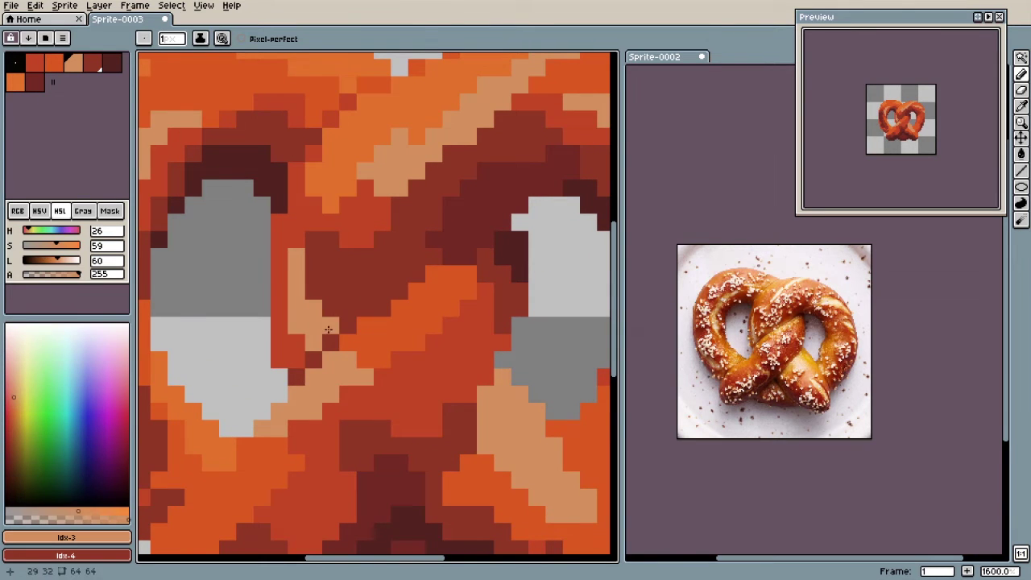
{"action": "scroll", "coordinate": [308, 352], "scroll_direction": "down", "scroll_amount": 3}
{"action": "scroll", "coordinate": [310, 354], "scroll_direction": "up", "scroll_amount": 3}
{"action": "scroll", "coordinate": [318, 322], "scroll_direction": "down", "scroll_amount": 5}
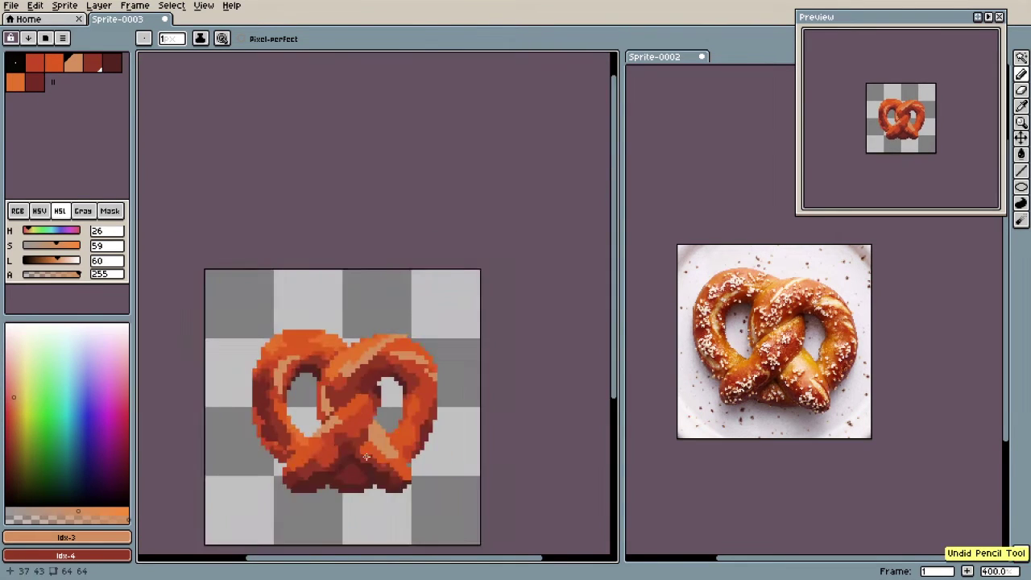
Step: Thin the lower edge of the right loop's diagonal highlight with red pixels
{"action": "scroll", "coordinate": [355, 448], "scroll_direction": "up", "scroll_amount": 2}
{"action": "scroll", "coordinate": [393, 411], "scroll_direction": "up", "scroll_amount": 2}
{"action": "left_click", "coordinate": [312, 287], "text": "alt"}
{"action": "scroll", "coordinate": [308, 286], "scroll_direction": "up", "scroll_amount": 1}
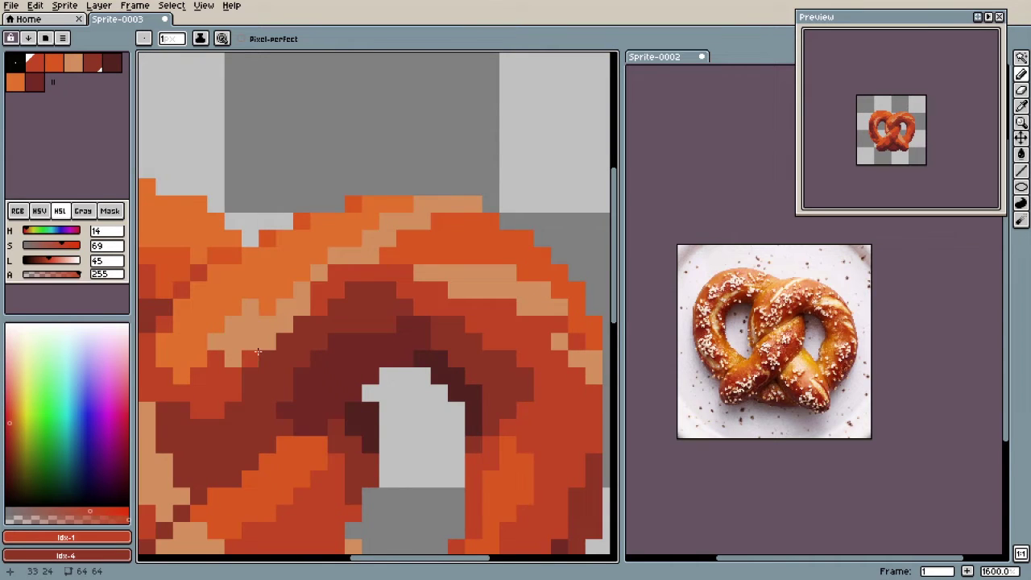
{"action": "scroll", "coordinate": [262, 341], "scroll_direction": "up", "scroll_amount": 1}
{"action": "scroll", "coordinate": [290, 351], "scroll_direction": "down", "scroll_amount": 6}
{"action": "scroll", "coordinate": [286, 350], "scroll_direction": "up", "scroll_amount": 5}
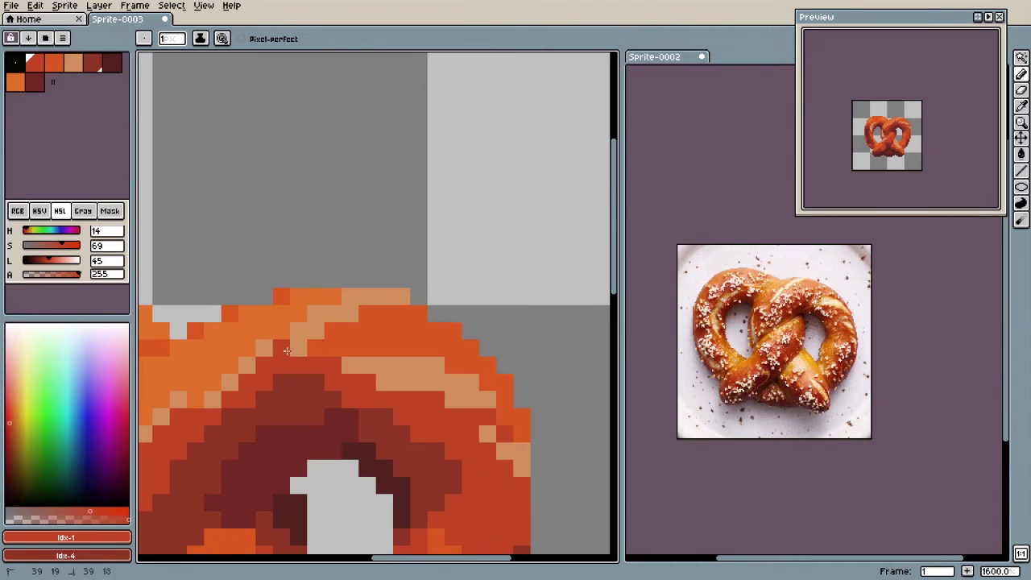
Step: Undo the last pencil stroke and recolour the right loop's upper outer rim with red pixels
{"action": "key", "text": "ctrl+z"}
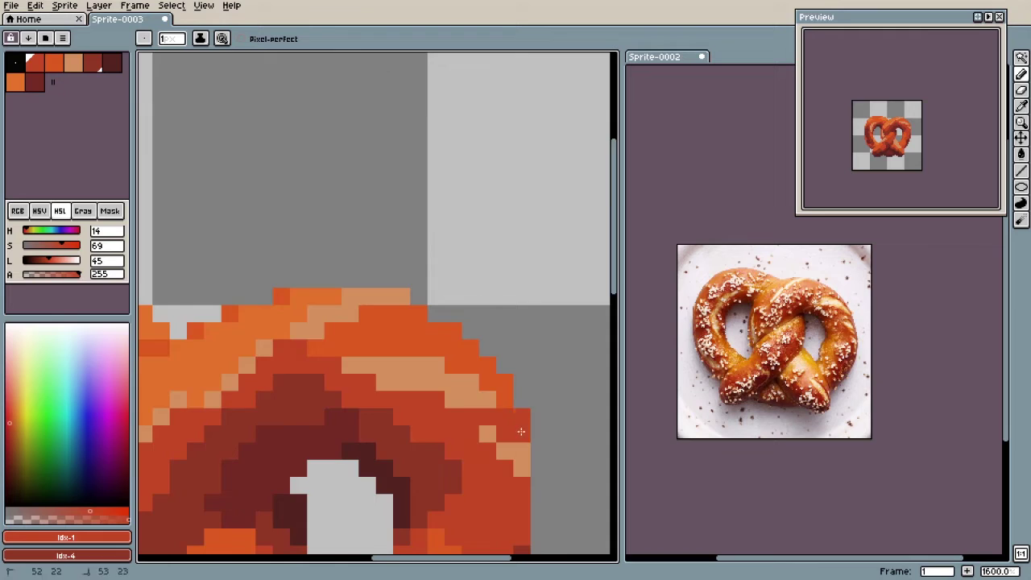
{"action": "scroll", "coordinate": [520, 432], "scroll_direction": "down", "scroll_amount": 2}
{"action": "scroll", "coordinate": [469, 357], "scroll_direction": "up", "scroll_amount": 1}
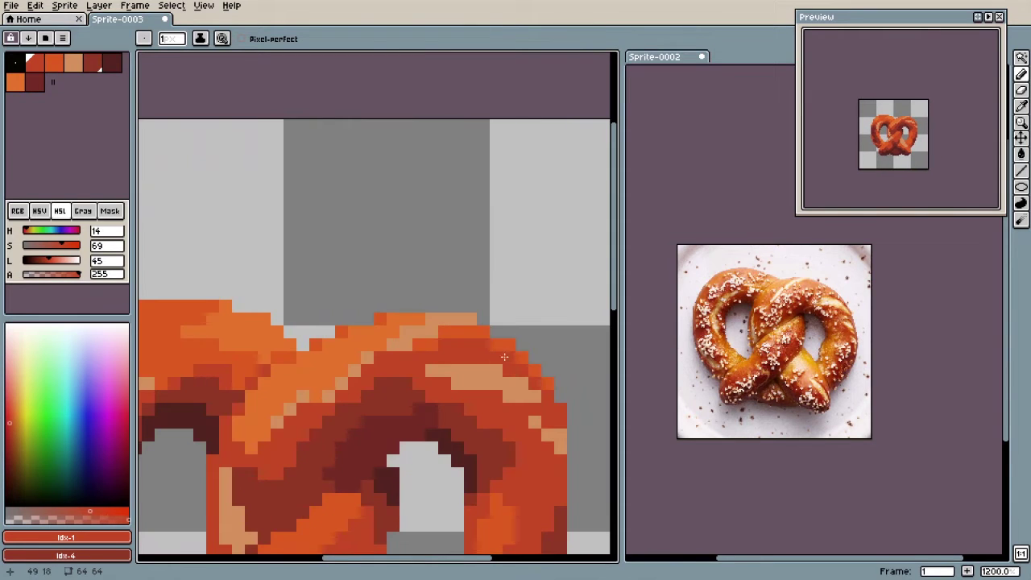
{"action": "scroll", "coordinate": [504, 357], "scroll_direction": "down", "scroll_amount": 5}
{"action": "scroll", "coordinate": [420, 389], "scroll_direction": "up", "scroll_amount": 5}
Step: Deepen the left loop's outer shadow with maroon and bucket-fill its red outer edge with the sampled brown
{"action": "left_click", "coordinate": [420, 389], "text": "alt"}
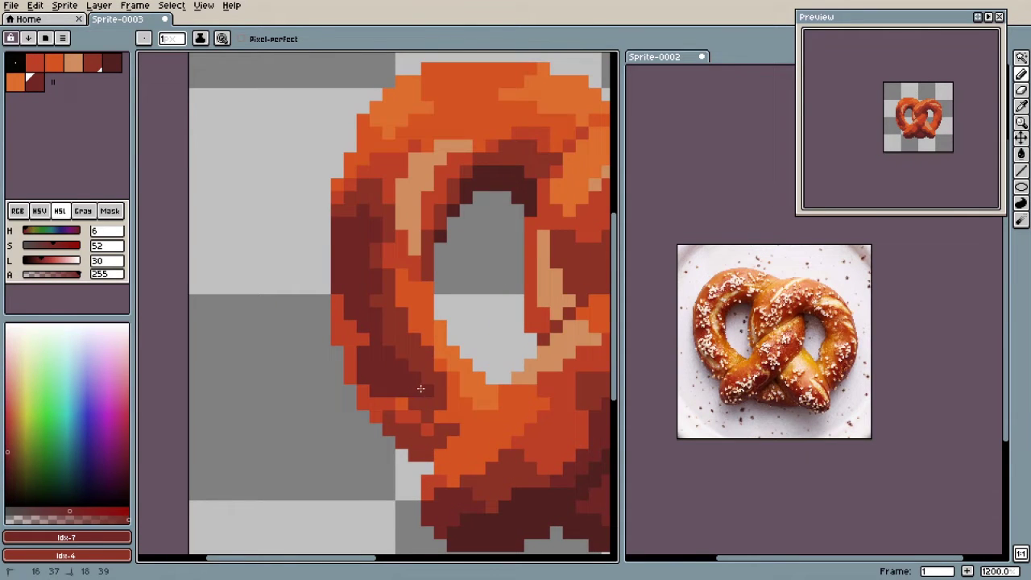
{"action": "left_click", "coordinate": [414, 350], "text": "alt"}
{"action": "key", "text": "g"}
{"action": "left_click", "coordinate": [369, 404]}
{"action": "scroll", "coordinate": [371, 404], "scroll_direction": "down", "scroll_amount": 6}
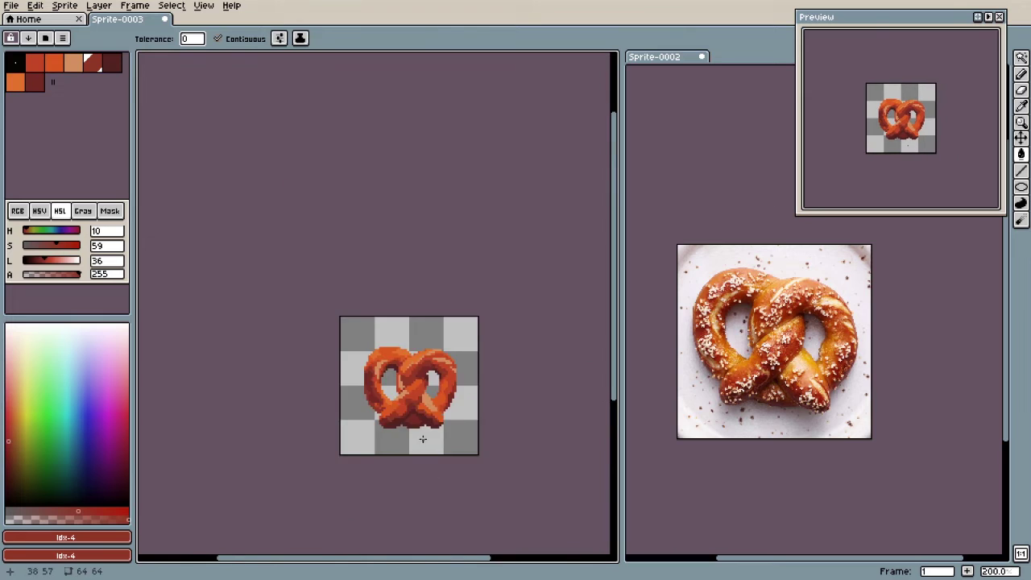
{"action": "scroll", "coordinate": [376, 398], "scroll_direction": "up", "scroll_amount": 6}
{"action": "key", "text": "w"}
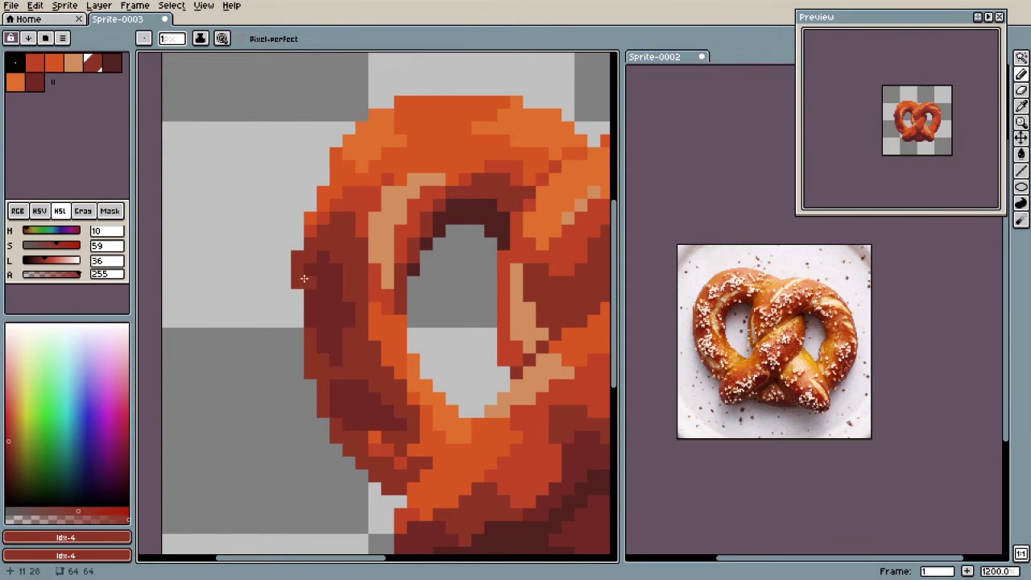
{"action": "scroll", "coordinate": [303, 279], "scroll_direction": "down", "scroll_amount": 5}
{"action": "scroll", "coordinate": [265, 332], "scroll_direction": "up", "scroll_amount": 5}
Step: Extend the maroon shadow to the left loop's outer edge, undoing the last brown pencil stroke near its lower end
{"action": "left_click", "coordinate": [265, 331], "text": "alt"}
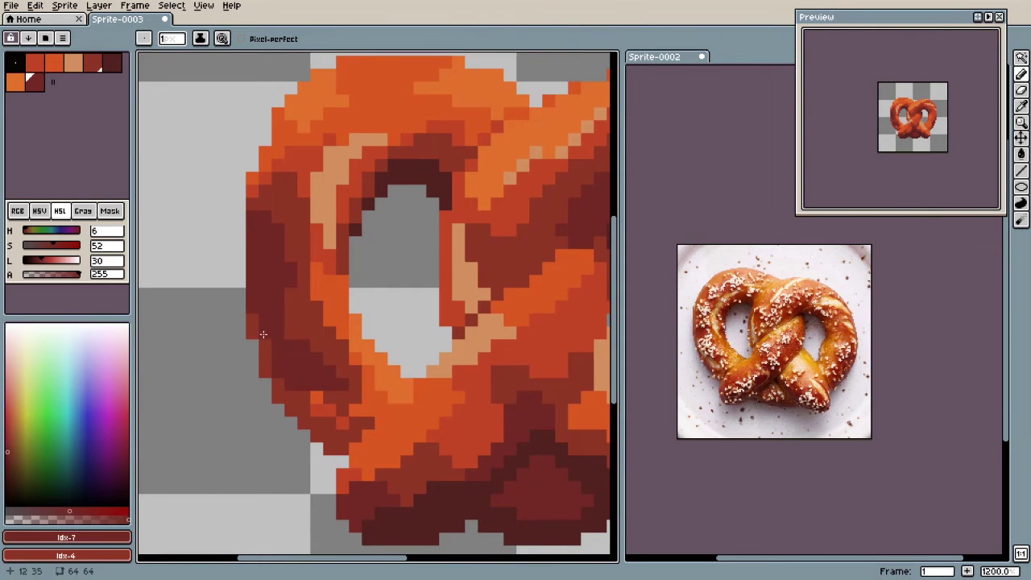
{"action": "scroll", "coordinate": [263, 334], "scroll_direction": "down", "scroll_amount": 3}
{"action": "scroll", "coordinate": [268, 340], "scroll_direction": "up", "scroll_amount": 2}
{"action": "left_click", "coordinate": [271, 342], "text": "alt"}
{"action": "scroll", "coordinate": [271, 343], "scroll_direction": "down", "scroll_amount": 2}
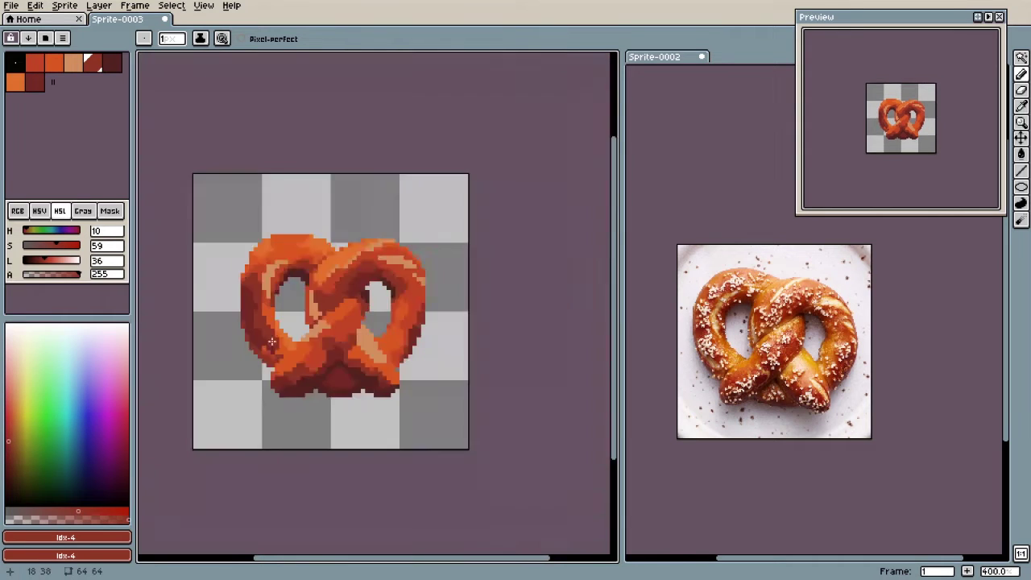
{"action": "scroll", "coordinate": [272, 342], "scroll_direction": "up", "scroll_amount": 4}
{"action": "scroll", "coordinate": [233, 272], "scroll_direction": "down", "scroll_amount": 7}
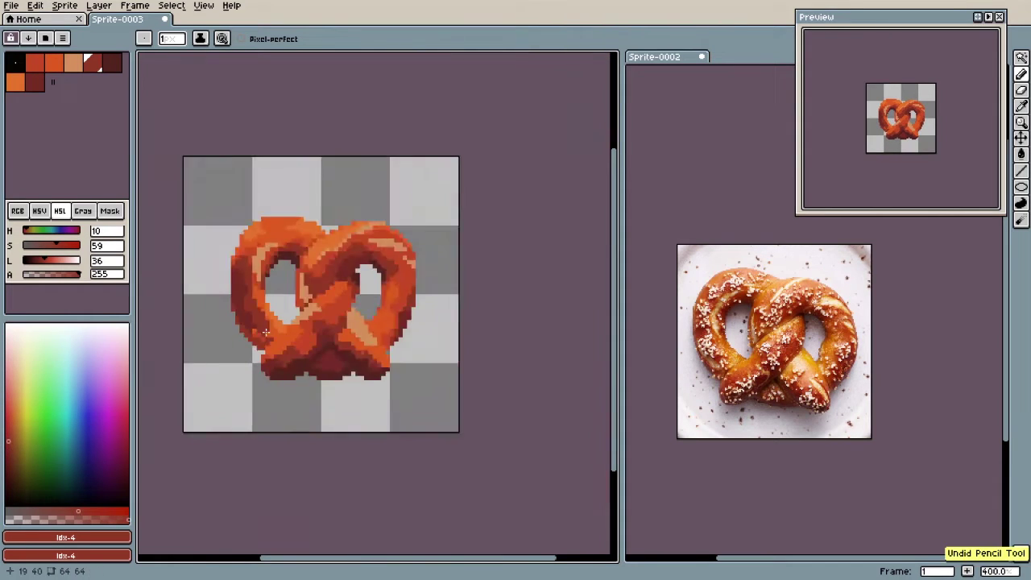
Step: Draw a maroon shadow along the crossing strand's upper edge beside the left hole, using brown for touch-ups
{"action": "scroll", "coordinate": [292, 355], "scroll_direction": "up", "scroll_amount": 7}
{"action": "left_click", "coordinate": [292, 354], "text": "alt"}
{"action": "scroll", "coordinate": [292, 355], "scroll_direction": "down", "scroll_amount": 7}
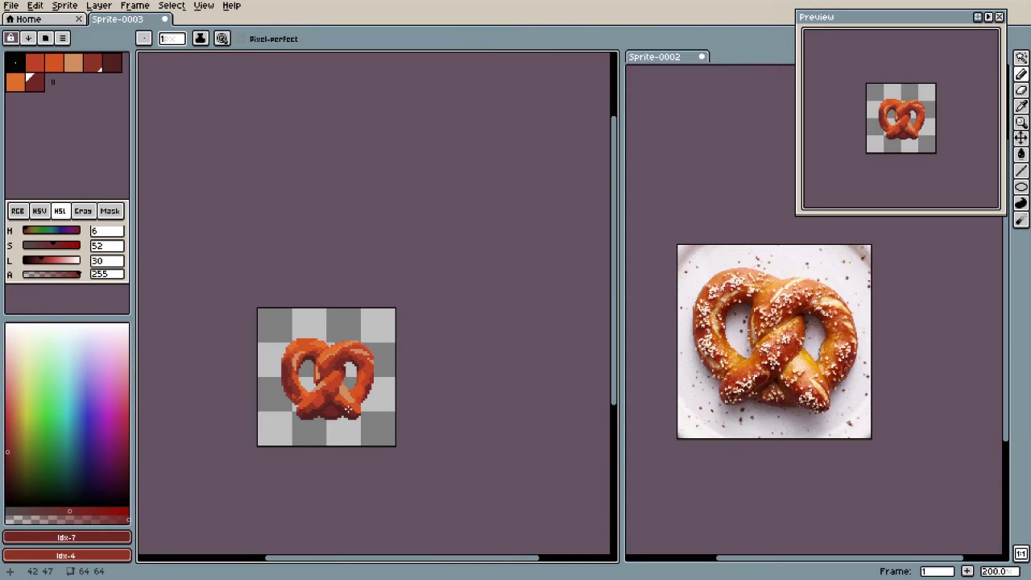
{"action": "scroll", "coordinate": [385, 447], "scroll_direction": "up", "scroll_amount": 7}
{"action": "left_click", "coordinate": [302, 350], "text": "alt"}
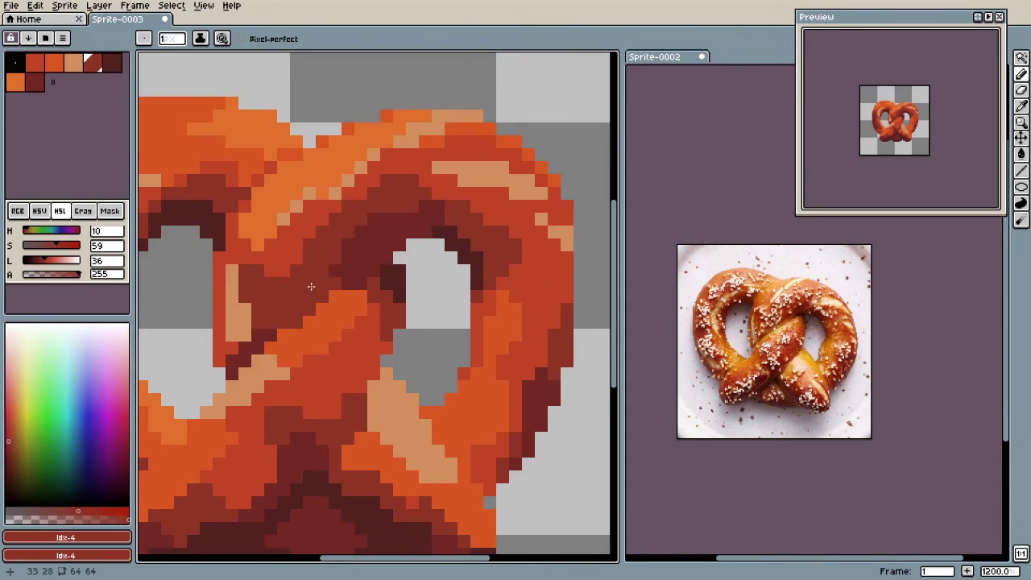
{"action": "scroll", "coordinate": [326, 303], "scroll_direction": "down", "scroll_amount": 7}
{"action": "scroll", "coordinate": [363, 332], "scroll_direction": "up", "scroll_amount": 7}
Step: Fill in the right hole's lower-left edge with red pixels and undo the last eraser touch-up
{"action": "left_click", "coordinate": [403, 291], "text": "alt"}
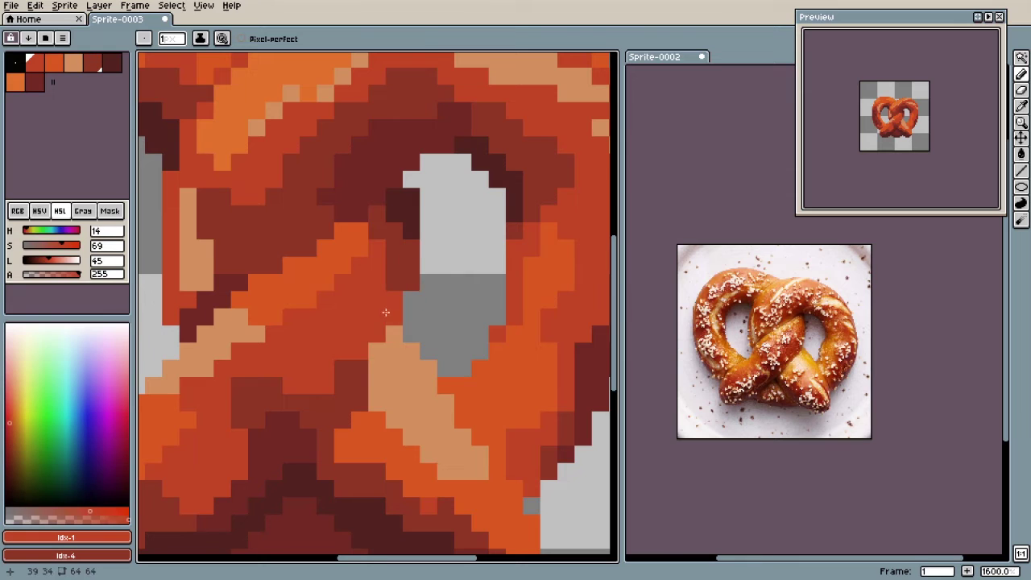
{"action": "scroll", "coordinate": [373, 350], "scroll_direction": "down", "scroll_amount": 7}
{"action": "scroll", "coordinate": [369, 338], "scroll_direction": "up", "scroll_amount": 6}
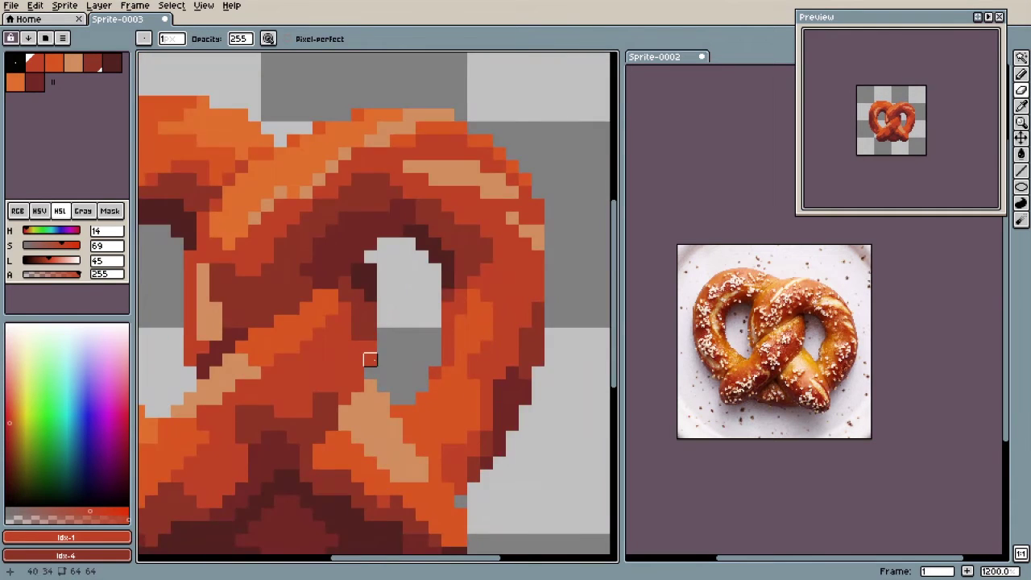
{"action": "scroll", "coordinate": [401, 393], "scroll_direction": "down", "scroll_amount": 6}
{"action": "key", "text": "ctrl+z"}
{"action": "scroll", "coordinate": [410, 379], "scroll_direction": "up", "scroll_amount": 6}
Step: Try dark brown pixels and an eraser touch-up around the right hole's top edge, undoing the pencil strokes
{"action": "left_click", "coordinate": [417, 349], "text": "alt"}
{"action": "key", "text": "b"}
{"action": "scroll", "coordinate": [443, 352], "scroll_direction": "down", "scroll_amount": 6}
{"action": "scroll", "coordinate": [449, 359], "scroll_direction": "up", "scroll_amount": 6}
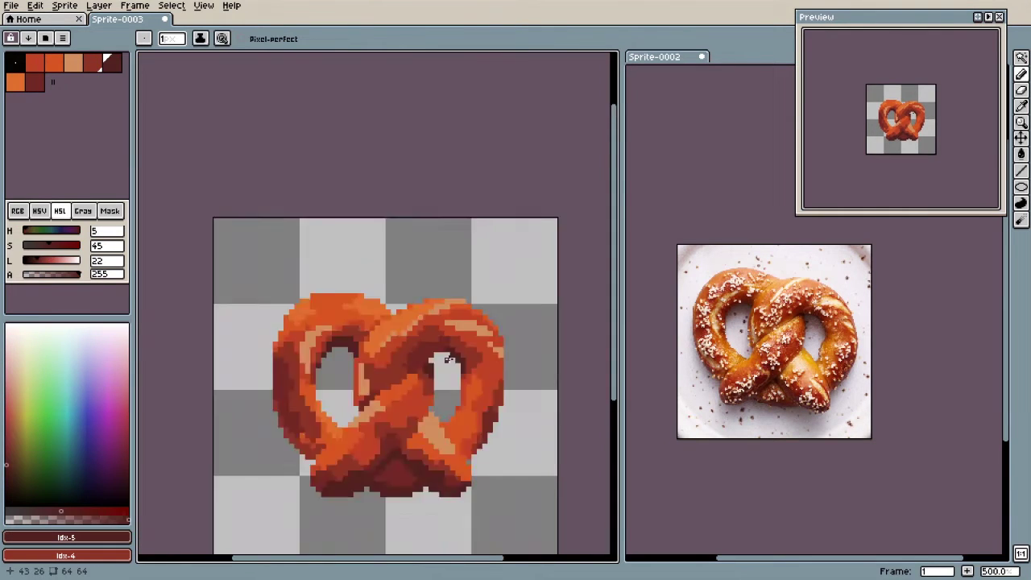
{"action": "left_click", "coordinate": [405, 350], "text": "alt"}
{"action": "left_click", "coordinate": [408, 396], "text": "alt"}
{"action": "scroll", "coordinate": [430, 405], "scroll_direction": "down", "scroll_amount": 5}
{"action": "key", "text": "ctrl+z"}
{"action": "scroll", "coordinate": [436, 398], "scroll_direction": "up", "scroll_amount": 7}
{"action": "key", "text": "e"}
{"action": "left_click", "coordinate": [356, 386]}
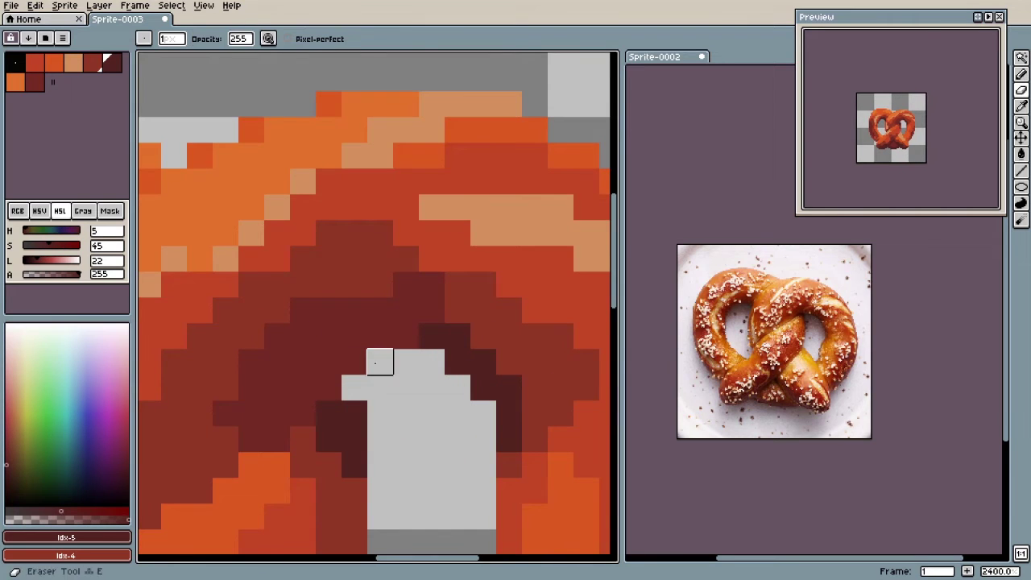
{"action": "scroll", "coordinate": [379, 387], "scroll_direction": "down", "scroll_amount": 4}
{"action": "scroll", "coordinate": [391, 405], "scroll_direction": "down", "scroll_amount": 3}
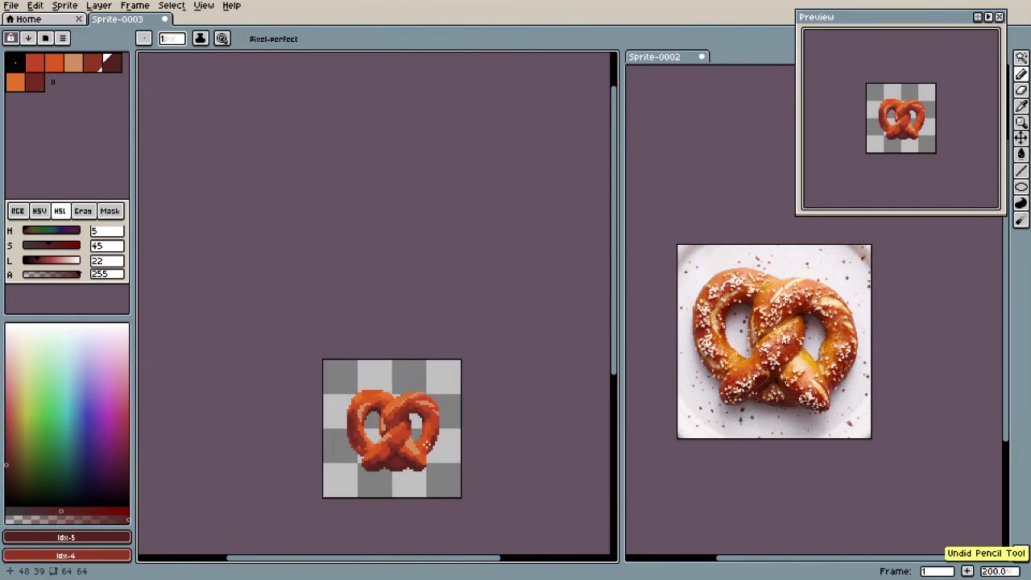
Step: Narrow the right hole by filling its top row and upper-left edge with maroon and dark brown
{"action": "scroll", "coordinate": [390, 405], "scroll_direction": "up", "scroll_amount": 8}
{"action": "scroll", "coordinate": [402, 346], "scroll_direction": "down", "scroll_amount": 6}
{"action": "scroll", "coordinate": [416, 288], "scroll_direction": "up", "scroll_amount": 4}
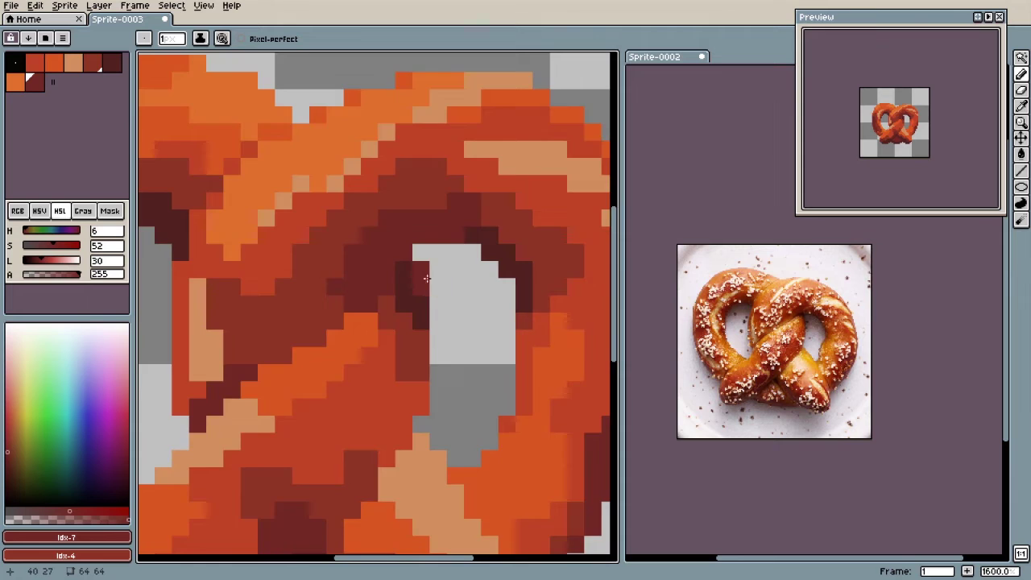
{"action": "scroll", "coordinate": [426, 278], "scroll_direction": "down", "scroll_amount": 7}
{"action": "scroll", "coordinate": [373, 291], "scroll_direction": "up", "scroll_amount": 6}
Step: Touch up the crossing strand's upper end with brown and draw a light orange highlight along its upper edge
{"action": "left_click", "coordinate": [373, 291], "text": "alt"}
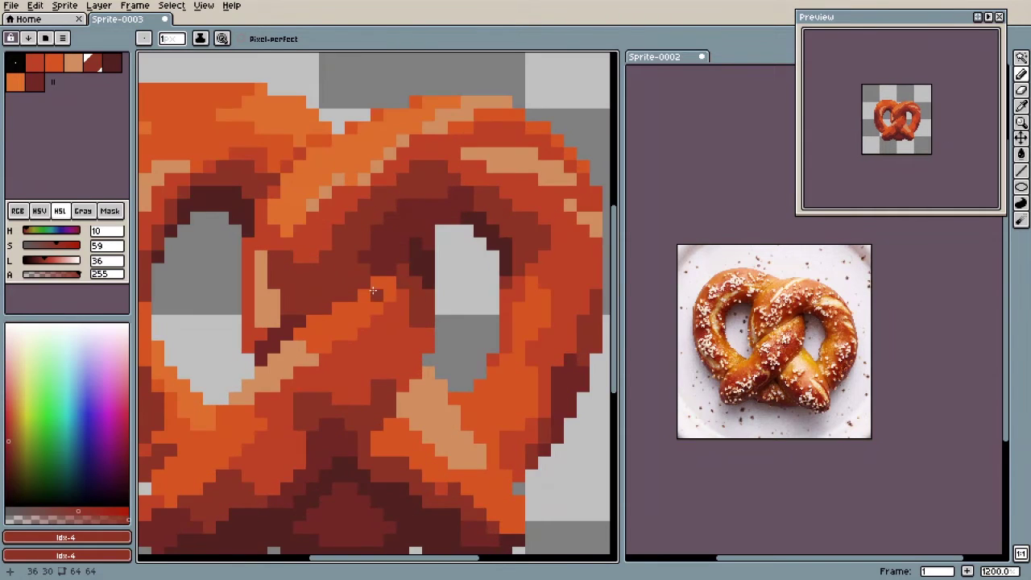
{"action": "scroll", "coordinate": [373, 290], "scroll_direction": "up", "scroll_amount": 2}
{"action": "scroll", "coordinate": [387, 294], "scroll_direction": "down", "scroll_amount": 1}
{"action": "left_click", "coordinate": [282, 377], "text": "alt"}
{"action": "left_click_drag", "start_coordinate": [332, 303], "coordinate": [399, 282]}
{"action": "scroll", "coordinate": [462, 344], "scroll_direction": "down", "scroll_amount": 5}
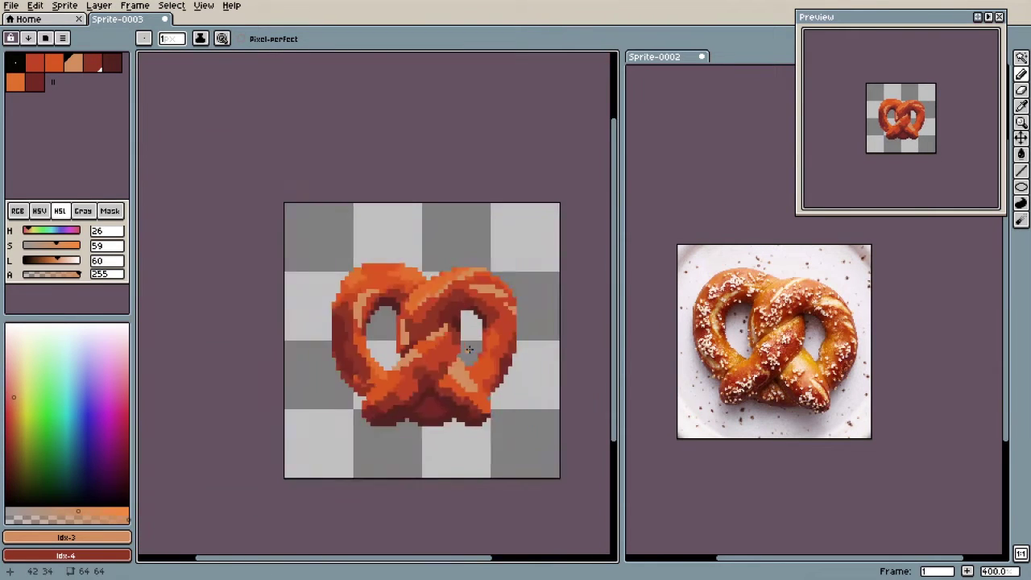
{"action": "scroll", "coordinate": [453, 348], "scroll_direction": "up", "scroll_amount": 6}
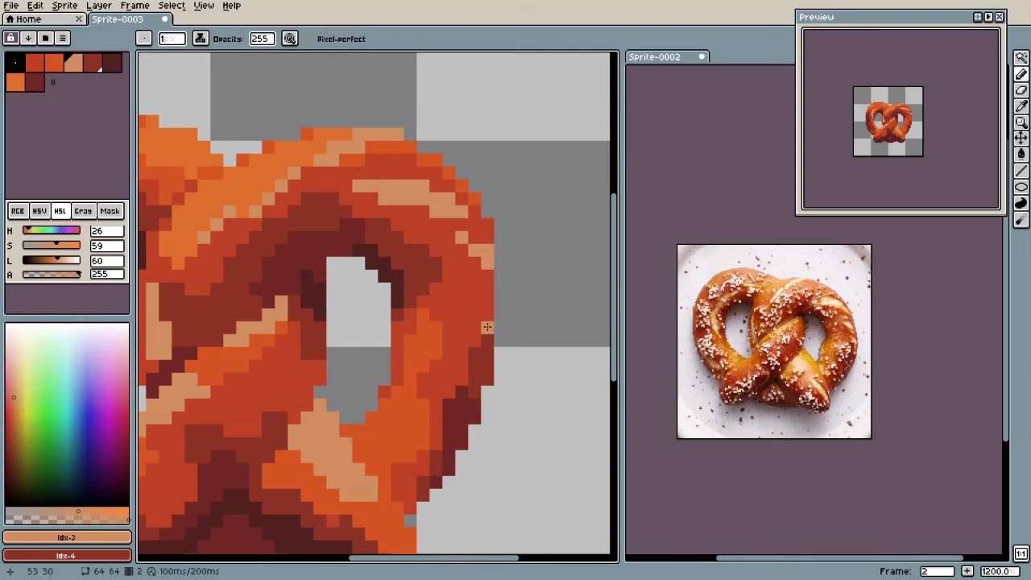
Step: Add a small light orange highlight on the right loop's outer right edge, below the existing one
{"action": "scroll", "coordinate": [473, 306], "scroll_direction": "down", "scroll_amount": 4}
{"action": "scroll", "coordinate": [499, 338], "scroll_direction": "up", "scroll_amount": 4}
{"action": "scroll", "coordinate": [361, 428], "scroll_direction": "down", "scroll_amount": 2}
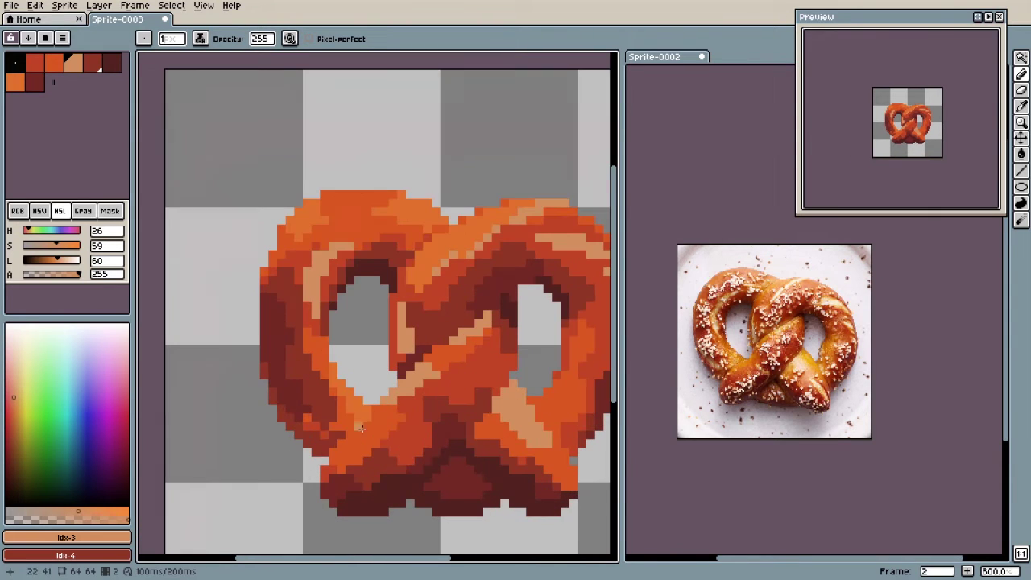
Step: Extend the light orange highlight on the upper crossing strand down toward its lower-left end
{"action": "scroll", "coordinate": [314, 357], "scroll_direction": "up", "scroll_amount": 3}
{"action": "scroll", "coordinate": [354, 330], "scroll_direction": "down", "scroll_amount": 5}
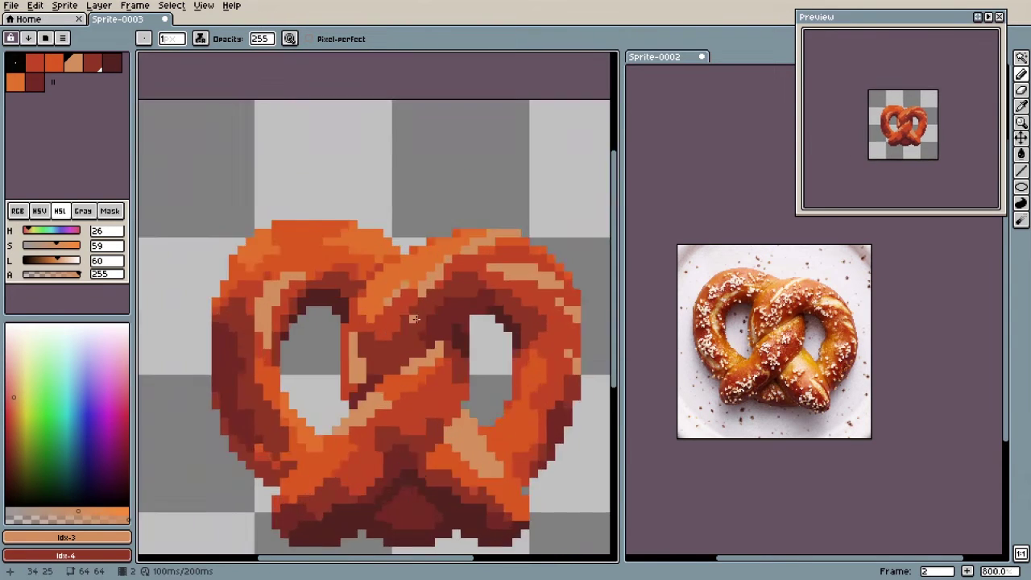
{"action": "scroll", "coordinate": [395, 299], "scroll_direction": "up", "scroll_amount": 3}
{"action": "scroll", "coordinate": [395, 300], "scroll_direction": "down", "scroll_amount": 4}
{"action": "scroll", "coordinate": [467, 346], "scroll_direction": "up", "scroll_amount": 1}
Step: Widen the light orange highlight on the lower-right strand toward its lower-left side
{"action": "scroll", "coordinate": [451, 363], "scroll_direction": "up", "scroll_amount": 3}
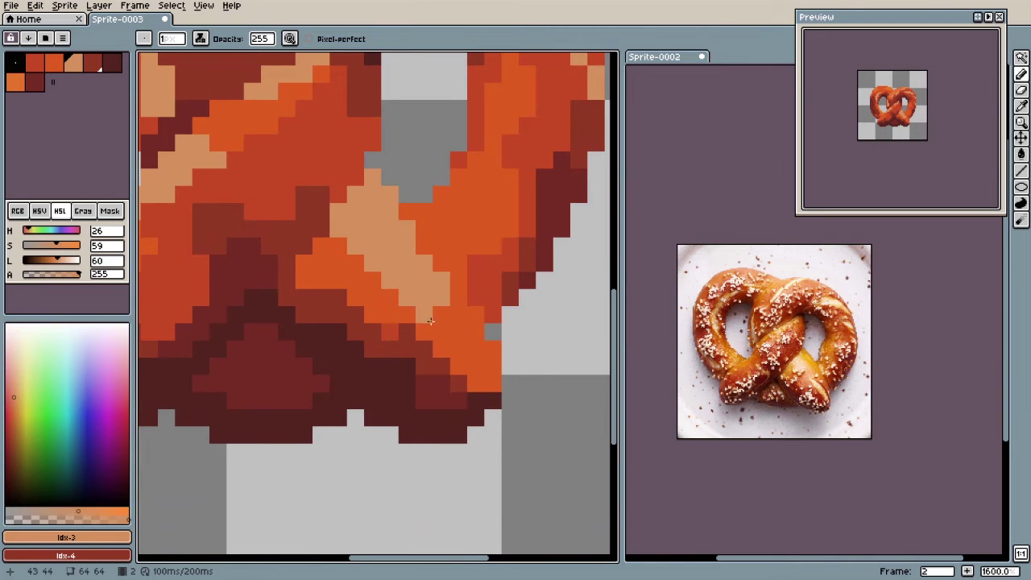
{"action": "scroll", "coordinate": [405, 290], "scroll_direction": "down", "scroll_amount": 4}
{"action": "scroll", "coordinate": [409, 288], "scroll_direction": "up", "scroll_amount": 4}
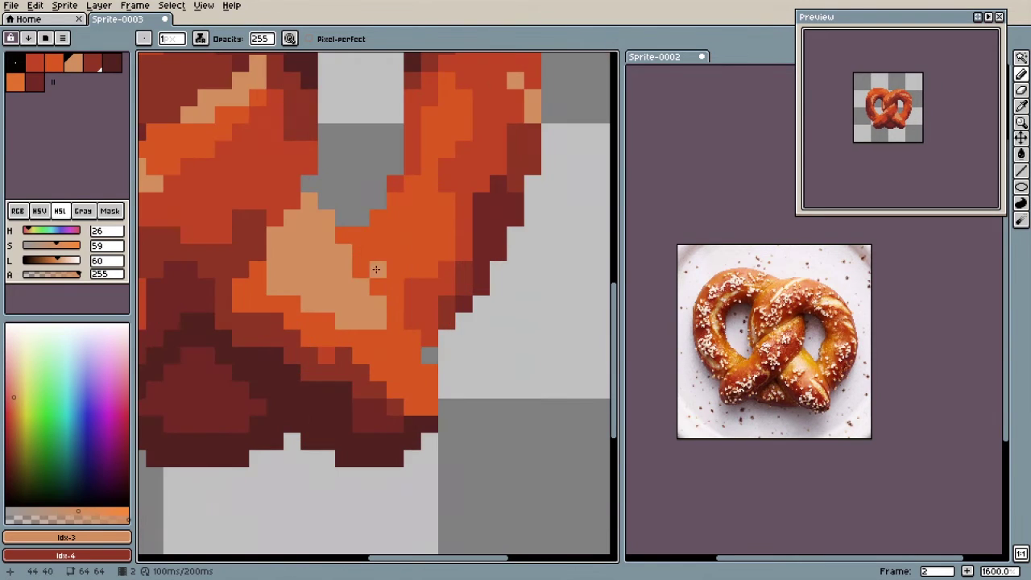
Step: Separate the lower-right strand's highlight from the right loop with a diagonal line of red pixels
{"action": "scroll", "coordinate": [391, 265], "scroll_direction": "up", "scroll_amount": 1}
{"action": "left_click", "coordinate": [426, 302], "text": "alt"}
{"action": "left_click", "coordinate": [334, 209]}
{"action": "scroll", "coordinate": [448, 349], "scroll_direction": "down", "scroll_amount": 4}
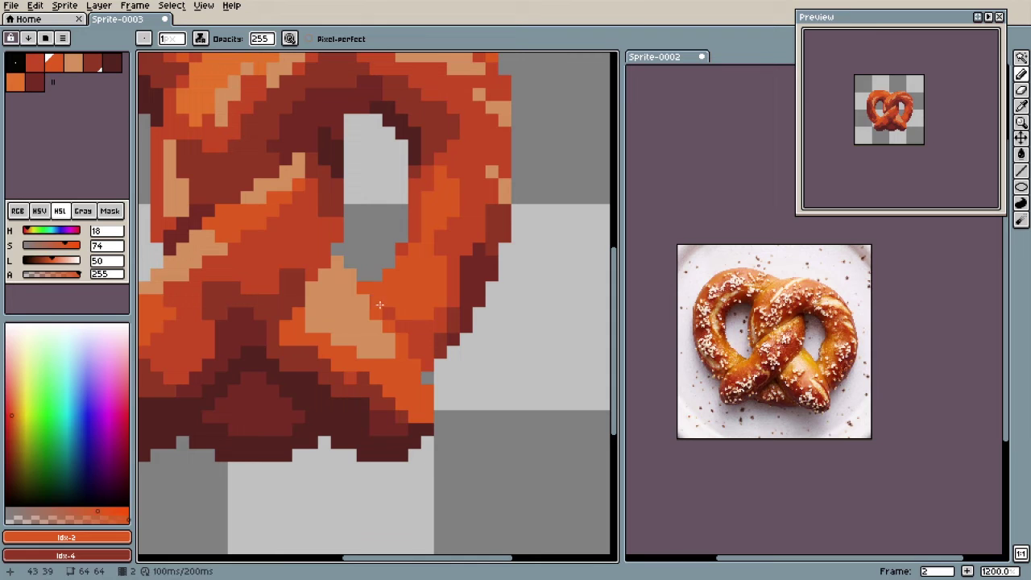
{"action": "scroll", "coordinate": [471, 338], "scroll_direction": "down", "scroll_amount": 5}
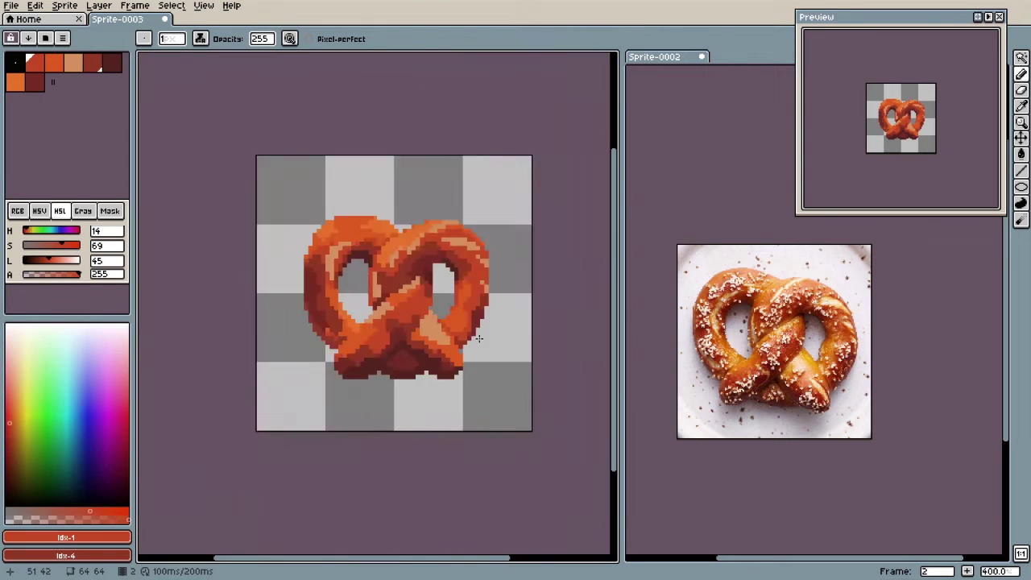
{"action": "scroll", "coordinate": [488, 349], "scroll_direction": "down", "scroll_amount": 2}
{"action": "scroll", "coordinate": [476, 346], "scroll_direction": "up", "scroll_amount": 7}
Step: Shade the lower end of the right loop with brown and maroon pixels
{"action": "left_click", "coordinate": [468, 312], "text": "alt"}
{"action": "scroll", "coordinate": [475, 326], "scroll_direction": "down", "scroll_amount": 1}
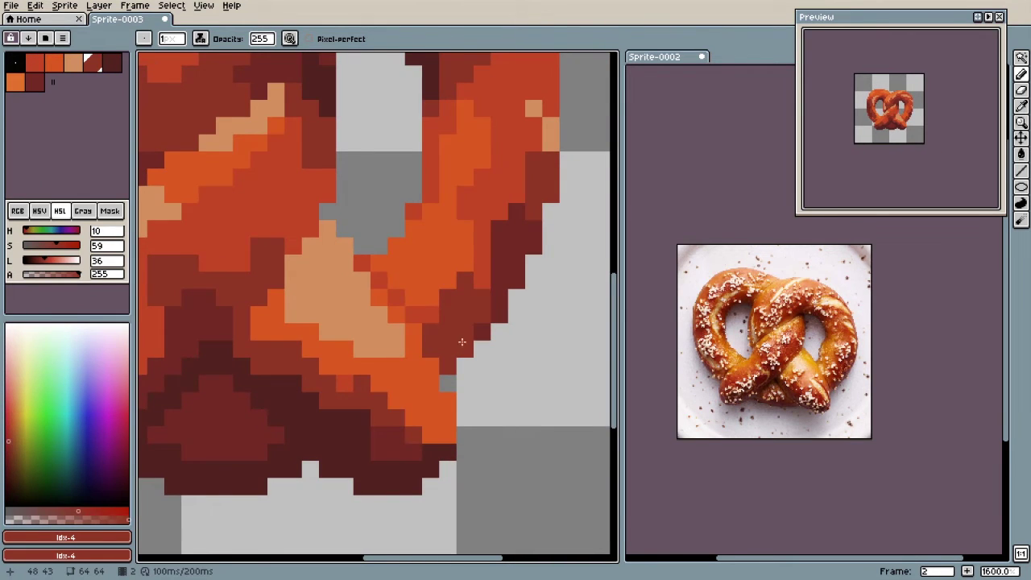
{"action": "left_click", "coordinate": [466, 335], "text": "alt"}
{"action": "scroll", "coordinate": [466, 335], "scroll_direction": "down", "scroll_amount": 5}
{"action": "scroll", "coordinate": [467, 335], "scroll_direction": "up", "scroll_amount": 5}
{"action": "scroll", "coordinate": [451, 312], "scroll_direction": "up", "scroll_amount": 2}
Step: Rework the right loop's inner band with red pixels and widen its orange area toward the outer edge
{"action": "left_click", "coordinate": [465, 314], "text": "alt"}
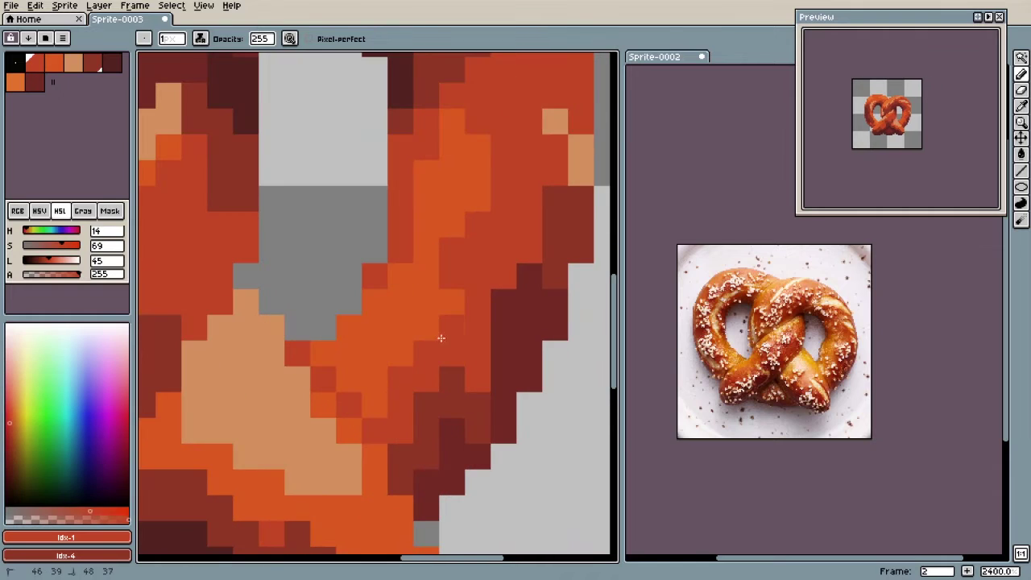
{"action": "scroll", "coordinate": [464, 297], "scroll_direction": "down", "scroll_amount": 1}
{"action": "scroll", "coordinate": [470, 242], "scroll_direction": "up", "scroll_amount": 1}
{"action": "left_click", "coordinate": [470, 242], "text": "alt"}
{"action": "mouse_move", "coordinate": [477, 301]}
{"action": "left_mouse_down"}
{"action": "mouse_move", "coordinate": [512, 264]}
{"action": "mouse_move", "coordinate": [511, 320]}
{"action": "left_mouse_up"}
{"action": "scroll", "coordinate": [492, 379], "scroll_direction": "down", "scroll_amount": 1}
{"action": "scroll", "coordinate": [510, 319], "scroll_direction": "down", "scroll_amount": 6}
{"action": "scroll", "coordinate": [509, 308], "scroll_direction": "up", "scroll_amount": 6}
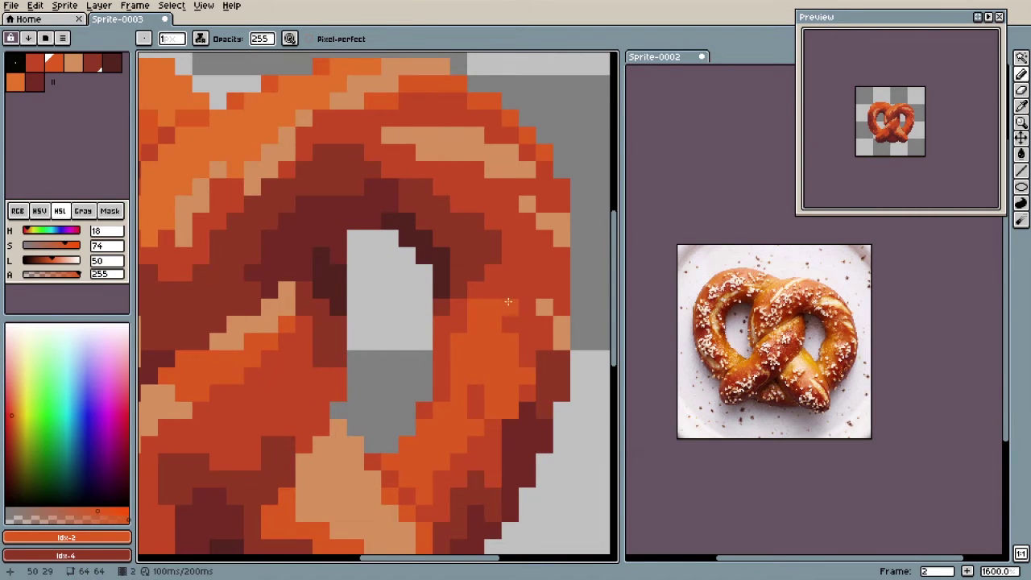
Step: Extend the brown shadow from above the right hole across to the right loop's outer edge
{"action": "left_click", "coordinate": [549, 362], "text": "alt"}
{"action": "scroll", "coordinate": [551, 306], "scroll_direction": "down", "scroll_amount": 3}
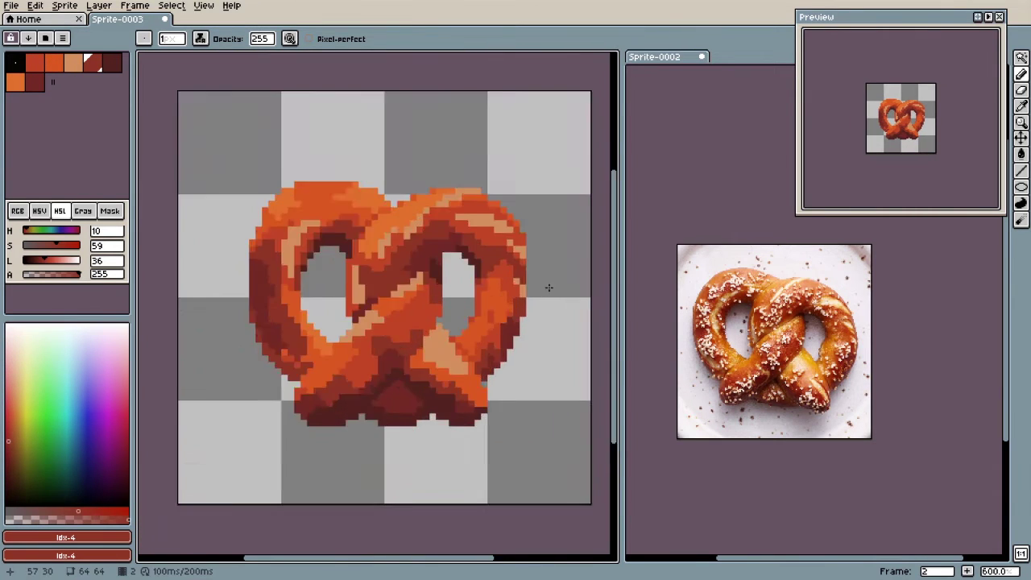
{"action": "scroll", "coordinate": [545, 285], "scroll_direction": "up", "scroll_amount": 1}
{"action": "scroll", "coordinate": [556, 301], "scroll_direction": "down", "scroll_amount": 4}
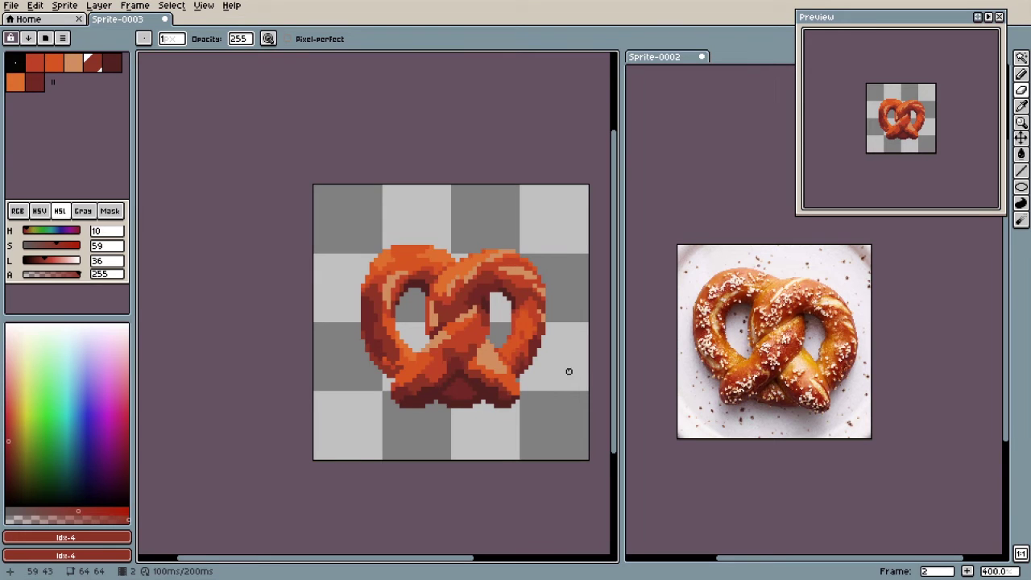
{"action": "scroll", "coordinate": [576, 371], "scroll_direction": "down", "scroll_amount": 2}
{"action": "scroll", "coordinate": [536, 350], "scroll_direction": "up", "scroll_amount": 5}
{"action": "scroll", "coordinate": [524, 322], "scroll_direction": "up", "scroll_amount": 3}
Step: Narrow the right loop's orange band with red pixels and select brown for further shading
{"action": "left_click", "coordinate": [518, 294], "text": "alt"}
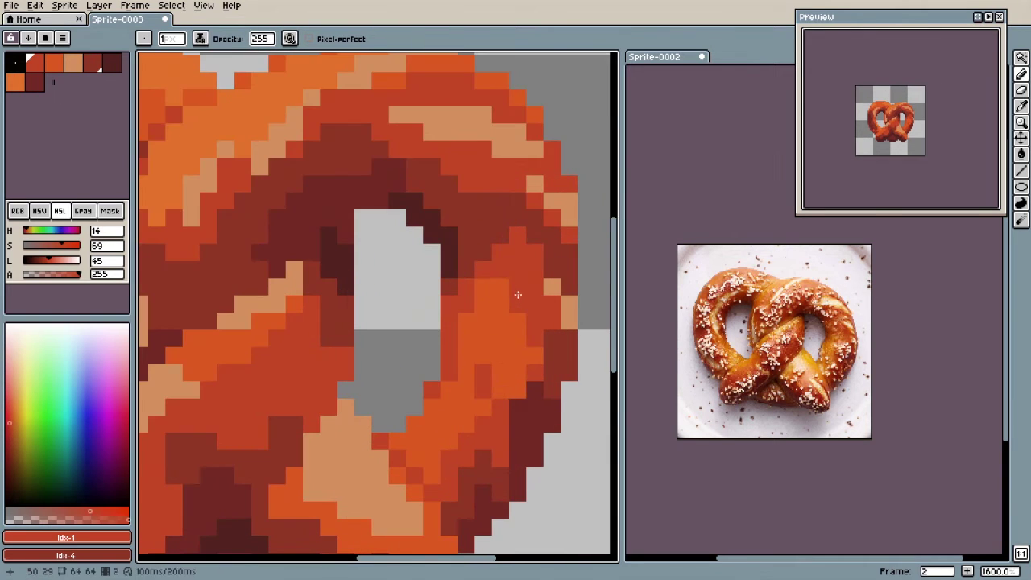
{"action": "scroll", "coordinate": [483, 389], "scroll_direction": "down", "scroll_amount": 4}
{"action": "scroll", "coordinate": [491, 385], "scroll_direction": "down", "scroll_amount": 1}
{"action": "scroll", "coordinate": [499, 380], "scroll_direction": "up", "scroll_amount": 2}
{"action": "scroll", "coordinate": [507, 377], "scroll_direction": "up", "scroll_amount": 5}
{"action": "left_click", "coordinate": [513, 375], "text": "alt"}
{"action": "scroll", "coordinate": [513, 375], "scroll_direction": "down", "scroll_amount": 6}
{"action": "scroll", "coordinate": [519, 395], "scroll_direction": "up", "scroll_amount": 3}
{"action": "scroll", "coordinate": [482, 392], "scroll_direction": "down", "scroll_amount": 2}
{"action": "scroll", "coordinate": [482, 392], "scroll_direction": "down", "scroll_amount": 1}
{"action": "scroll", "coordinate": [451, 371], "scroll_direction": "up", "scroll_amount": 6}
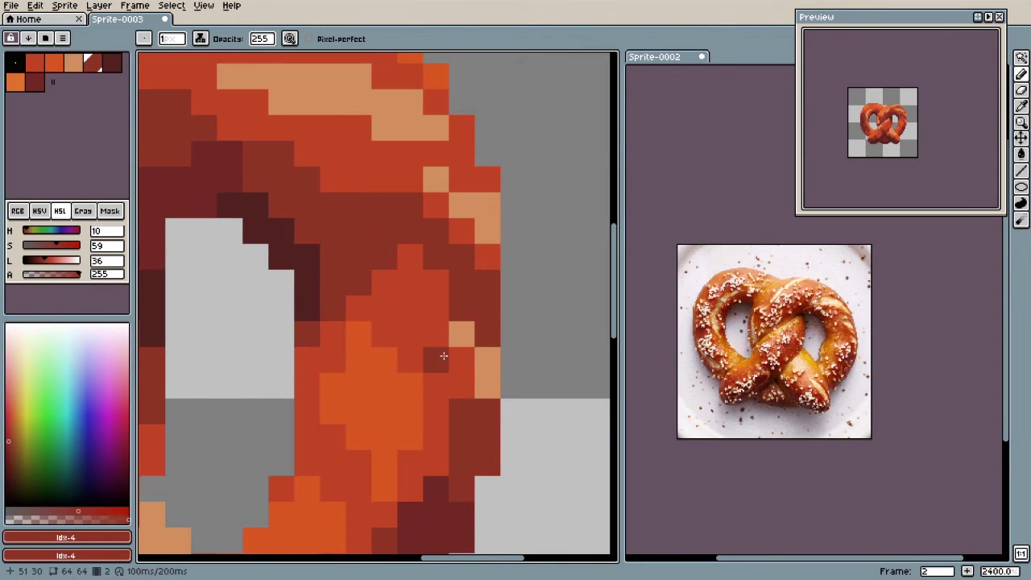
Step: Try a brown touch-up in the red area of the right loop and undo it
{"action": "left_click", "coordinate": [394, 307]}
{"action": "scroll", "coordinate": [446, 360], "scroll_direction": "down", "scroll_amount": 7}
{"action": "key", "text": "ctrl+z"}
{"action": "scroll", "coordinate": [468, 384], "scroll_direction": "up", "scroll_amount": 1}
{"action": "scroll", "coordinate": [468, 384], "scroll_direction": "down", "scroll_amount": 2}
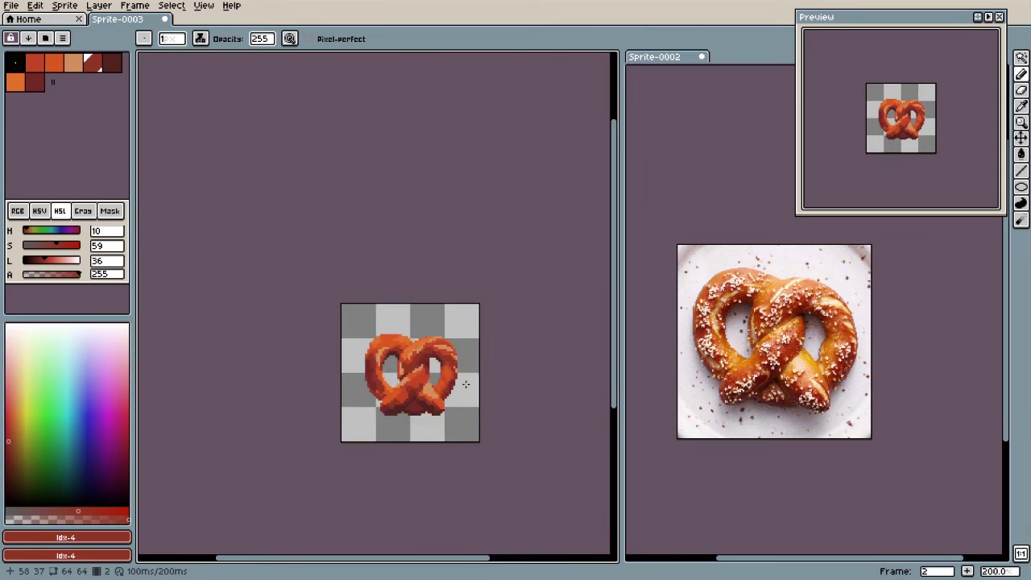
Step: Touch up the crossing strands with red and lighten the middle of the dark triangle between the crossed ends with brown
{"action": "scroll", "coordinate": [454, 367], "scroll_direction": "up", "scroll_amount": 6}
{"action": "left_click", "coordinate": [415, 345], "text": "alt"}
{"action": "scroll", "coordinate": [409, 338], "scroll_direction": "down", "scroll_amount": 5}
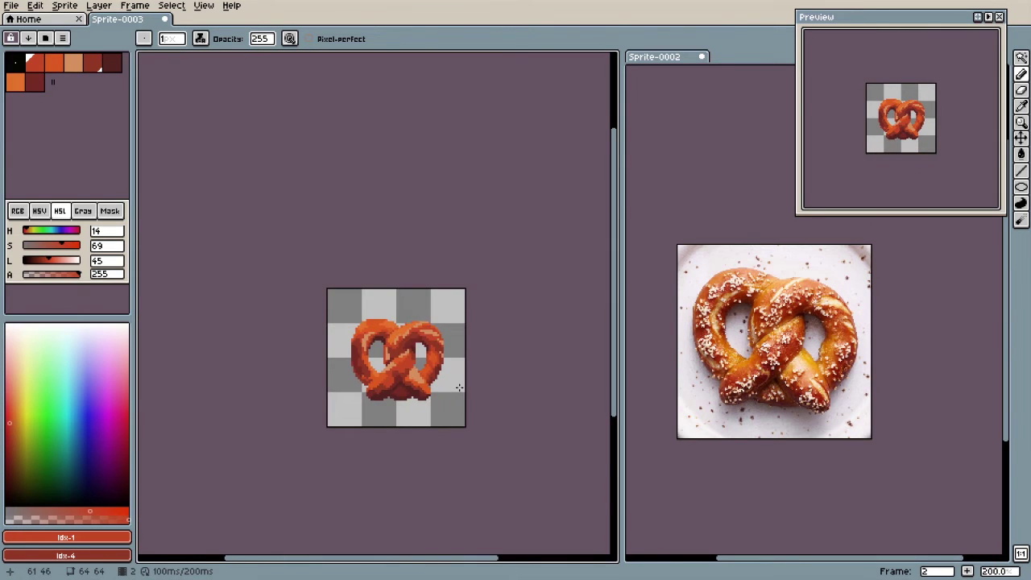
{"action": "scroll", "coordinate": [369, 399], "scroll_direction": "up", "scroll_amount": 4}
{"action": "scroll", "coordinate": [437, 329], "scroll_direction": "up", "scroll_amount": 2}
{"action": "left_click", "coordinate": [351, 329], "text": "alt"}
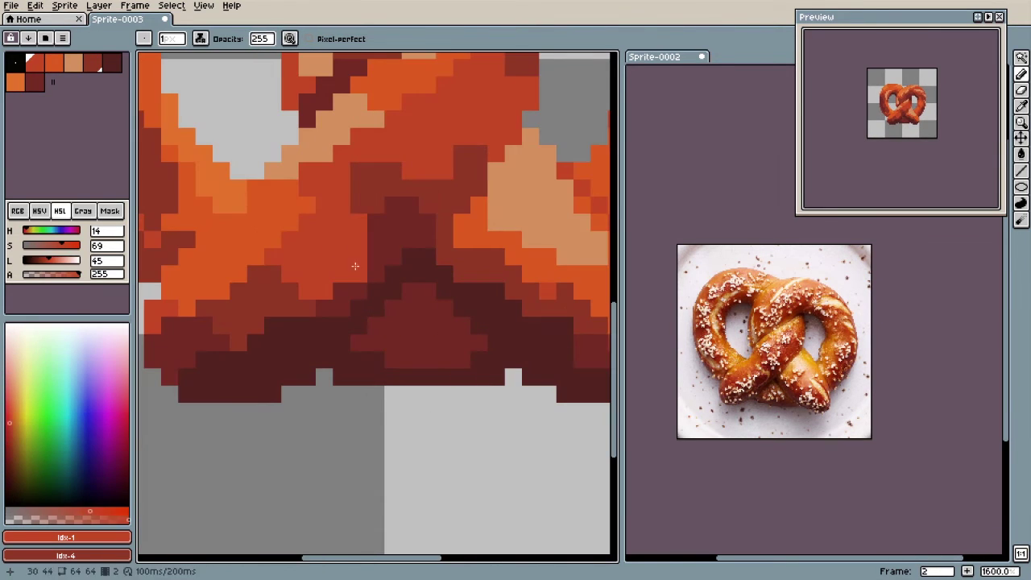
{"action": "scroll", "coordinate": [398, 311], "scroll_direction": "up", "scroll_amount": 1}
{"action": "scroll", "coordinate": [410, 281], "scroll_direction": "down", "scroll_amount": 6}
{"action": "scroll", "coordinate": [428, 344], "scroll_direction": "up", "scroll_amount": 1}
{"action": "scroll", "coordinate": [374, 389], "scroll_direction": "up", "scroll_amount": 2}
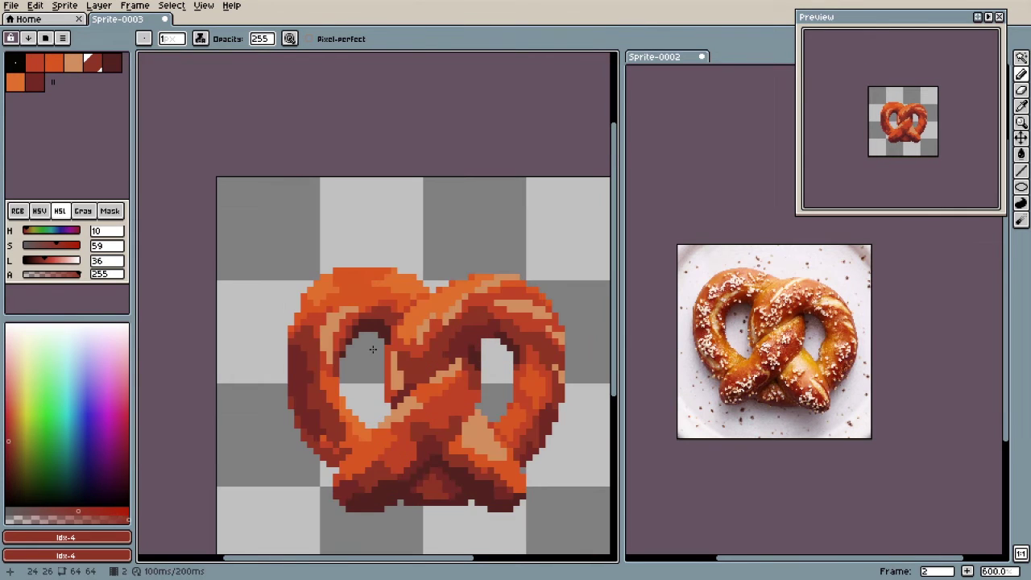
Step: Soften the palette's orange to hue 18, saturation 67, lightness 50 and sample the brown for further shading
{"action": "scroll", "coordinate": [497, 456], "scroll_direction": "up", "scroll_amount": 2}
{"action": "left_click", "coordinate": [524, 469], "text": "alt"}
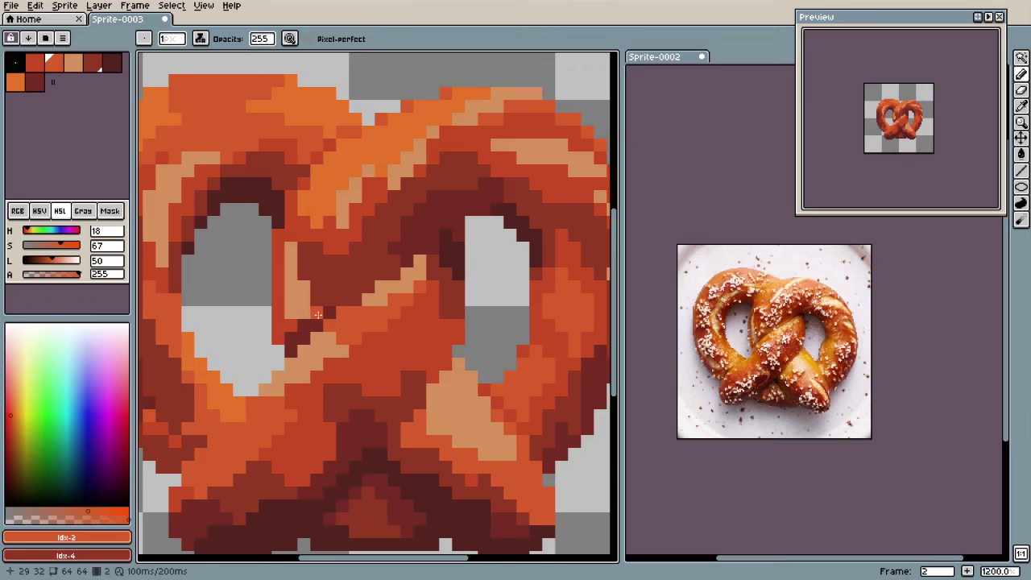
{"action": "scroll", "coordinate": [366, 391], "scroll_direction": "down", "scroll_amount": 5}
{"action": "scroll", "coordinate": [366, 390], "scroll_direction": "up", "scroll_amount": 6}
{"action": "left_click", "coordinate": [347, 400], "text": "alt"}
{"action": "scroll", "coordinate": [369, 428], "scroll_direction": "down", "scroll_amount": 5}
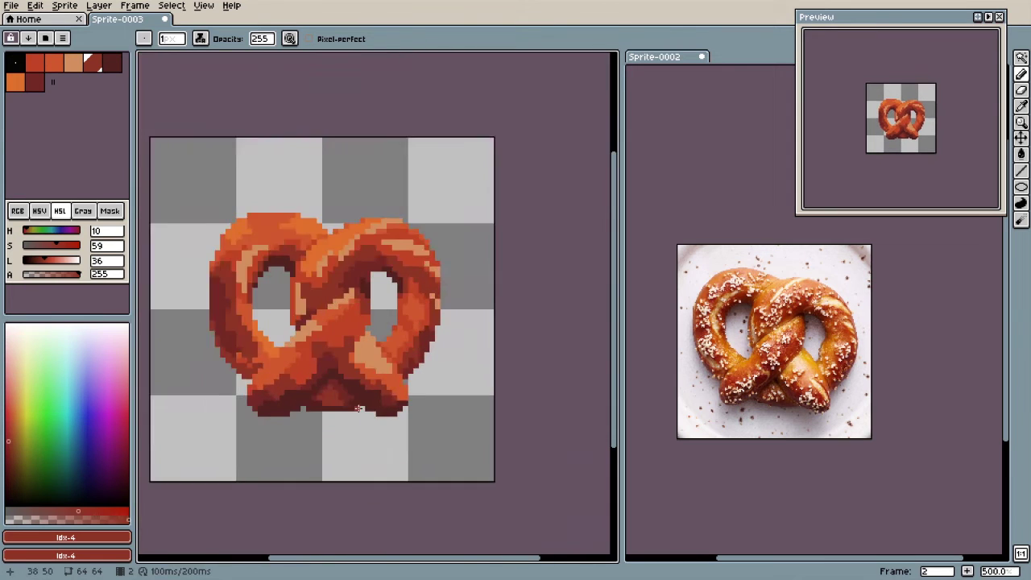
Step: Refine the dark shadows around the bottom triangle and the right crossed end, then sample the red
{"action": "scroll", "coordinate": [369, 427], "scroll_direction": "up", "scroll_amount": 5}
{"action": "left_click", "coordinate": [362, 403], "text": "alt"}
{"action": "scroll", "coordinate": [361, 399], "scroll_direction": "down", "scroll_amount": 8}
{"action": "scroll", "coordinate": [339, 386], "scroll_direction": "up", "scroll_amount": 7}
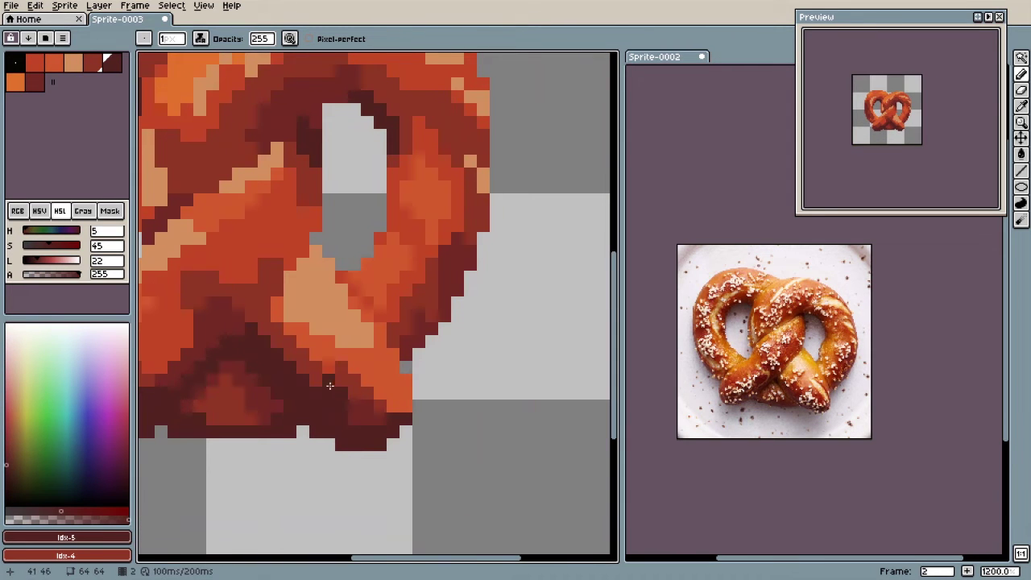
{"action": "scroll", "coordinate": [323, 344], "scroll_direction": "up", "scroll_amount": 1}
{"action": "left_click", "coordinate": [334, 362], "text": "alt"}
{"action": "scroll", "coordinate": [364, 386], "scroll_direction": "down", "scroll_amount": 5}
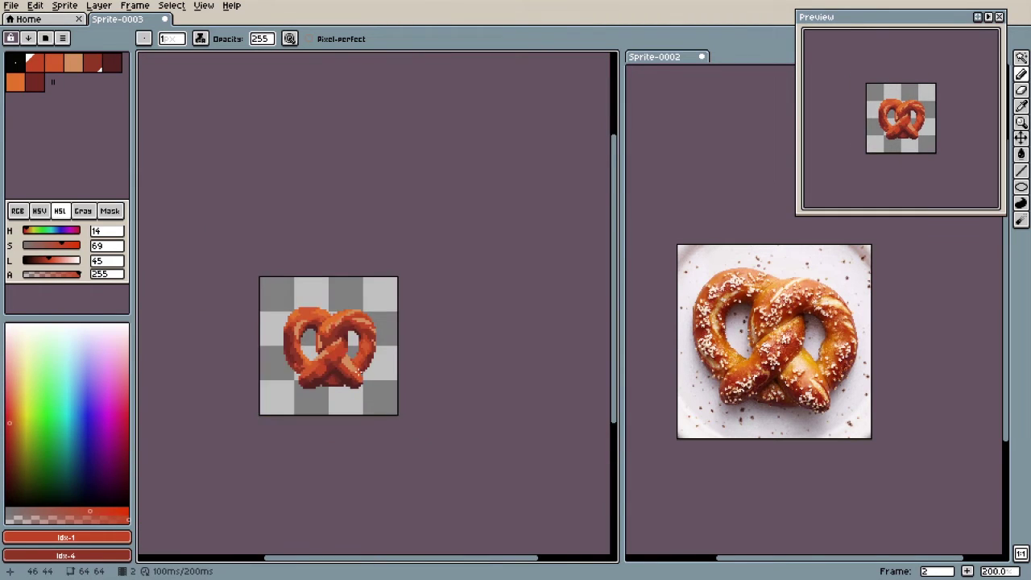
Step: Narrow the tan highlight on the right crossed end by painting orange pixels along its edge
{"action": "scroll", "coordinate": [360, 372], "scroll_direction": "up", "scroll_amount": 6}
{"action": "left_click", "coordinate": [542, 423], "text": "alt"}
{"action": "scroll", "coordinate": [542, 423], "scroll_direction": "down", "scroll_amount": 5}
{"action": "scroll", "coordinate": [550, 420], "scroll_direction": "up", "scroll_amount": 7}
{"action": "mouse_move", "coordinate": [359, 264]}
{"action": "left_mouse_down"}
{"action": "mouse_move", "coordinate": [407, 292]}
{"action": "mouse_move", "coordinate": [337, 266]}
{"action": "left_mouse_up"}
{"action": "key", "text": "ctrl+z"}
{"action": "left_click_drag", "start_coordinate": [458, 406], "coordinate": [442, 368]}
{"action": "left_click", "coordinate": [383, 319]}
Step: Add red shading pixels beneath the tan highlight on the right crossed end
{"action": "left_click", "coordinate": [381, 349], "text": "alt"}
{"action": "scroll", "coordinate": [378, 350], "scroll_direction": "down", "scroll_amount": 3}
{"action": "scroll", "coordinate": [414, 388], "scroll_direction": "up", "scroll_amount": 3}
{"action": "mouse_move", "coordinate": [391, 395]}
{"action": "left_mouse_down"}
{"action": "mouse_move", "coordinate": [446, 472]}
{"action": "mouse_move", "coordinate": [392, 419]}
{"action": "mouse_move", "coordinate": [401, 373]}
{"action": "left_mouse_up"}
{"action": "scroll", "coordinate": [394, 388], "scroll_direction": "down", "scroll_amount": 3}
{"action": "scroll", "coordinate": [403, 407], "scroll_direction": "up", "scroll_amount": 2}
Step: Try a second tan highlight near the tip of the right crossed end and undo it
{"action": "left_click", "coordinate": [435, 391], "text": "alt"}
{"action": "left_click", "coordinate": [383, 373], "text": "alt"}
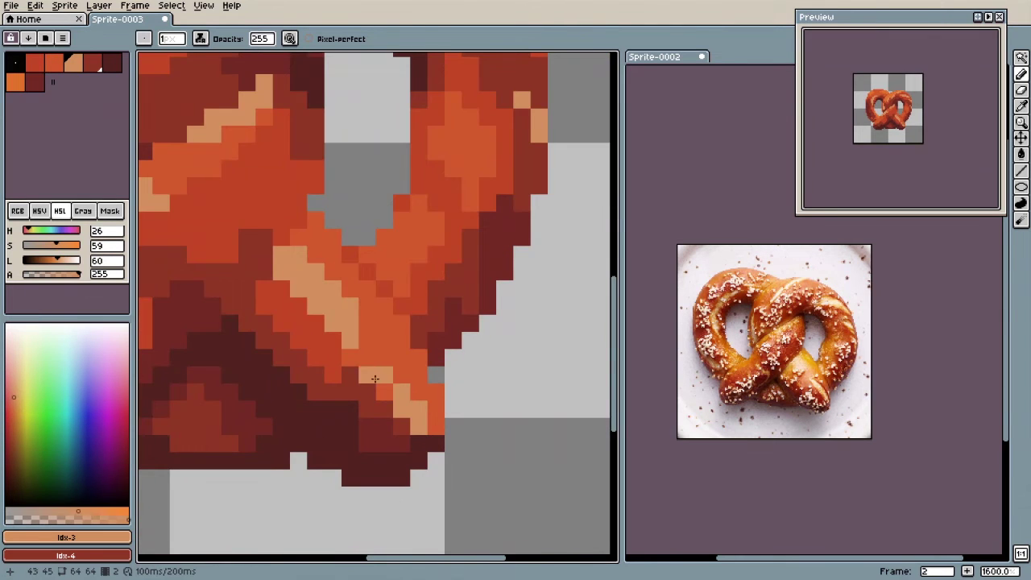
{"action": "scroll", "coordinate": [397, 404], "scroll_direction": "down", "scroll_amount": 7}
{"action": "key", "text": "ctrl+z"}
{"action": "key", "text": "ctrl+z"}
Step: Add a slanted tan highlight across the lower outer part of the left loop
{"action": "scroll", "coordinate": [338, 391], "scroll_direction": "up", "scroll_amount": 7}
{"action": "mouse_move", "coordinate": [291, 367]}
{"action": "left_mouse_down"}
{"action": "mouse_move", "coordinate": [340, 403]}
{"action": "mouse_move", "coordinate": [330, 394]}
{"action": "left_mouse_up"}
{"action": "key", "text": "ctrl+z"}
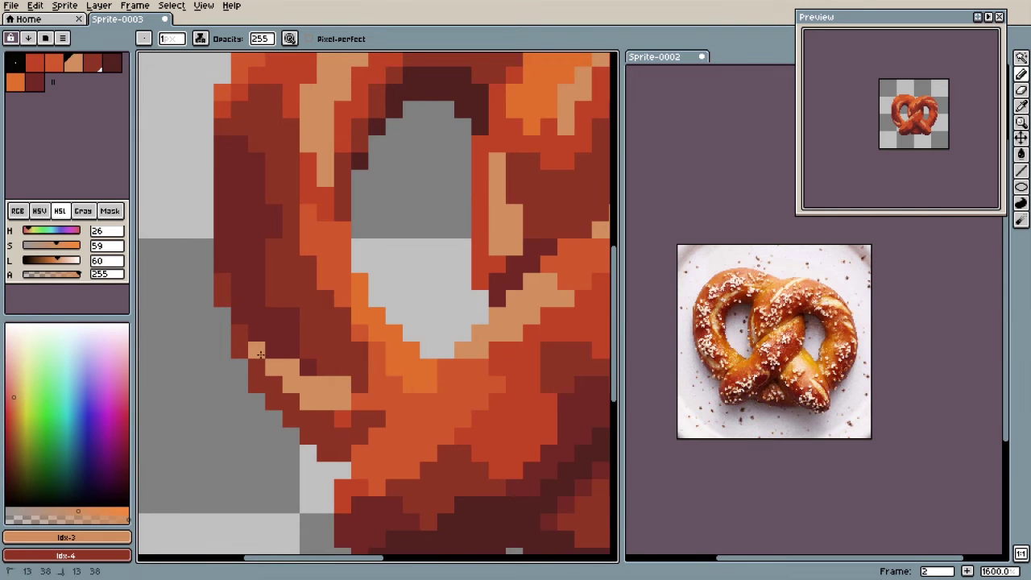
{"action": "scroll", "coordinate": [260, 355], "scroll_direction": "down", "scroll_amount": 5}
{"action": "scroll", "coordinate": [322, 395], "scroll_direction": "up", "scroll_amount": 4}
{"action": "scroll", "coordinate": [362, 418], "scroll_direction": "down", "scroll_amount": 2}
Step: Try another tan highlight stroke on the pretzel and undo it
{"action": "scroll", "coordinate": [389, 435], "scroll_direction": "up", "scroll_amount": 4}
{"action": "scroll", "coordinate": [340, 369], "scroll_direction": "up", "scroll_amount": 3}
{"action": "mouse_move", "coordinate": [344, 382]}
{"action": "left_mouse_down"}
{"action": "mouse_move", "coordinate": [314, 439]}
{"action": "mouse_move", "coordinate": [271, 486]}
{"action": "left_mouse_up"}
{"action": "scroll", "coordinate": [365, 464], "scroll_direction": "down", "scroll_amount": 9}
{"action": "key", "text": "ctrl+z"}
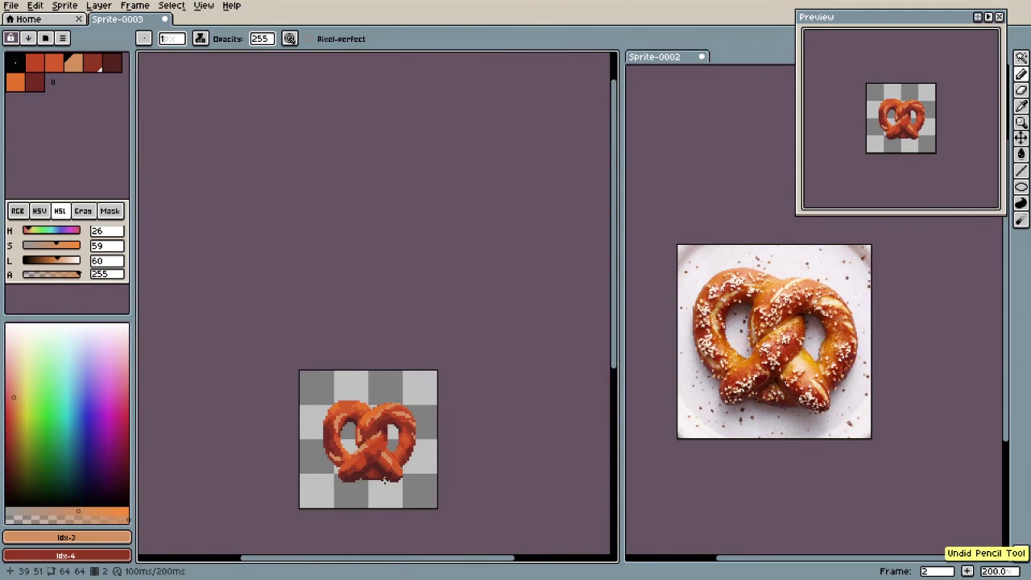
Step: Raise the tan's saturation to 66 and add a lighter tan with hue 30, saturation 75, lightness 70 to the palette
{"action": "scroll", "coordinate": [385, 480], "scroll_direction": "up", "scroll_amount": 3}
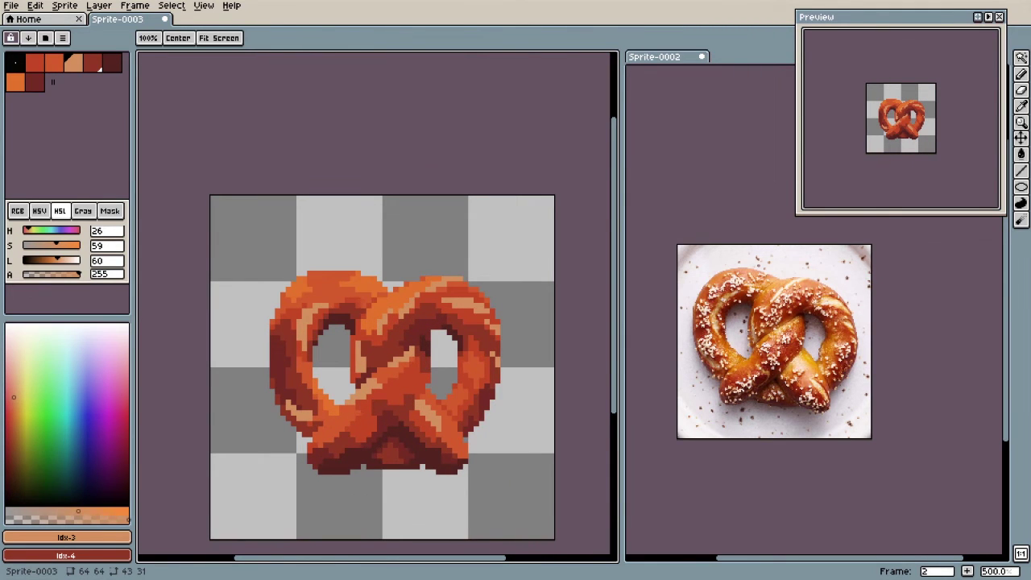
{"action": "scroll", "coordinate": [538, 490], "scroll_direction": "up", "scroll_amount": 2}
{"action": "scroll", "coordinate": [506, 476], "scroll_direction": "down", "scroll_amount": 2}
{"action": "scroll", "coordinate": [166, 195], "scroll_direction": "up", "scroll_amount": 1}
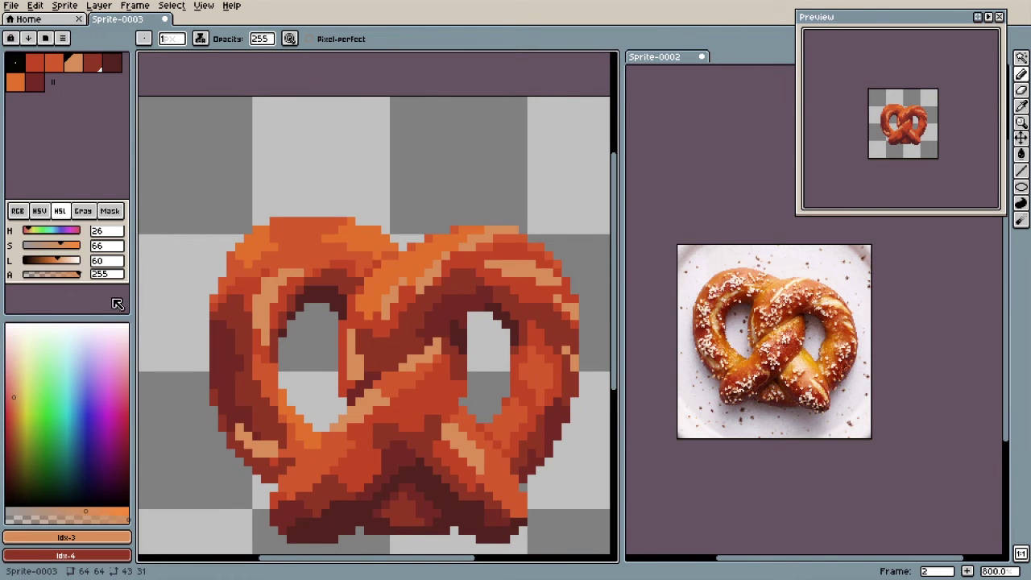
{"action": "left_click_drag", "start_coordinate": [69, 263], "coordinate": [59, 255]}
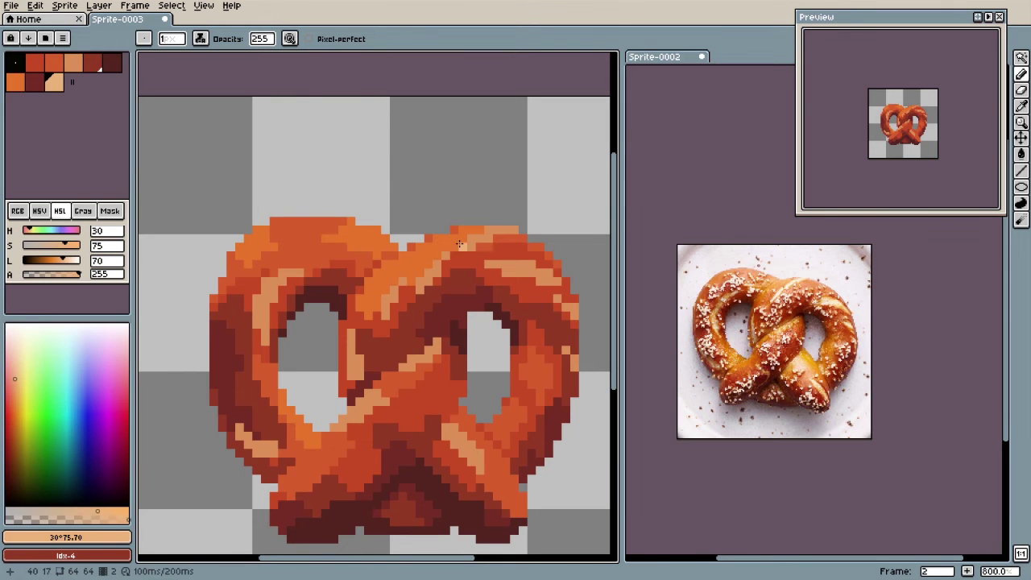
Step: On a new third frame, brighten the highlights along the top of the right loop with light tan pixels
{"action": "scroll", "coordinate": [460, 243], "scroll_direction": "up", "scroll_amount": 5}
{"action": "key", "text": "ctrl+z"}
{"action": "mouse_move", "coordinate": [344, 290]}
{"action": "left_mouse_down"}
{"action": "mouse_move", "coordinate": [427, 239]}
{"action": "mouse_move", "coordinate": [338, 285]}
{"action": "left_mouse_up"}
{"action": "key", "text": "ctrl+z"}
{"action": "left_click_drag", "start_coordinate": [288, 311], "coordinate": [416, 259]}
{"action": "scroll", "coordinate": [418, 369], "scroll_direction": "down", "scroll_amount": 8}
{"action": "key", "text": "ctrl+z"}
{"action": "scroll", "coordinate": [415, 365], "scroll_direction": "up", "scroll_amount": 8}
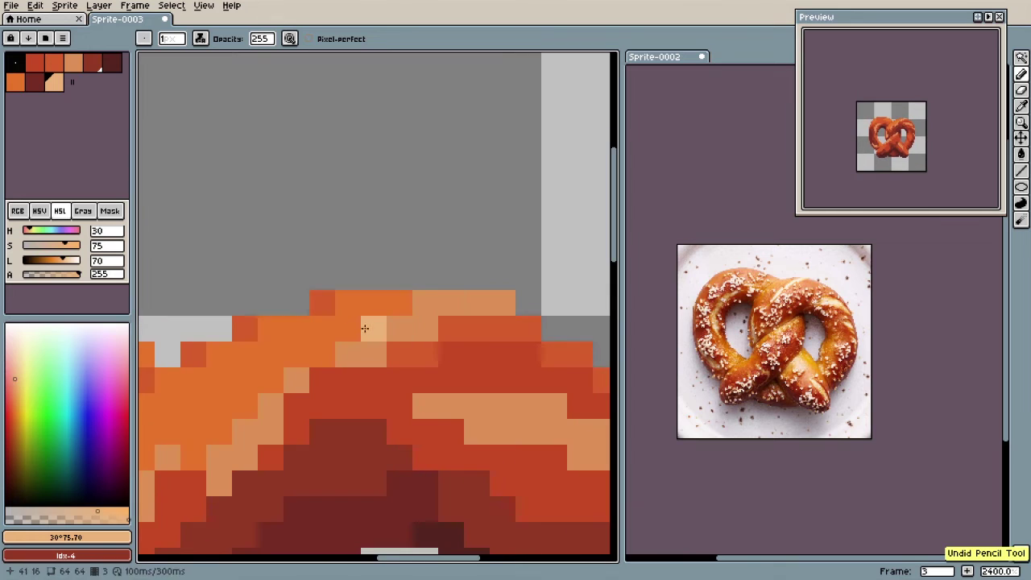
{"action": "scroll", "coordinate": [404, 325], "scroll_direction": "down", "scroll_amount": 4}
{"action": "scroll", "coordinate": [395, 338], "scroll_direction": "up", "scroll_amount": 2}
{"action": "scroll", "coordinate": [387, 354], "scroll_direction": "down", "scroll_amount": 4}
{"action": "scroll", "coordinate": [375, 367], "scroll_direction": "up", "scroll_amount": 6}
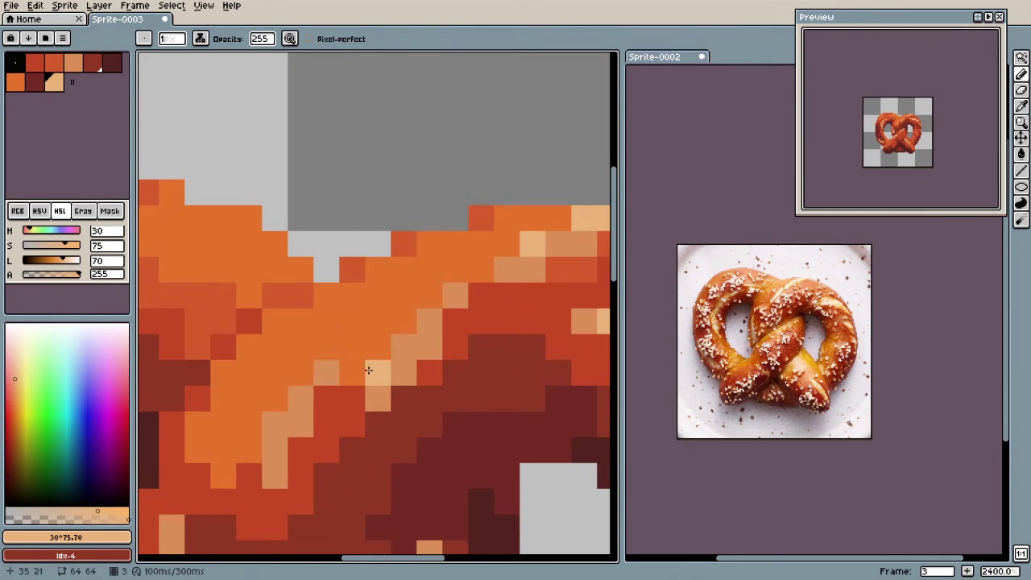
Step: Try light tan strokes inside the remaining highlights, including the right crossed end, and undo them
{"action": "scroll", "coordinate": [376, 367], "scroll_direction": "down", "scroll_amount": 5}
{"action": "scroll", "coordinate": [311, 367], "scroll_direction": "up", "scroll_amount": 2}
{"action": "left_click_drag", "start_coordinate": [306, 350], "coordinate": [306, 322]}
{"action": "key", "text": "ctrl+z"}
{"action": "left_click_drag", "start_coordinate": [473, 439], "coordinate": [487, 465]}
{"action": "left_click_drag", "start_coordinate": [461, 426], "coordinate": [498, 465]}
{"action": "scroll", "coordinate": [485, 457], "scroll_direction": "down", "scroll_amount": 2}
{"action": "key", "text": "ctrl+z"}
{"action": "scroll", "coordinate": [437, 401], "scroll_direction": "up", "scroll_amount": 4}
{"action": "key", "text": "ctrl+z"}
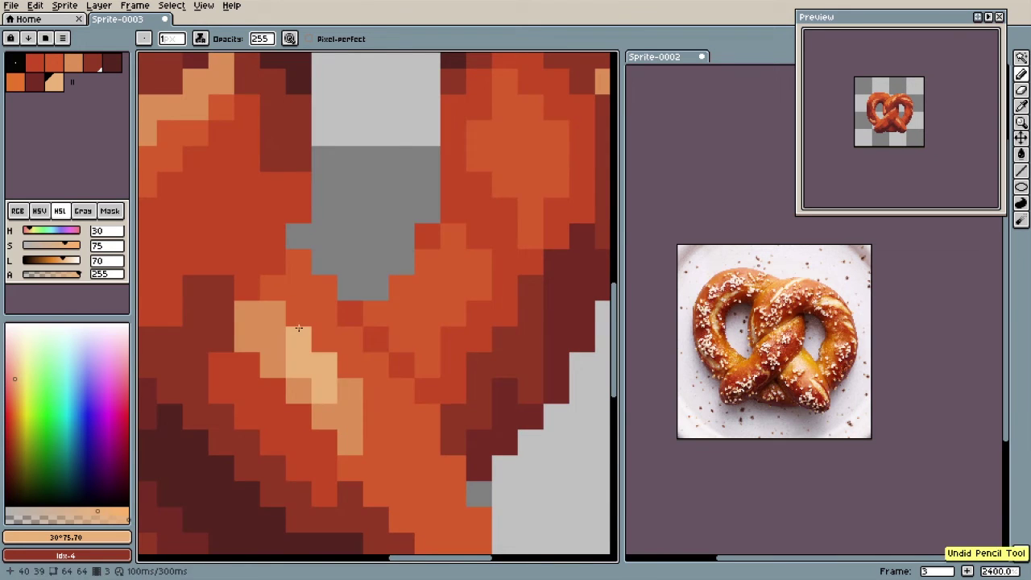
Step: Brighten the highlights on the right crossed end and the left loop with light tan pixels
{"action": "left_click_drag", "start_coordinate": [299, 314], "coordinate": [351, 390]}
{"action": "scroll", "coordinate": [377, 437], "scroll_direction": "down", "scroll_amount": 7}
{"action": "scroll", "coordinate": [339, 354], "scroll_direction": "up", "scroll_amount": 7}
{"action": "left_click_drag", "start_coordinate": [345, 251], "coordinate": [242, 355]}
{"action": "scroll", "coordinate": [319, 298], "scroll_direction": "down", "scroll_amount": 7}
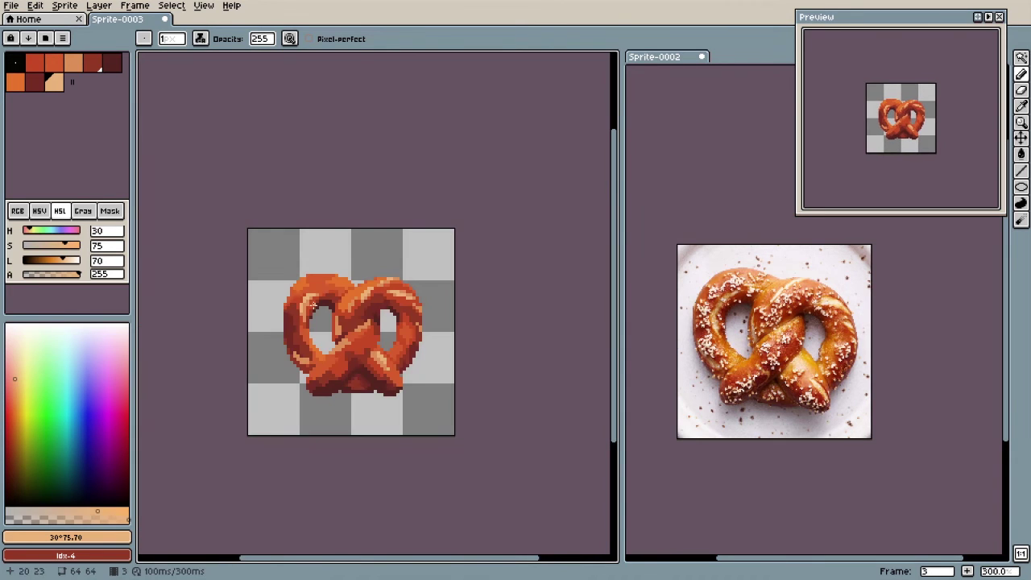
{"action": "scroll", "coordinate": [314, 306], "scroll_direction": "up", "scroll_amount": 1}
{"action": "scroll", "coordinate": [354, 372], "scroll_direction": "down", "scroll_amount": 1}
{"action": "scroll", "coordinate": [354, 372], "scroll_direction": "up", "scroll_amount": 2}
{"action": "scroll", "coordinate": [740, 307], "scroll_direction": "up", "scroll_amount": 6}
{"action": "scroll", "coordinate": [739, 307], "scroll_direction": "down", "scroll_amount": 6}
Step: Sample the off-white #f6ece3 from a salt grain in the reference photo
{"action": "scroll", "coordinate": [681, 344], "scroll_direction": "up", "scroll_amount": 7}
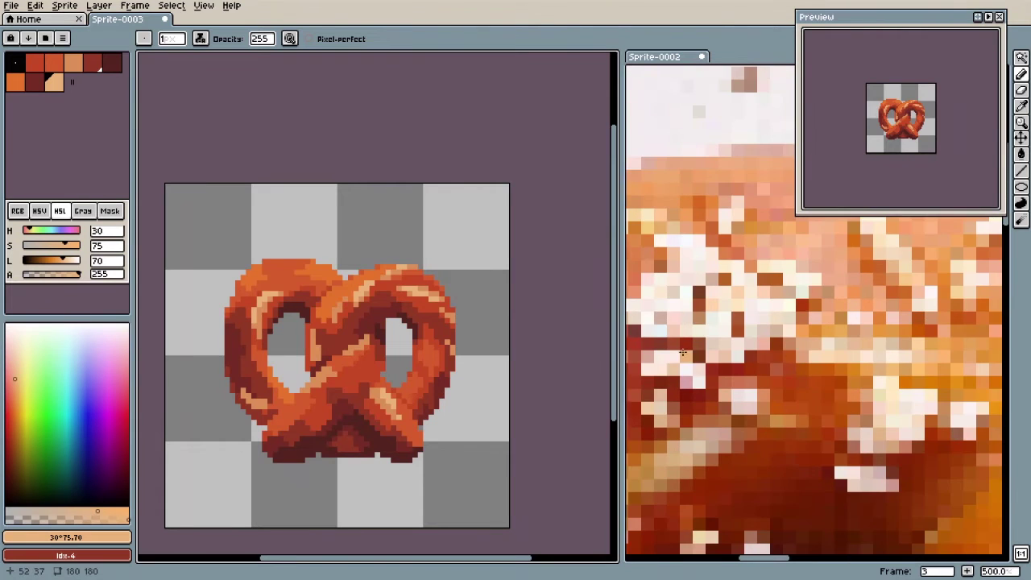
{"action": "left_click", "coordinate": [682, 344], "text": "alt"}
{"action": "scroll", "coordinate": [685, 346], "scroll_direction": "down", "scroll_amount": 8}
{"action": "scroll", "coordinate": [699, 393], "scroll_direction": "up", "scroll_amount": 1}
{"action": "scroll", "coordinate": [357, 329], "scroll_direction": "down", "scroll_amount": 1}
Step: Add a new layer for the pretzel's salt
{"action": "key", "text": "shift+n"}
{"action": "left_click", "coordinate": [518, 285]}
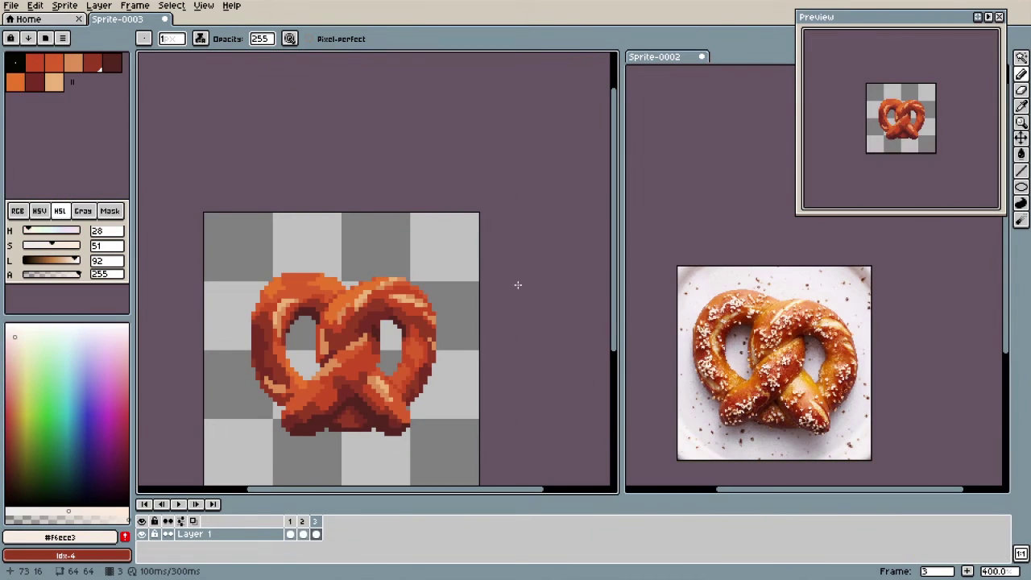
{"action": "key", "text": "Tab"}
{"action": "scroll", "coordinate": [270, 267], "scroll_direction": "up", "scroll_amount": 2}
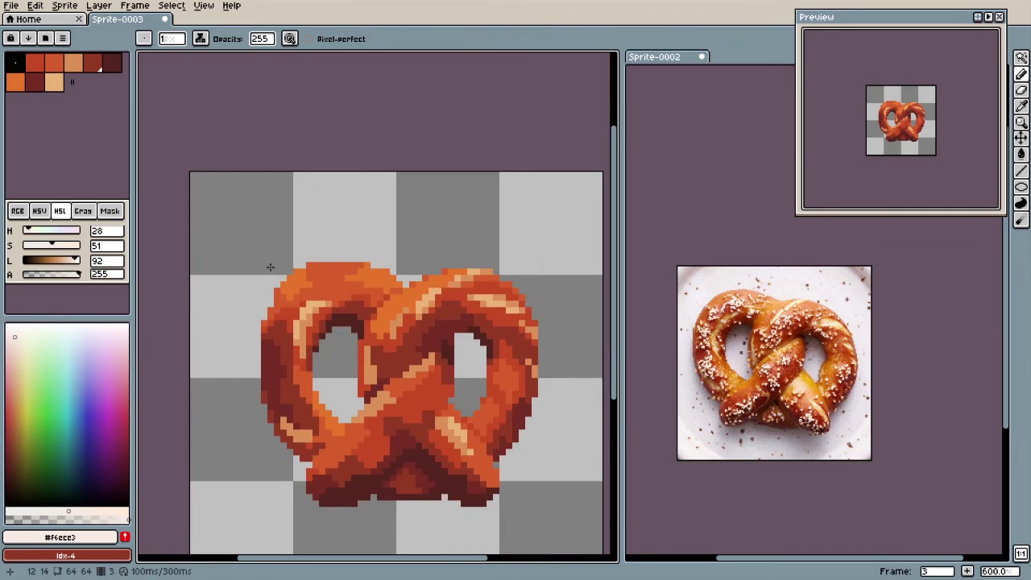
Step: Add the off-white to the palette and dot a few salt pixels on the upper part of the left loop
{"action": "scroll", "coordinate": [332, 283], "scroll_direction": "up", "scroll_amount": 1}
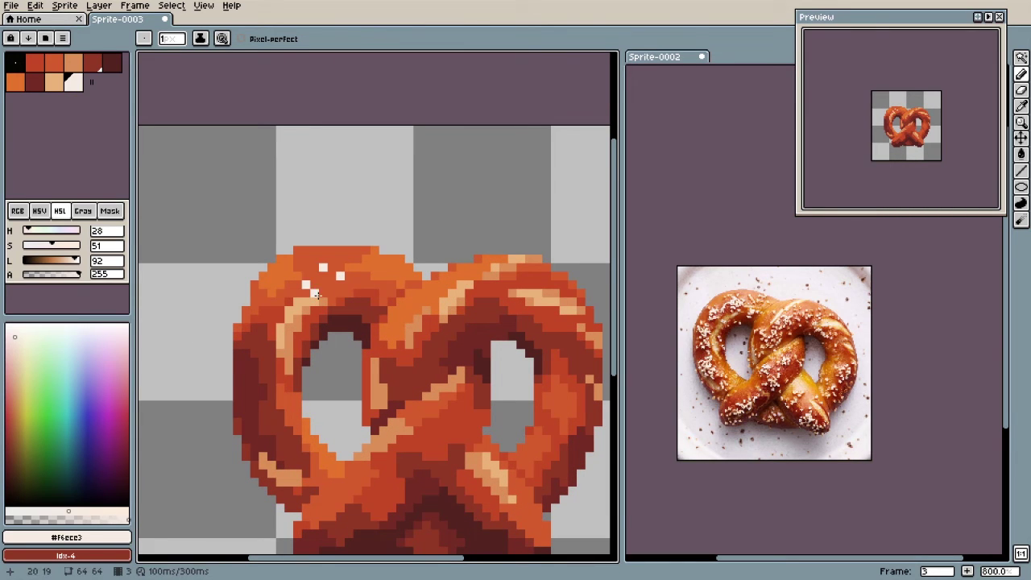
{"action": "key", "text": "Tab"}
{"action": "key", "text": "Tab"}
Step: Make a custom brush from the cluster of salt pixels and set it to Pattern aligned to destination
{"action": "key", "text": "m"}
{"action": "left_click_drag", "start_coordinate": [306, 266], "coordinate": [339, 284]}
{"action": "key", "text": "ctrl+b"}
{"action": "key", "text": "Tab"}
{"action": "key", "text": "Tab"}
{"action": "left_click", "coordinate": [340, 38]}
{"action": "left_click", "coordinate": [314, 64]}
Step: Stamp salt specks over the left loop and the left crossed end with the custom brush
{"action": "left_click", "coordinate": [289, 283]}
{"action": "left_click", "coordinate": [263, 307]}
{"action": "left_click", "coordinate": [298, 309]}
{"action": "left_click", "coordinate": [263, 352]}
{"action": "scroll", "coordinate": [268, 326], "scroll_direction": "down", "scroll_amount": 3}
{"action": "scroll", "coordinate": [424, 351], "scroll_direction": "up", "scroll_amount": 1}
{"action": "key", "text": "ctrl+z"}
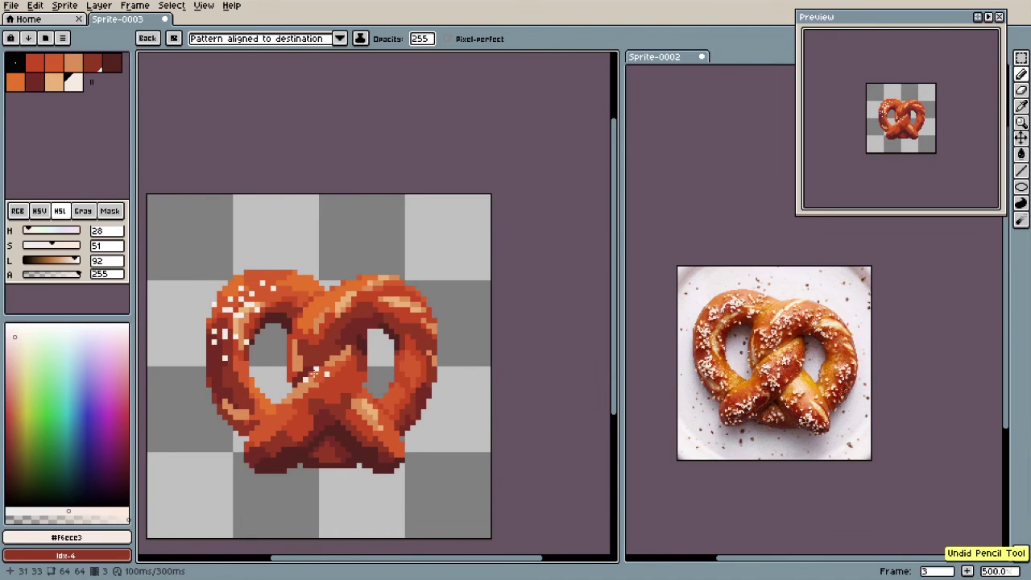
{"action": "scroll", "coordinate": [274, 462], "scroll_direction": "up", "scroll_amount": 1}
{"action": "left_click", "coordinate": [274, 463]}
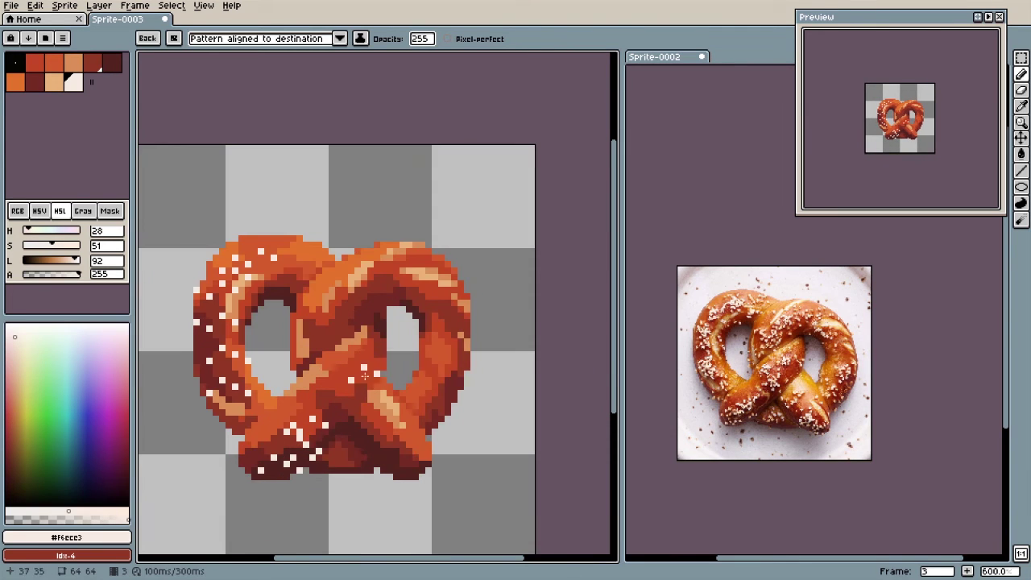
Step: Stamp salt specks over the central twist, the right loop and the right crossed end
{"action": "scroll", "coordinate": [361, 321], "scroll_direction": "up", "scroll_amount": 1}
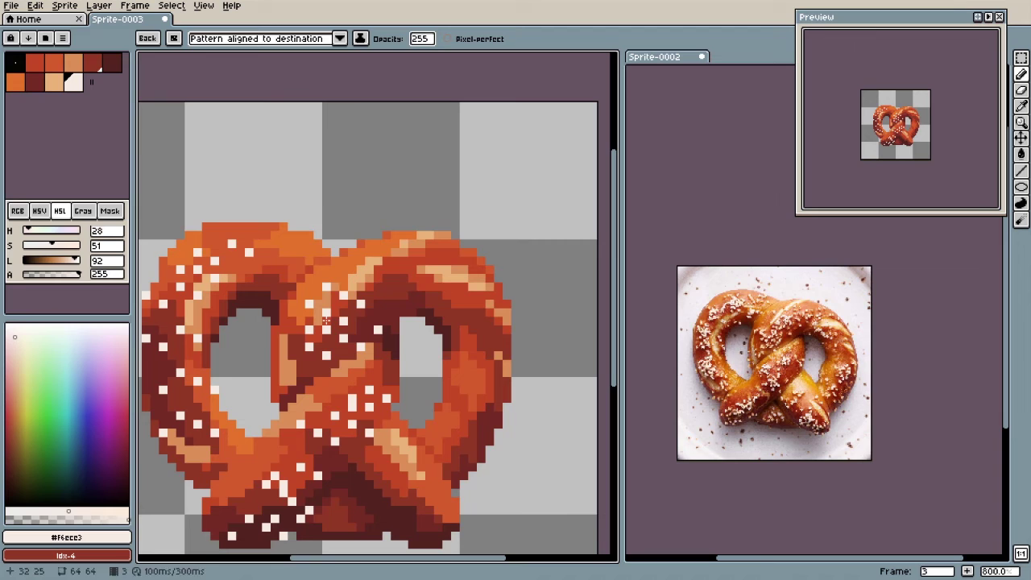
{"action": "left_click", "coordinate": [490, 440]}
{"action": "key", "text": "ctrl+z"}
{"action": "left_click", "coordinate": [489, 398]}
{"action": "scroll", "coordinate": [493, 404], "scroll_direction": "down", "scroll_amount": 2}
{"action": "scroll", "coordinate": [497, 446], "scroll_direction": "up", "scroll_amount": 3}
{"action": "left_click", "coordinate": [414, 383]}
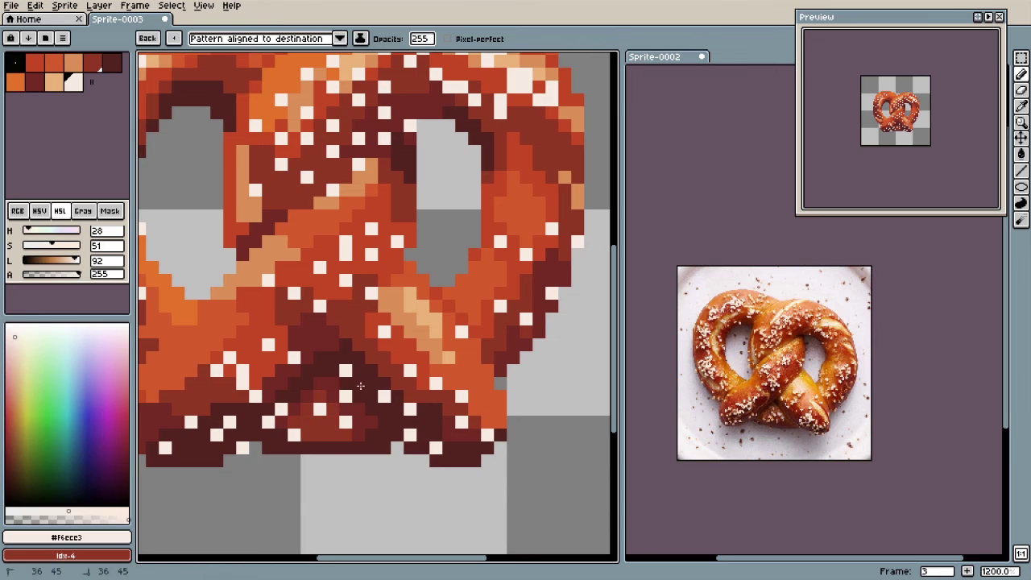
Step: Erase surplus salt pixels from the dense clump on the right loop and along the pretzel's lower edge
{"action": "scroll", "coordinate": [371, 403], "scroll_direction": "down", "scroll_amount": 6}
{"action": "scroll", "coordinate": [374, 448], "scroll_direction": "up", "scroll_amount": 7}
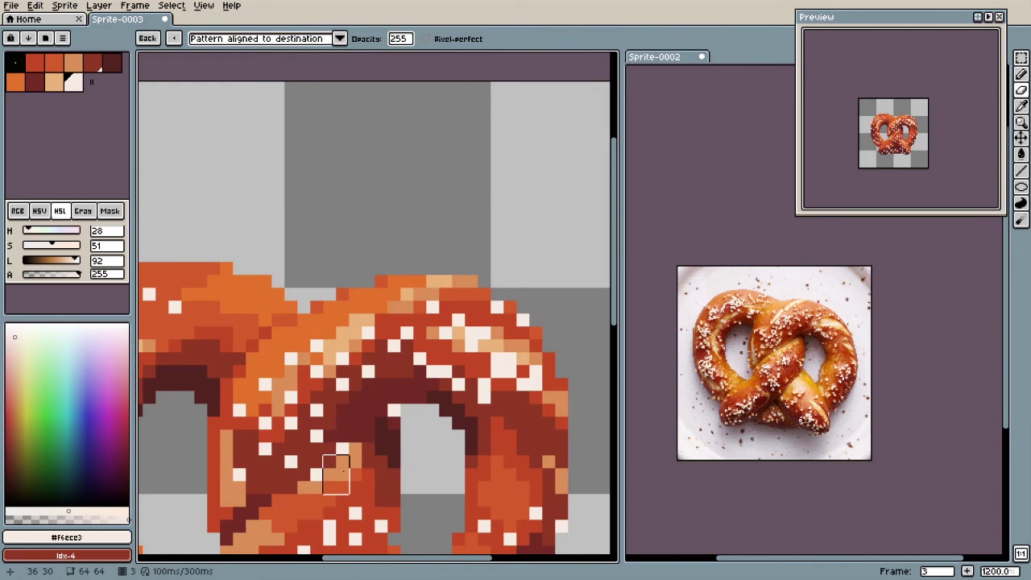
{"action": "key", "text": "e"}
{"action": "scroll", "coordinate": [437, 387], "scroll_direction": "down", "scroll_amount": 3}
{"action": "scroll", "coordinate": [455, 392], "scroll_direction": "down", "scroll_amount": 4}
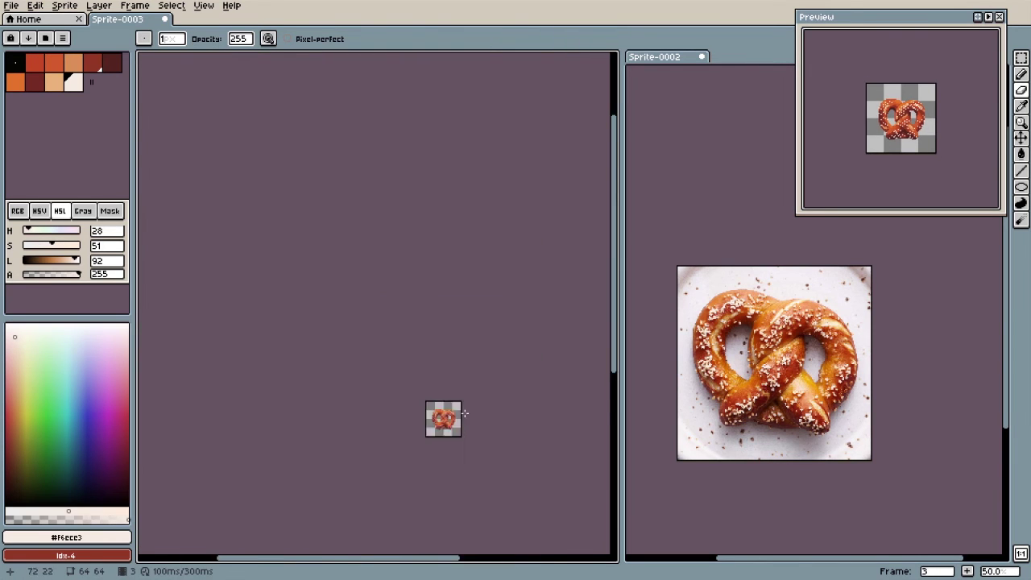
{"action": "scroll", "coordinate": [442, 418], "scroll_direction": "up", "scroll_amount": 5}
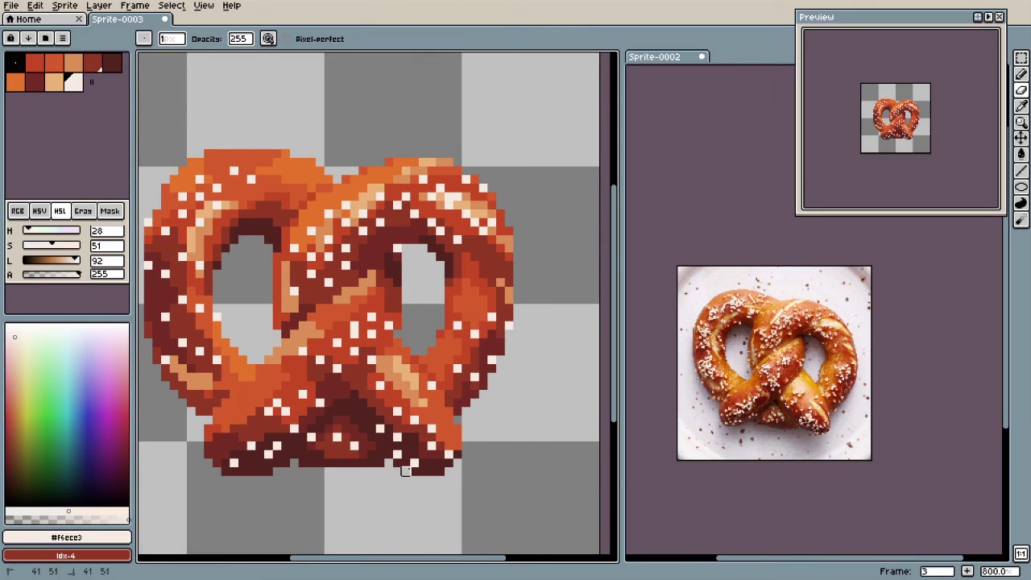
{"action": "scroll", "coordinate": [405, 479], "scroll_direction": "down", "scroll_amount": 2}
{"action": "scroll", "coordinate": [245, 278], "scroll_direction": "up", "scroll_amount": 2}
{"action": "scroll", "coordinate": [398, 412], "scroll_direction": "down", "scroll_amount": 3}
{"action": "scroll", "coordinate": [313, 342], "scroll_direction": "up", "scroll_amount": 2}
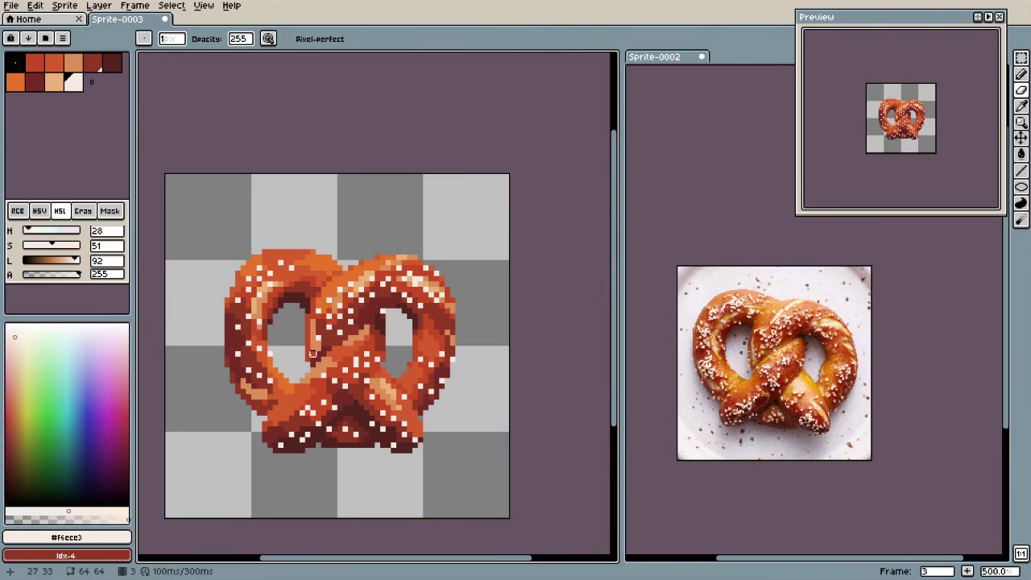
Step: Darken the salt's palette colour to a beige and add a darker tone with hue 25, saturation 48, lightness 67
{"action": "left_click", "coordinate": [65, 261]}
{"action": "left_click", "coordinate": [73, 82]}
{"action": "left_click", "coordinate": [11, 38]}
{"action": "left_click_drag", "start_coordinate": [75, 261], "coordinate": [69, 265]}
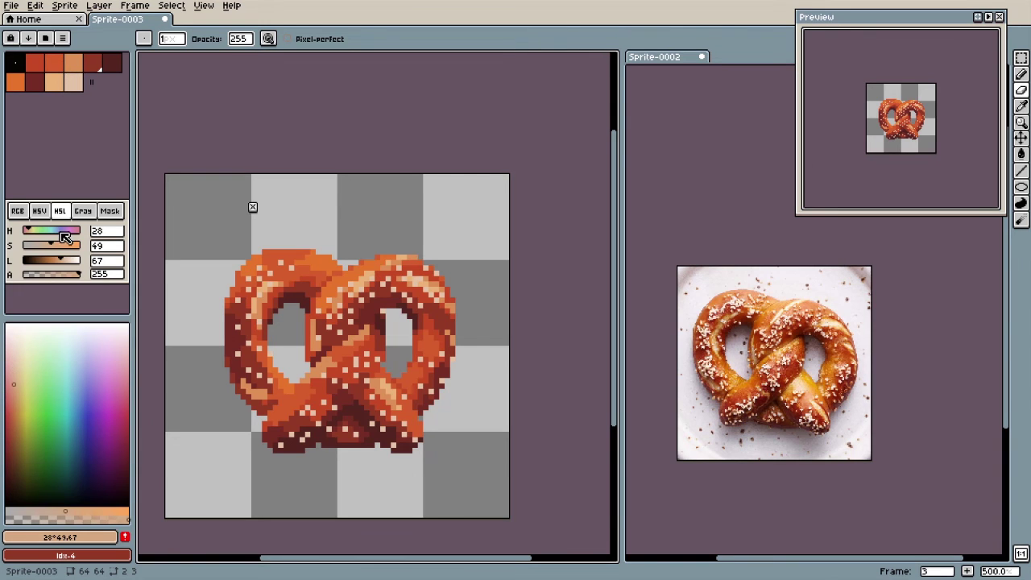
{"action": "left_click", "coordinate": [92, 84]}
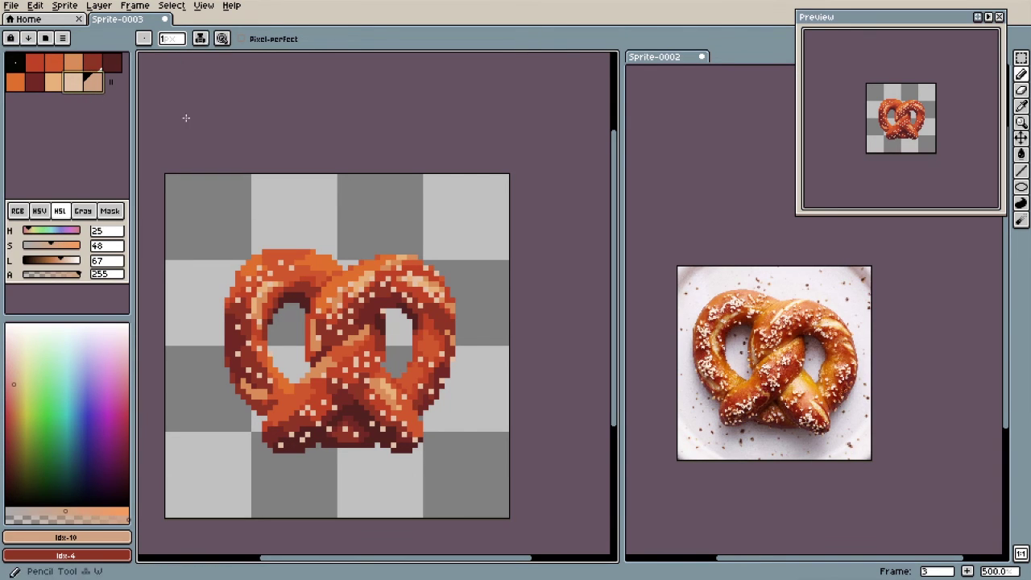
Step: Set the pencil to Shading ink with the two salt tones and darken salt specks in the left crossed end's shadow
{"action": "left_click", "coordinate": [203, 39]}
{"action": "left_click", "coordinate": [222, 104]}
{"action": "scroll", "coordinate": [246, 363], "scroll_direction": "up", "scroll_amount": 2}
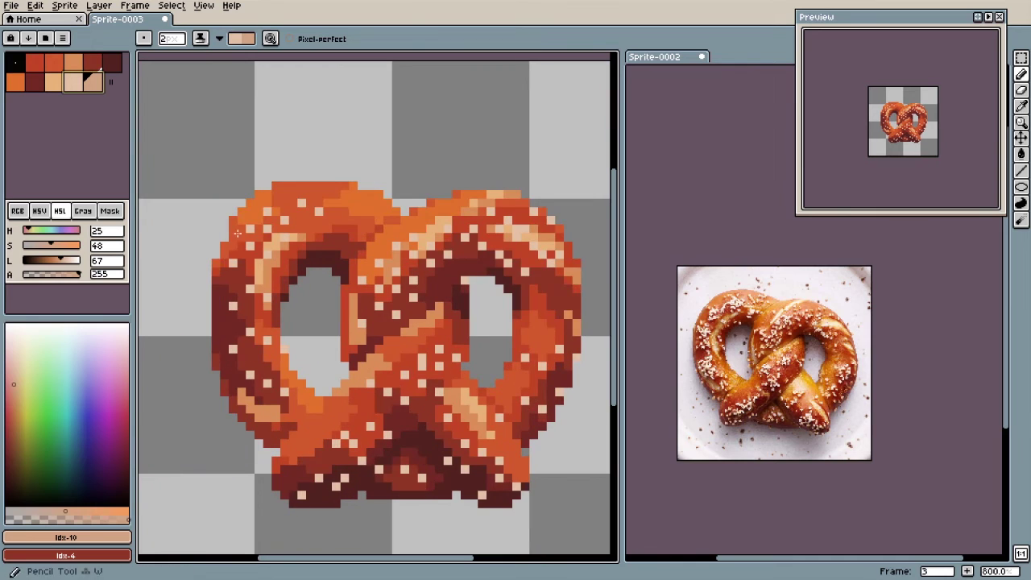
{"action": "key", "text": "x"}
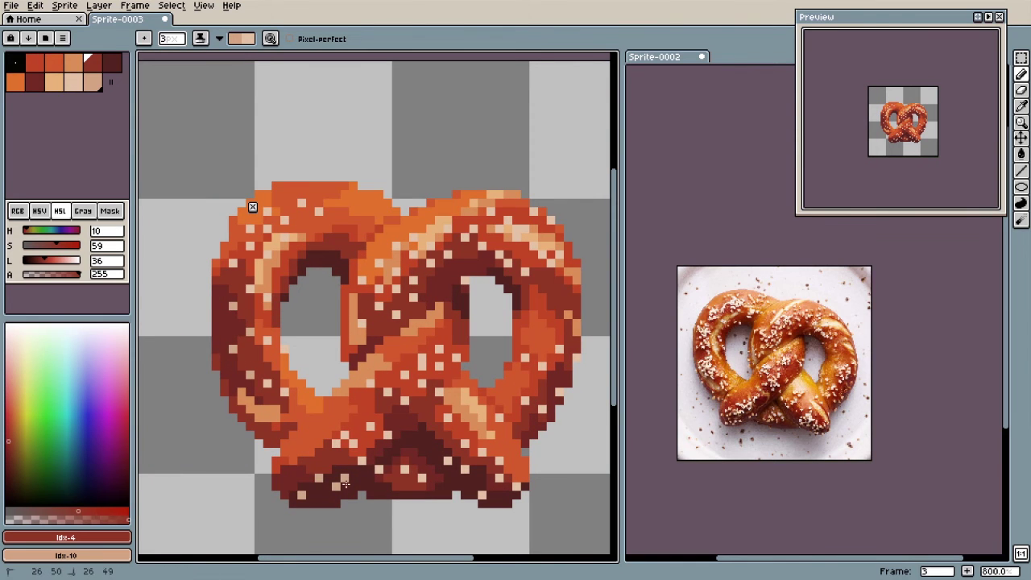
{"action": "scroll", "coordinate": [784, 427], "scroll_direction": "up", "scroll_amount": 6}
{"action": "scroll", "coordinate": [749, 394], "scroll_direction": "down", "scroll_amount": 4}
Step: Add a brown salt tone with hue 22, saturation 50, lightness 52 and use the three salt tones as the shading ramp
{"action": "left_click", "coordinate": [91, 83]}
{"action": "left_click_drag", "start_coordinate": [59, 260], "coordinate": [53, 260]}
{"action": "left_click", "coordinate": [125, 536]}
{"action": "left_click_drag", "start_coordinate": [73, 82], "coordinate": [113, 84]}
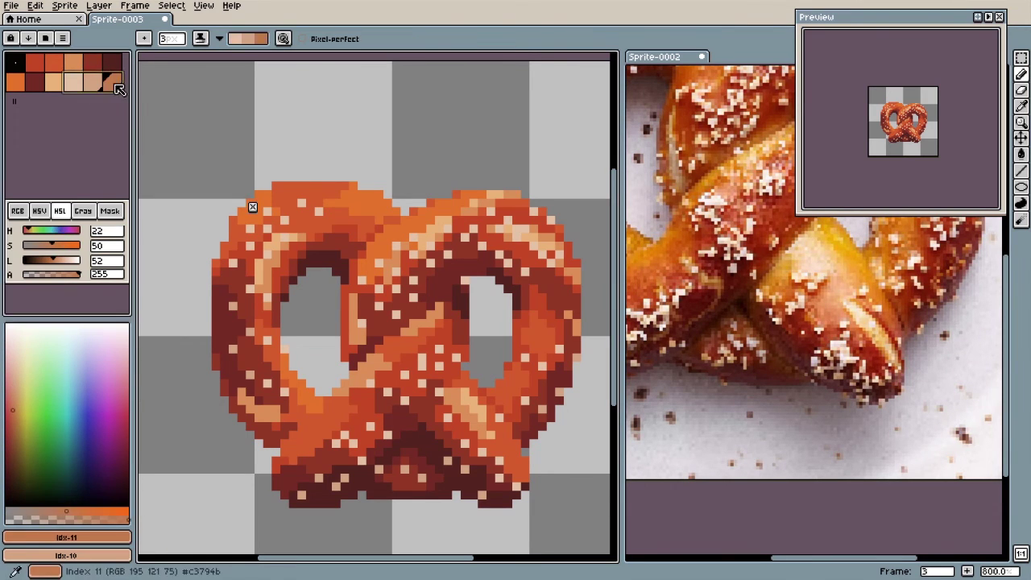
{"action": "key", "text": "x"}
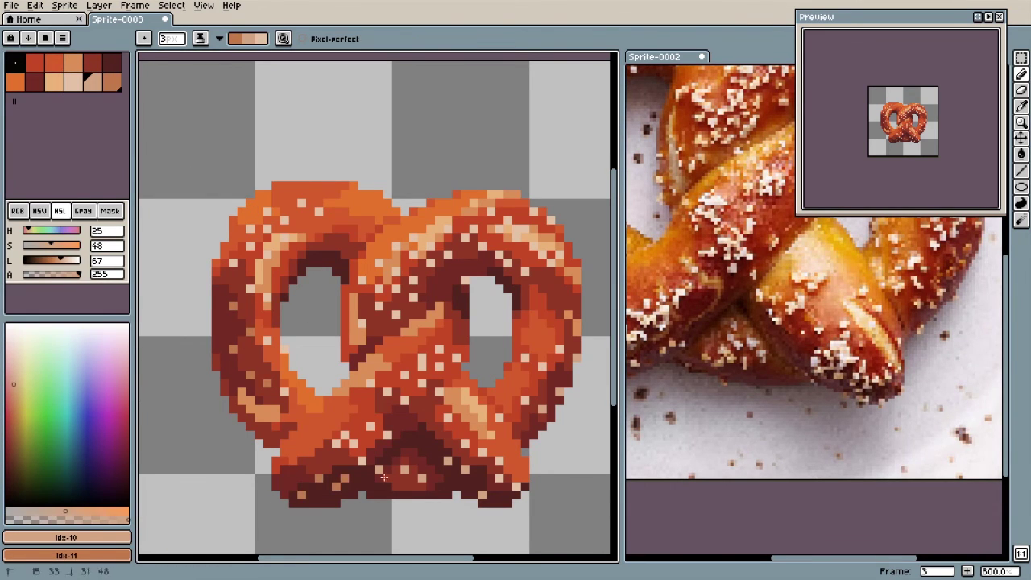
Step: Darken the salt specks in the centre crossing and in the shaded underside of the right loop with the shading ramp
{"action": "scroll", "coordinate": [352, 444], "scroll_direction": "up", "scroll_amount": 3}
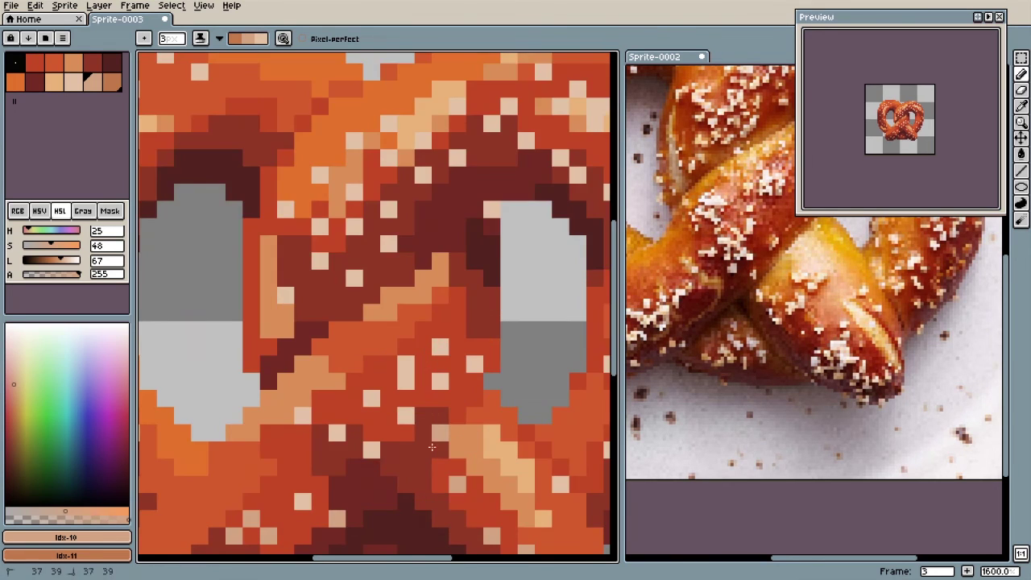
{"action": "scroll", "coordinate": [322, 423], "scroll_direction": "down", "scroll_amount": 6}
{"action": "scroll", "coordinate": [287, 403], "scroll_direction": "up", "scroll_amount": 5}
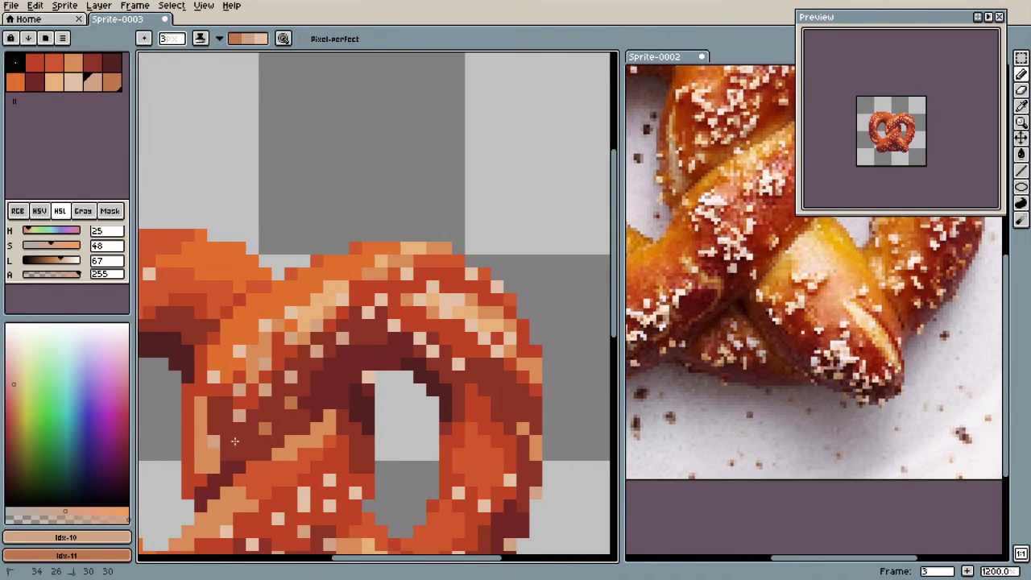
{"action": "scroll", "coordinate": [382, 310], "scroll_direction": "down", "scroll_amount": 3}
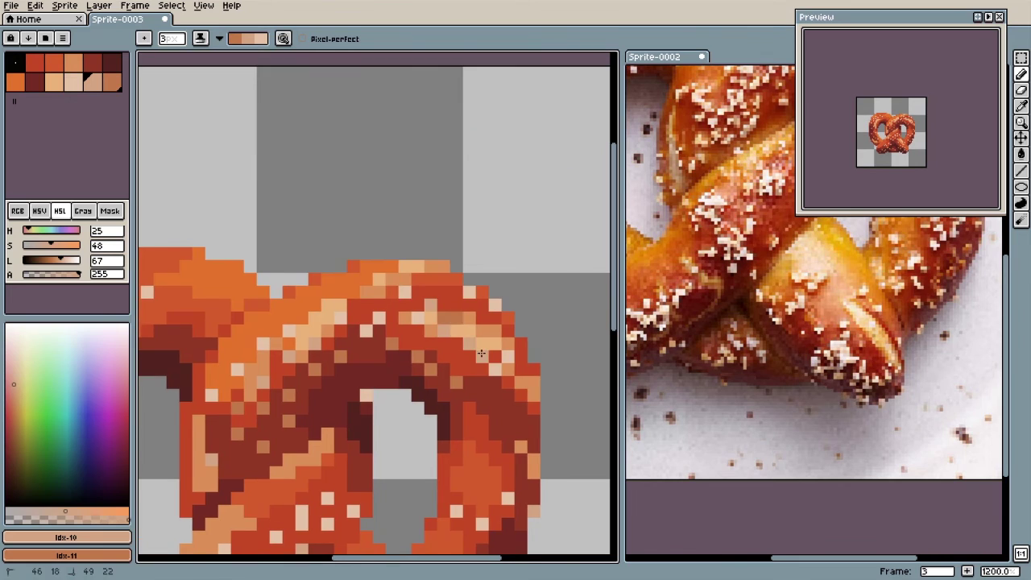
Step: Darken salt specks along the right loop's upper inner shadow and undo the last trial edits near its highlight
{"action": "scroll", "coordinate": [371, 310], "scroll_direction": "up", "scroll_amount": 2}
{"action": "scroll", "coordinate": [378, 349], "scroll_direction": "down", "scroll_amount": 1}
{"action": "scroll", "coordinate": [378, 349], "scroll_direction": "up", "scroll_amount": 4}
{"action": "scroll", "coordinate": [402, 338], "scroll_direction": "down", "scroll_amount": 4}
{"action": "scroll", "coordinate": [431, 322], "scroll_direction": "up", "scroll_amount": 2}
{"action": "key", "text": "ctrl+z"}
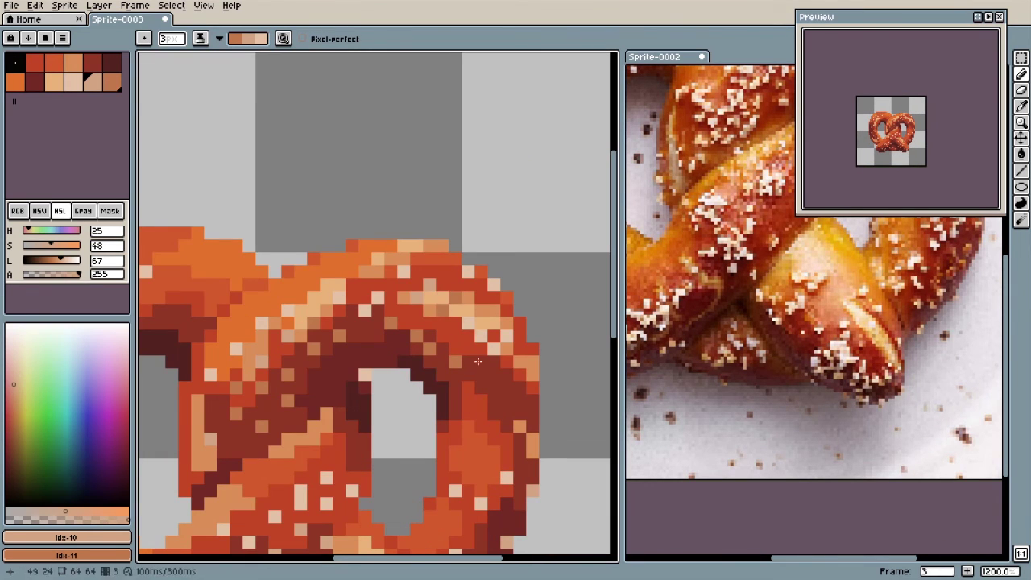
{"action": "left_click", "coordinate": [494, 341]}
{"action": "scroll", "coordinate": [494, 367], "scroll_direction": "down", "scroll_amount": 2}
{"action": "key", "text": "ctrl+z"}
{"action": "scroll", "coordinate": [526, 351], "scroll_direction": "up", "scroll_amount": 3}
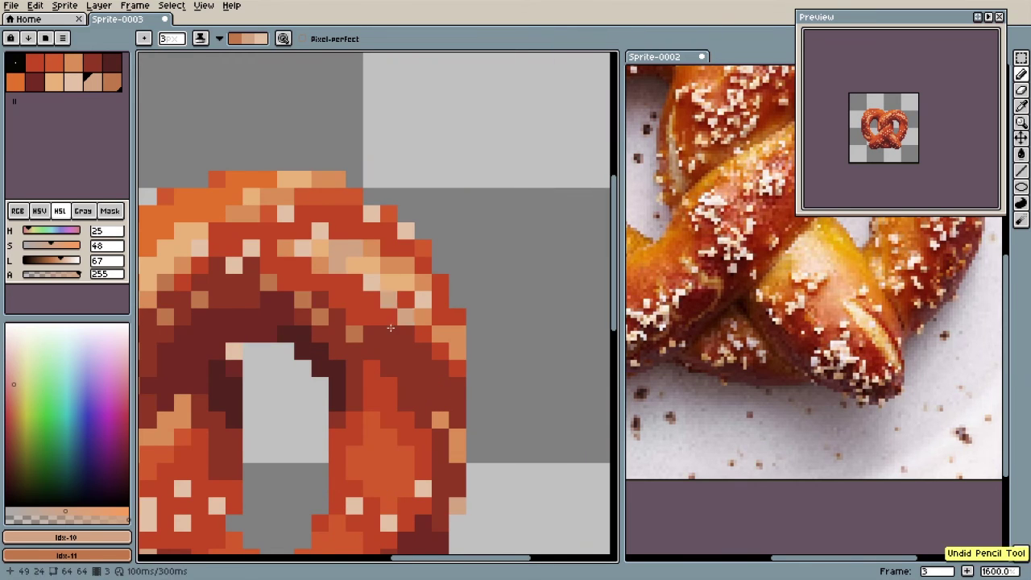
{"action": "key", "text": "ctrl+z"}
{"action": "scroll", "coordinate": [475, 338], "scroll_direction": "down", "scroll_amount": 5}
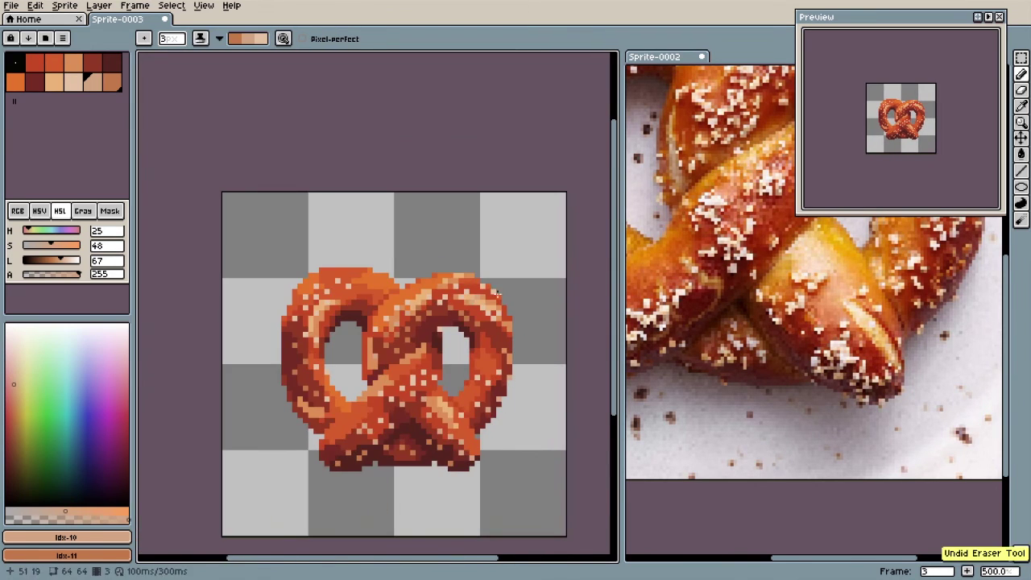
Step: Darken the salt specks along the right loop's lower outer edge
{"action": "scroll", "coordinate": [473, 352], "scroll_direction": "up", "scroll_amount": 5}
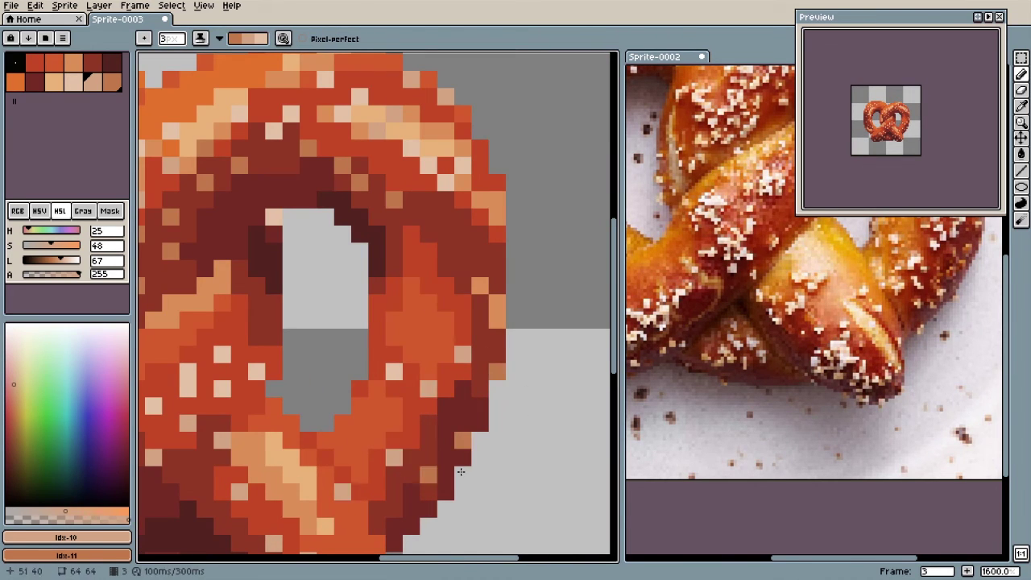
{"action": "scroll", "coordinate": [451, 467], "scroll_direction": "down", "scroll_amount": 7}
{"action": "scroll", "coordinate": [427, 500], "scroll_direction": "up", "scroll_amount": 2}
Step: Compare the whole pretzel with the reference photo at several zoom levels
{"action": "scroll", "coordinate": [431, 471], "scroll_direction": "down", "scroll_amount": 1}
{"action": "scroll", "coordinate": [822, 459], "scroll_direction": "down", "scroll_amount": 2}
{"action": "scroll", "coordinate": [835, 405], "scroll_direction": "up", "scroll_amount": 2}
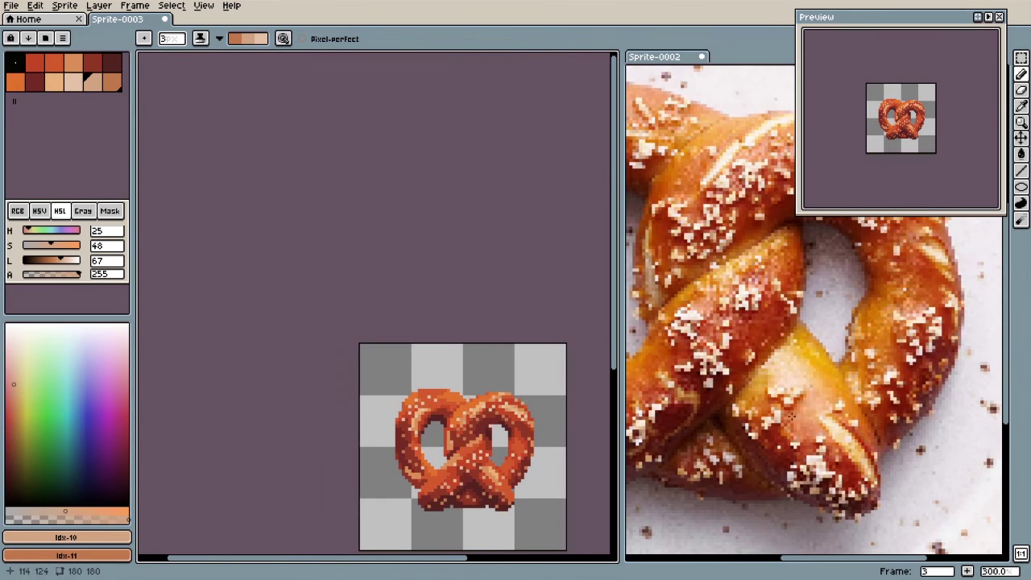
{"action": "scroll", "coordinate": [477, 489], "scroll_direction": "up", "scroll_amount": 1}
{"action": "scroll", "coordinate": [416, 435], "scroll_direction": "down", "scroll_amount": 2}
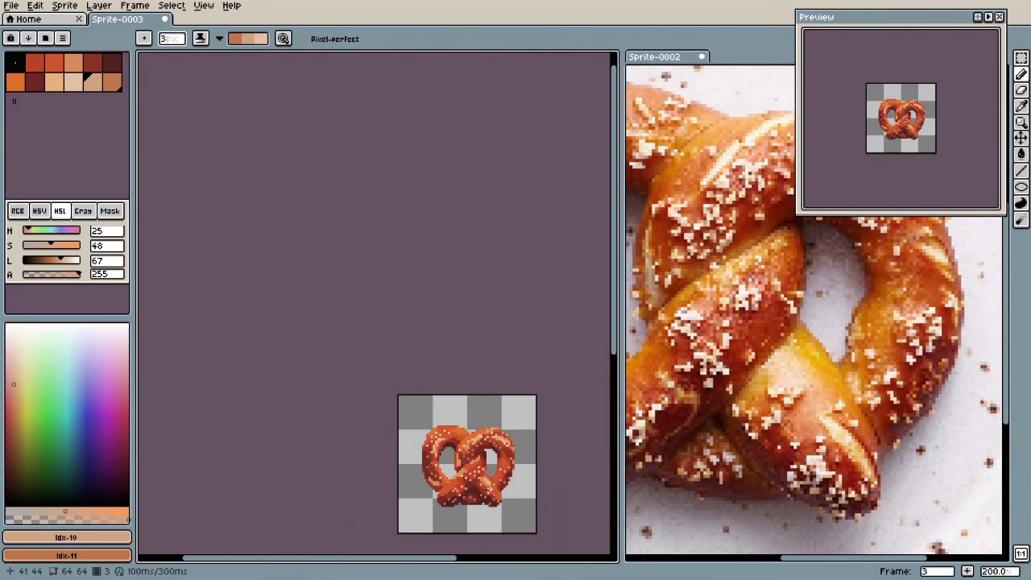
{"action": "scroll", "coordinate": [404, 459], "scroll_direction": "up", "scroll_amount": 2}
{"action": "scroll", "coordinate": [745, 505], "scroll_direction": "down", "scroll_amount": 2}
{"action": "scroll", "coordinate": [745, 506], "scroll_direction": "up", "scroll_amount": 3}
{"action": "scroll", "coordinate": [745, 506], "scroll_direction": "down", "scroll_amount": 1}
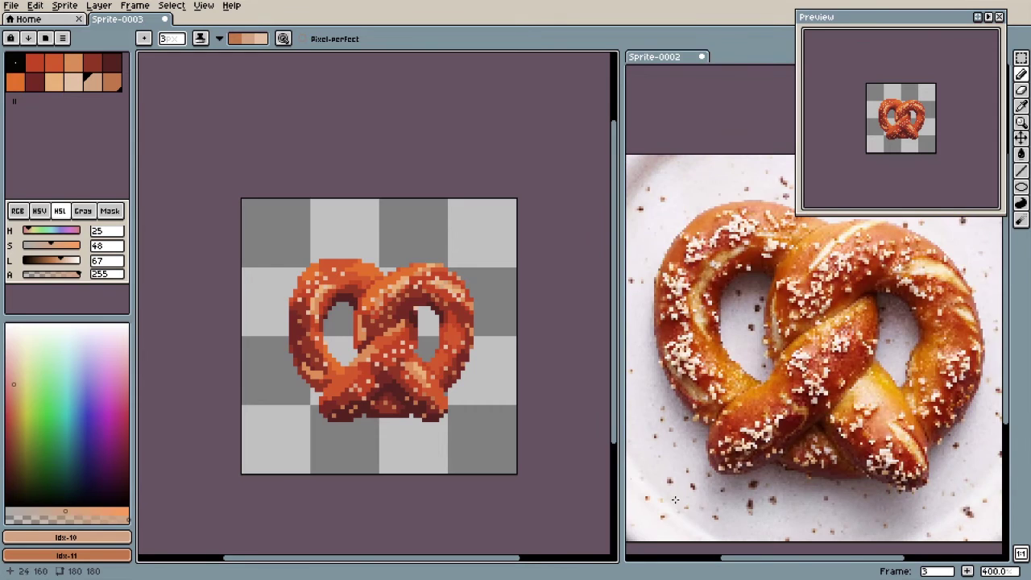
{"action": "scroll", "coordinate": [421, 430], "scroll_direction": "down", "scroll_amount": 1}
{"action": "scroll", "coordinate": [819, 402], "scroll_direction": "down", "scroll_amount": 1}
{"action": "scroll", "coordinate": [766, 463], "scroll_direction": "up", "scroll_amount": 1}
{"action": "scroll", "coordinate": [765, 463], "scroll_direction": "down", "scroll_amount": 1}
Step: Add a fourth frame and a new background layer, and fill it with off-white #F1ECF2 sampled from the photo's plate
{"action": "key", "text": "alt+n"}
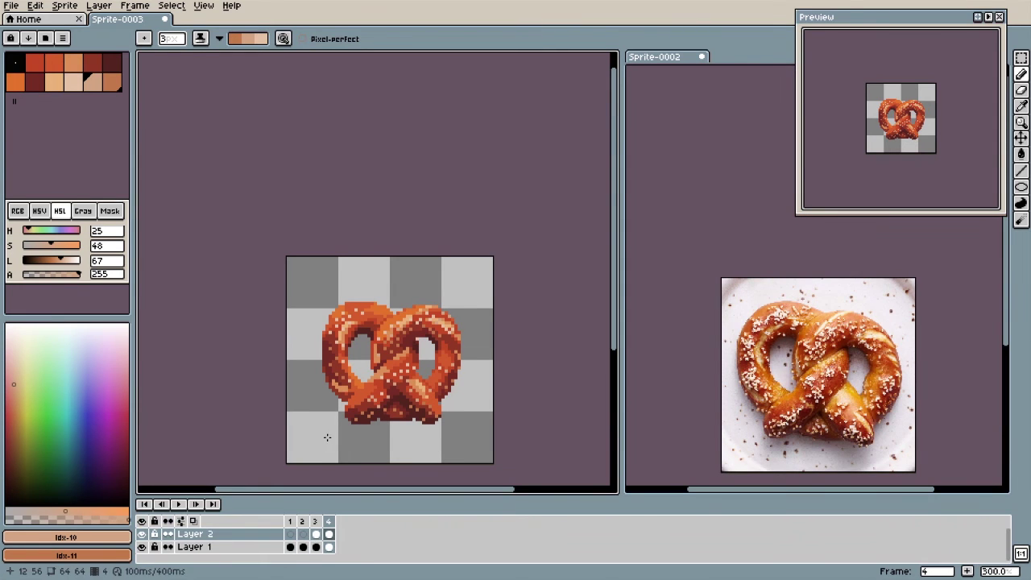
{"action": "key", "text": "shift+n"}
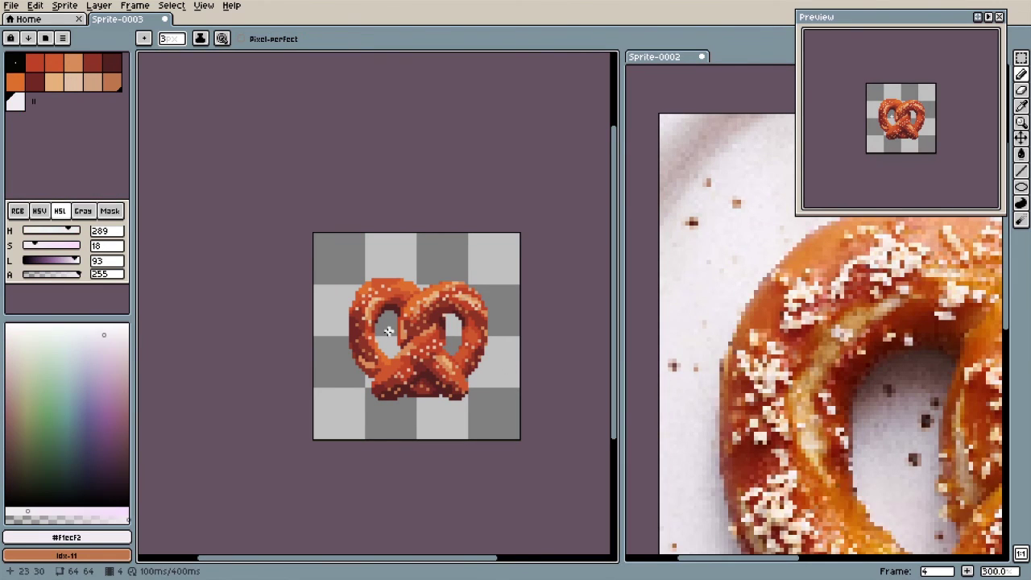
{"action": "key", "text": "g"}
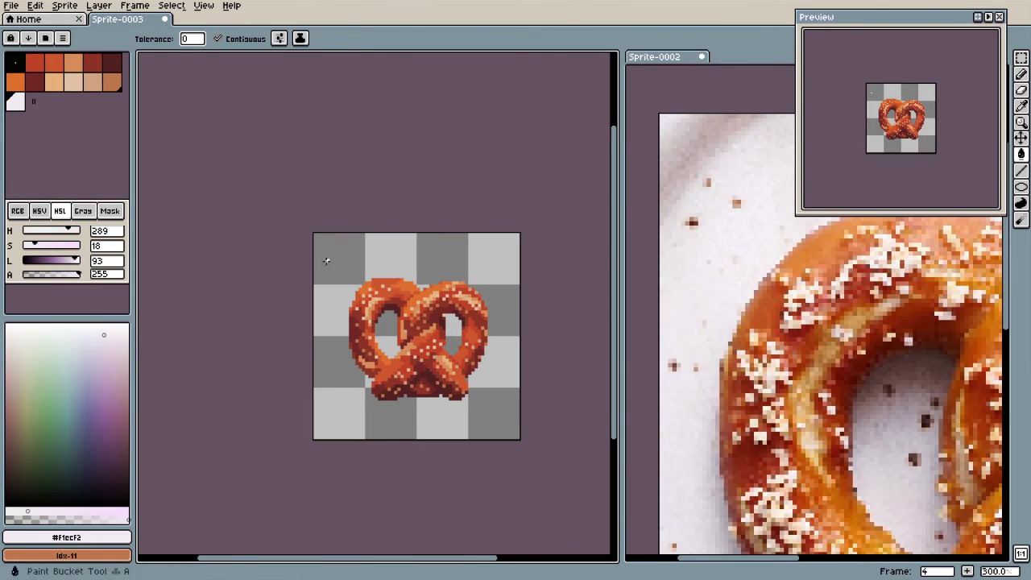
{"action": "left_click", "coordinate": [325, 256]}
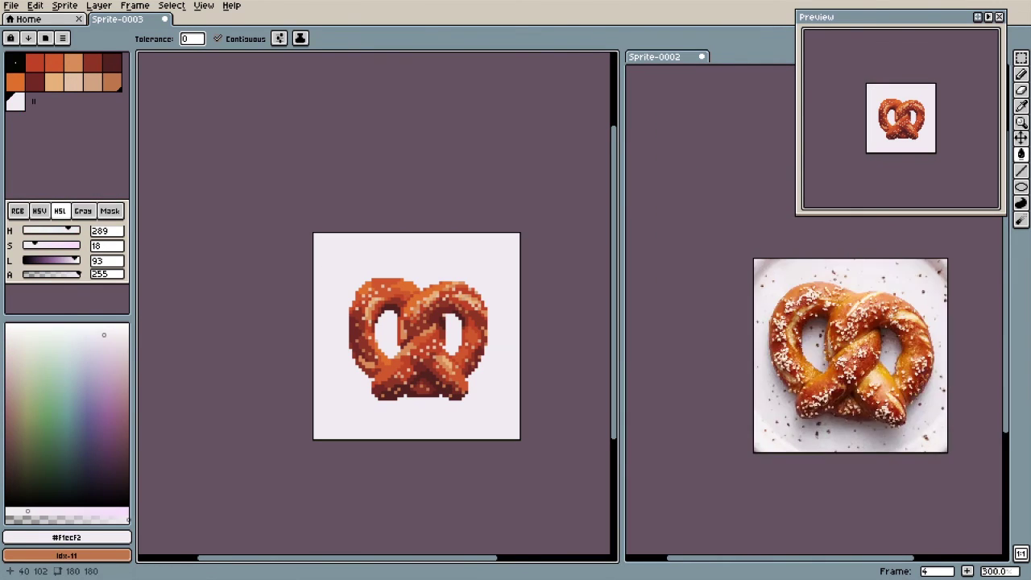
{"action": "scroll", "coordinate": [806, 362], "scroll_direction": "up", "scroll_amount": 2}
{"action": "scroll", "coordinate": [889, 346], "scroll_direction": "down", "scroll_amount": 2}
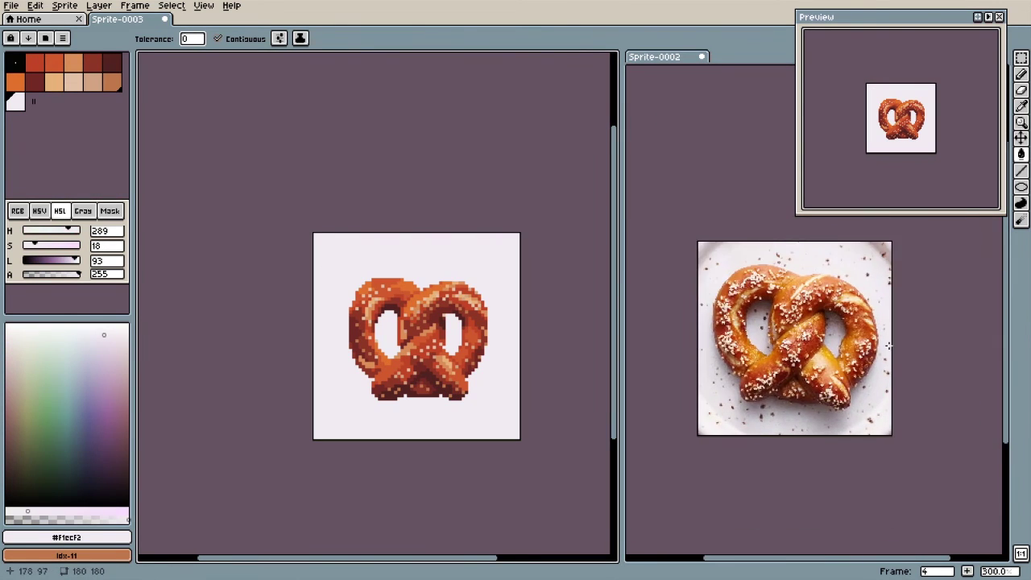
Step: Add a very dark red with hue 0, saturation 48, lightness 10 to the palette and fill the background with it
{"action": "left_click", "coordinate": [117, 63]}
{"action": "left_click_drag", "start_coordinate": [35, 261], "coordinate": [29, 261]}
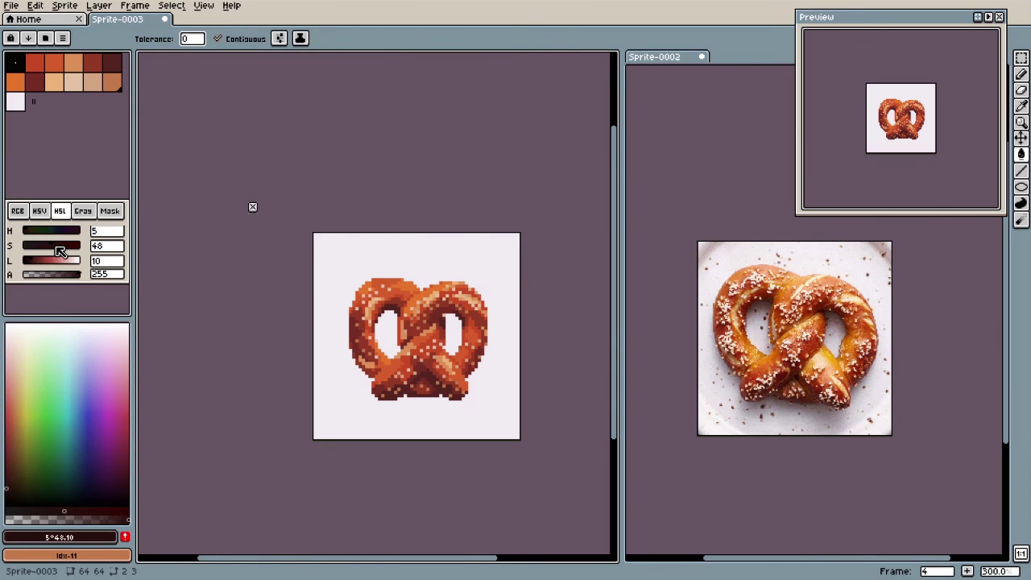
{"action": "left_click", "coordinate": [502, 424]}
{"action": "key", "text": "ctrl+z"}
{"action": "left_click", "coordinate": [125, 537]}
{"action": "key", "text": "g"}
{"action": "left_click", "coordinate": [352, 390]}
{"action": "scroll", "coordinate": [446, 320], "scroll_direction": "up", "scroll_amount": 6}
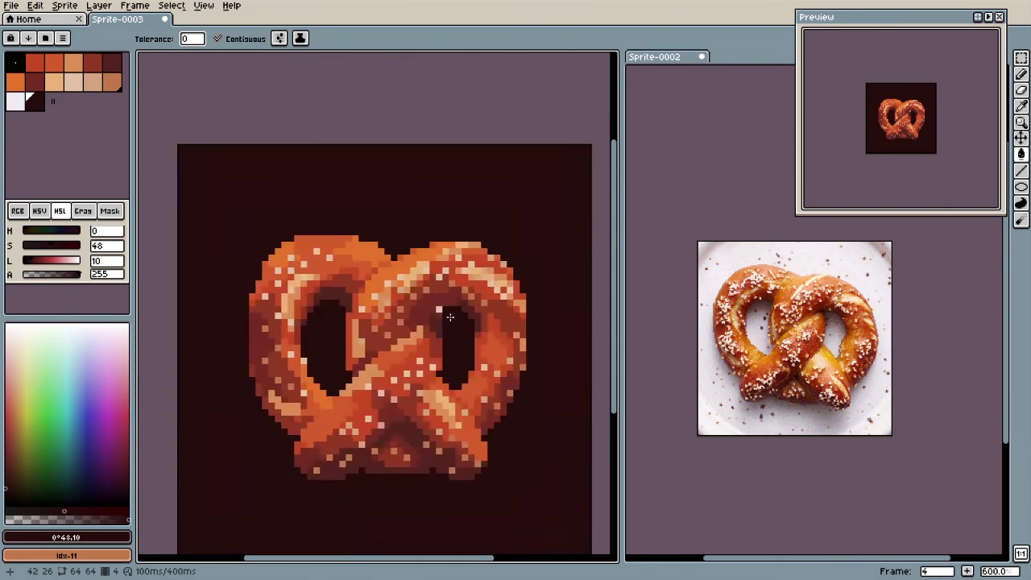
Step: On Layer 2, reduce the pencil to 1 px and recolour the pale speck at the right opening's upper corner brown
{"action": "key", "text": "b"}
{"action": "left_click", "coordinate": [385, 243], "text": "alt"}
{"action": "key", "text": "Tab"}
{"action": "key", "text": "Up"}
{"action": "key", "text": "Up"}
{"action": "key", "text": "b"}
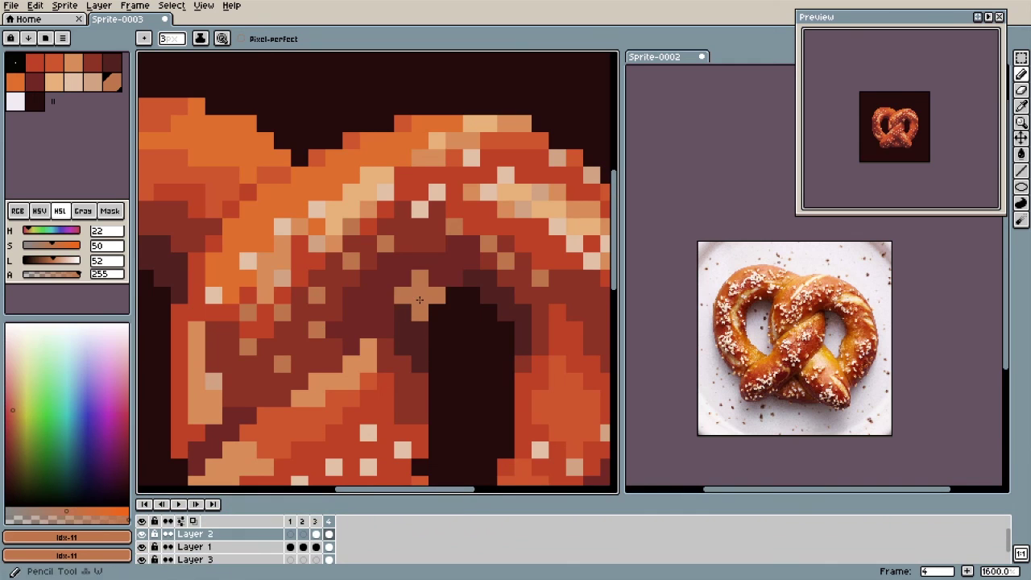
{"action": "key", "text": "minus"}
{"action": "key", "text": "minus"}
{"action": "scroll", "coordinate": [455, 329], "scroll_direction": "down", "scroll_amount": 3}
{"action": "scroll", "coordinate": [439, 336], "scroll_direction": "down", "scroll_amount": 3}
{"action": "key", "text": "Left"}
{"action": "key", "text": "Right"}
{"action": "scroll", "coordinate": [438, 331], "scroll_direction": "up", "scroll_amount": 5}
Step: Erase the brown speck at the right opening's upper corner and fill out that corner with the darkest crust brown
{"action": "key", "text": "e"}
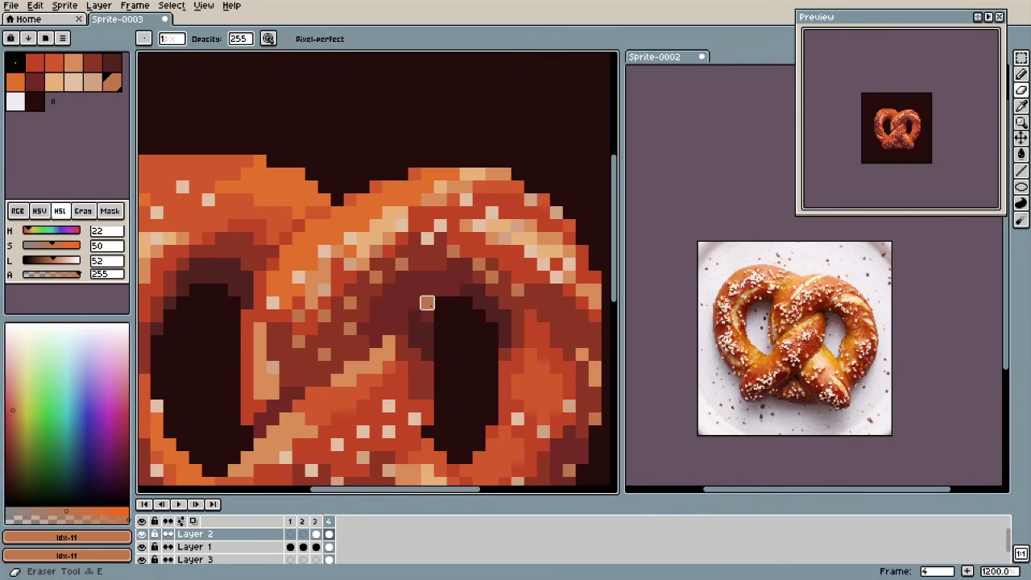
{"action": "scroll", "coordinate": [473, 372], "scroll_direction": "down", "scroll_amount": 6}
{"action": "scroll", "coordinate": [473, 372], "scroll_direction": "up", "scroll_amount": 6}
{"action": "key", "text": "b"}
{"action": "left_click", "coordinate": [417, 339], "text": "alt"}
{"action": "left_click", "coordinate": [441, 311]}
{"action": "scroll", "coordinate": [434, 355], "scroll_direction": "down", "scroll_amount": 4}
{"action": "scroll", "coordinate": [447, 374], "scroll_direction": "up", "scroll_amount": 3}
{"action": "scroll", "coordinate": [455, 386], "scroll_direction": "down", "scroll_amount": 5}
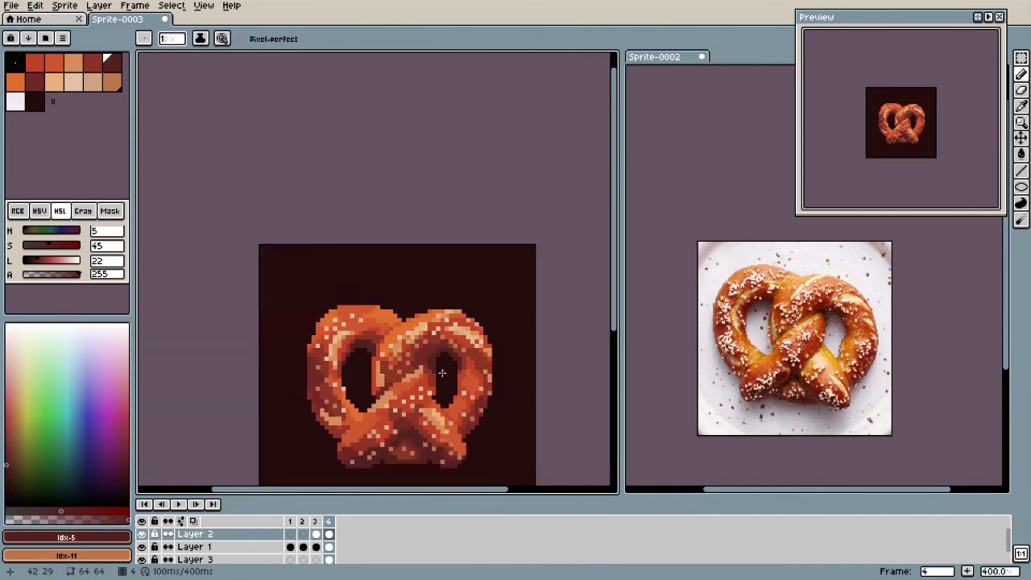
Step: Undo the trial erasure beside the left opening and merge the salt layer down into Layer 1
{"action": "scroll", "coordinate": [464, 398], "scroll_direction": "up", "scroll_amount": 1}
{"action": "scroll", "coordinate": [463, 397], "scroll_direction": "up", "scroll_amount": 5}
{"action": "scroll", "coordinate": [451, 386], "scroll_direction": "down", "scroll_amount": 6}
{"action": "scroll", "coordinate": [432, 370], "scroll_direction": "up", "scroll_amount": 7}
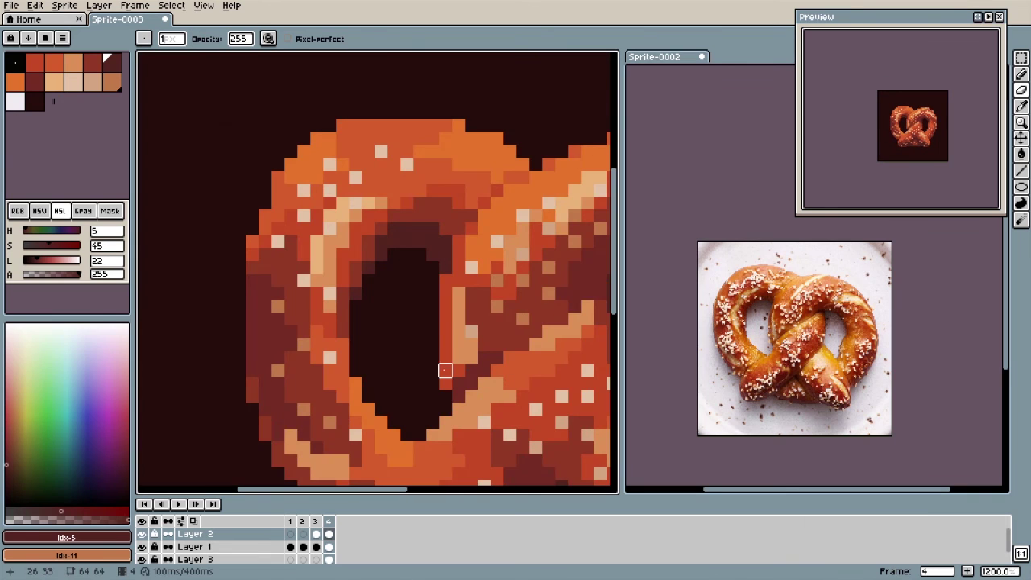
{"action": "key", "text": "ctrl+z"}
{"action": "scroll", "coordinate": [406, 397], "scroll_direction": "down", "scroll_amount": 3}
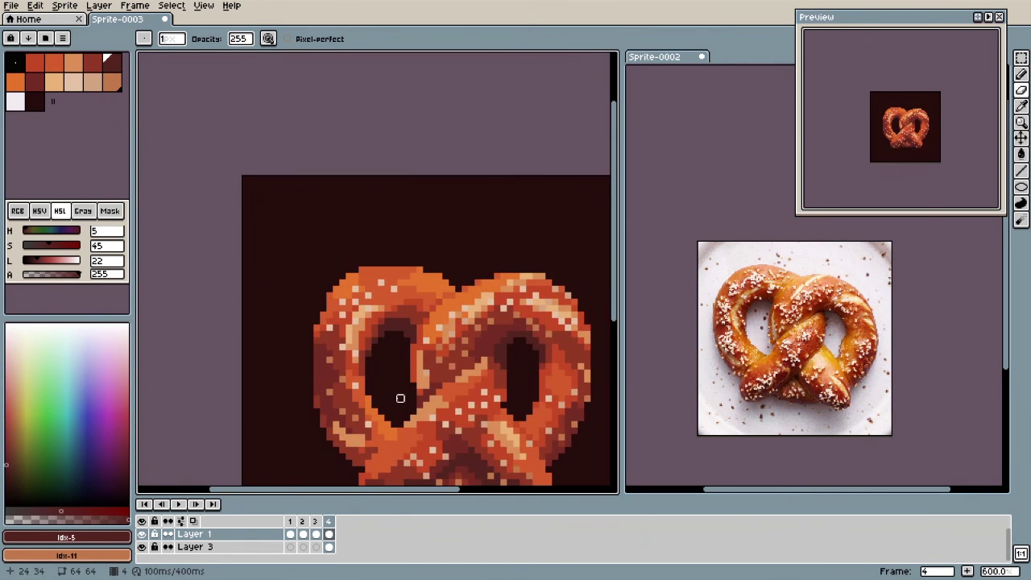
Step: Tidy the pretzel's outline by erasing stray edge pixels around the left opening
{"action": "scroll", "coordinate": [407, 392], "scroll_direction": "up", "scroll_amount": 1}
{"action": "scroll", "coordinate": [481, 421], "scroll_direction": "down", "scroll_amount": 5}
{"action": "scroll", "coordinate": [392, 293], "scroll_direction": "up", "scroll_amount": 5}
{"action": "scroll", "coordinate": [392, 292], "scroll_direction": "down", "scroll_amount": 3}
{"action": "scroll", "coordinate": [406, 255], "scroll_direction": "up", "scroll_amount": 5}
{"action": "scroll", "coordinate": [422, 322], "scroll_direction": "down", "scroll_amount": 7}
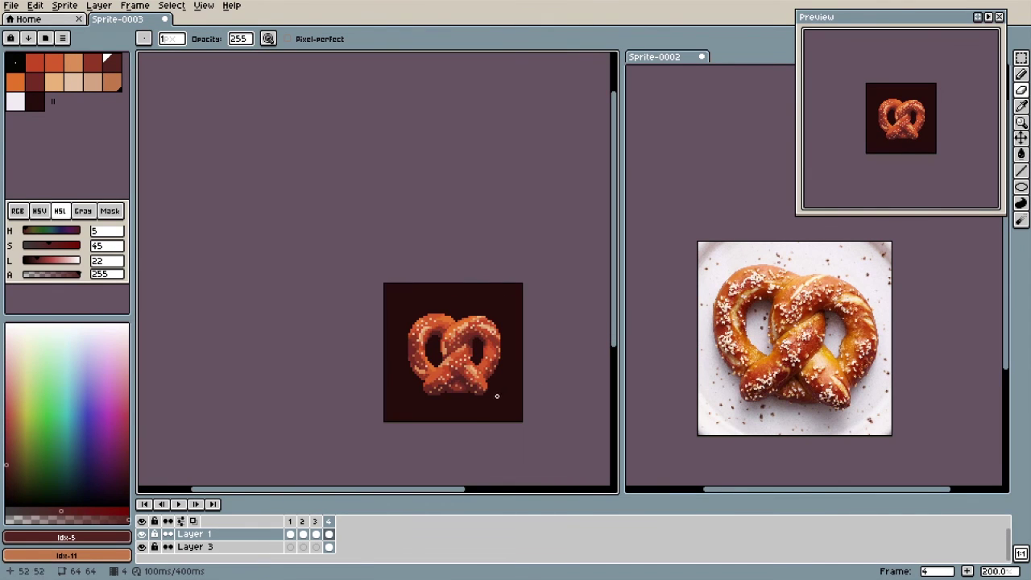
Step: Sample the tan highlight colour and add it to the right loop's upper outer edge
{"action": "scroll", "coordinate": [501, 336], "scroll_direction": "up", "scroll_amount": 5}
{"action": "scroll", "coordinate": [488, 329], "scroll_direction": "down", "scroll_amount": 4}
{"action": "scroll", "coordinate": [482, 332], "scroll_direction": "up", "scroll_amount": 5}
{"action": "key", "text": "b"}
{"action": "left_click", "coordinate": [478, 329], "text": "alt"}
{"action": "left_click", "coordinate": [467, 302]}
{"action": "scroll", "coordinate": [518, 342], "scroll_direction": "down", "scroll_amount": 5}
{"action": "scroll", "coordinate": [515, 341], "scroll_direction": "up", "scroll_amount": 5}
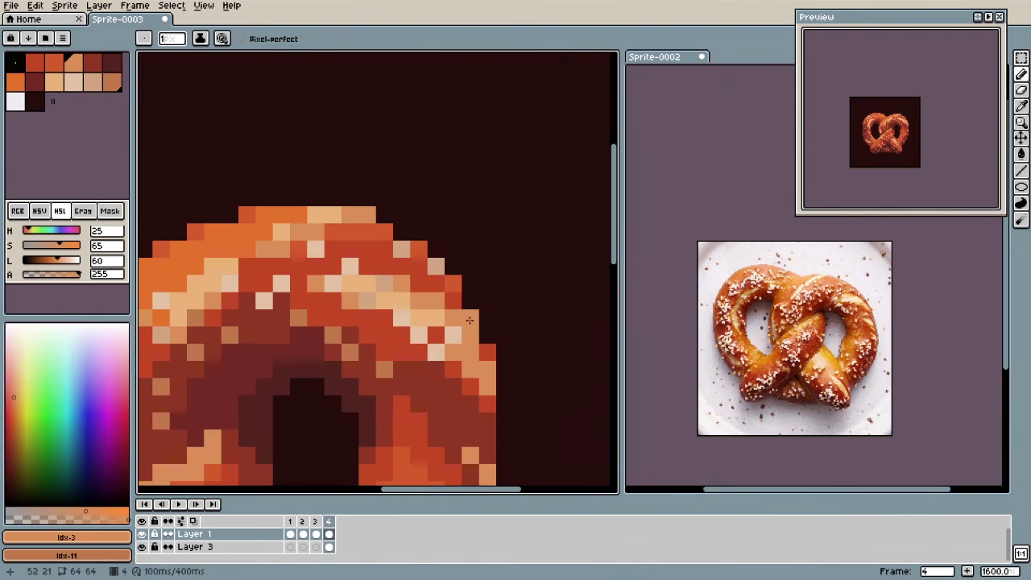
Step: Try extending the right loop's upper outer edge with an orange-red pixel
{"action": "left_click", "coordinate": [480, 316], "text": "alt"}
{"action": "left_click", "coordinate": [471, 303], "text": "alt"}
{"action": "left_click", "coordinate": [486, 327]}
{"action": "scroll", "coordinate": [498, 328], "scroll_direction": "down", "scroll_amount": 6}
{"action": "key", "text": "ctrl+z"}
{"action": "scroll", "coordinate": [534, 346], "scroll_direction": "up", "scroll_amount": 3}
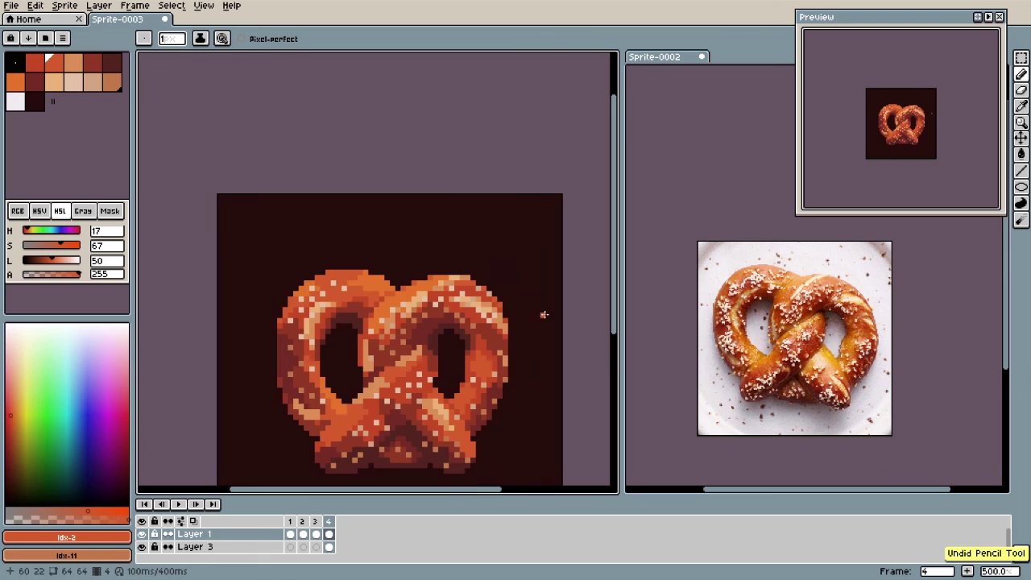
Step: Check the pretzel's silhouette and salt against the dark background at several zoom levels
{"action": "scroll", "coordinate": [523, 290], "scroll_direction": "up", "scroll_amount": 4}
{"action": "scroll", "coordinate": [520, 285], "scroll_direction": "down", "scroll_amount": 8}
{"action": "scroll", "coordinate": [462, 285], "scroll_direction": "up", "scroll_amount": 4}
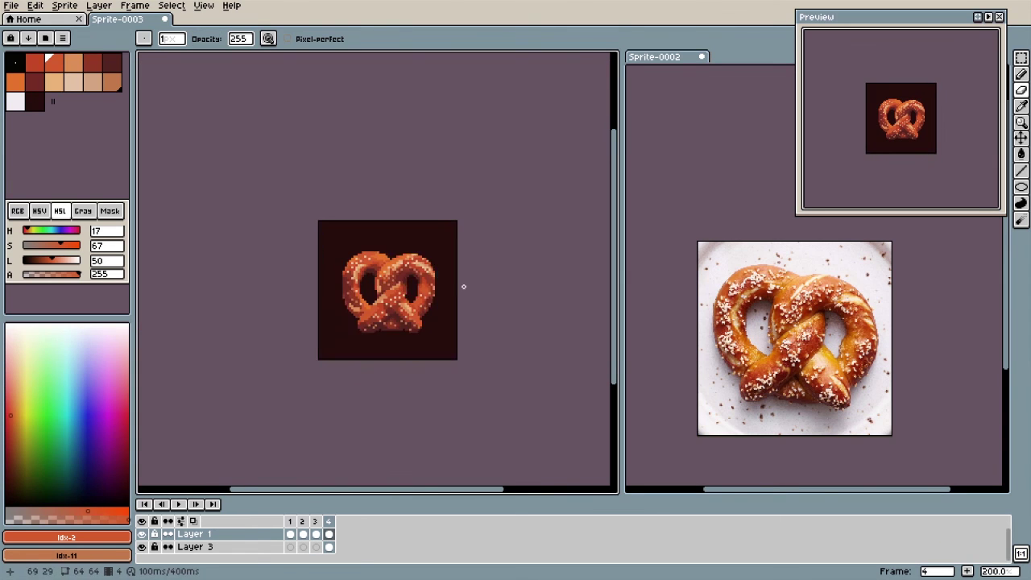
{"action": "scroll", "coordinate": [435, 362], "scroll_direction": "up", "scroll_amount": 1}
{"action": "scroll", "coordinate": [202, 252], "scroll_direction": "up", "scroll_amount": 2}
{"action": "scroll", "coordinate": [198, 299], "scroll_direction": "down", "scroll_amount": 3}
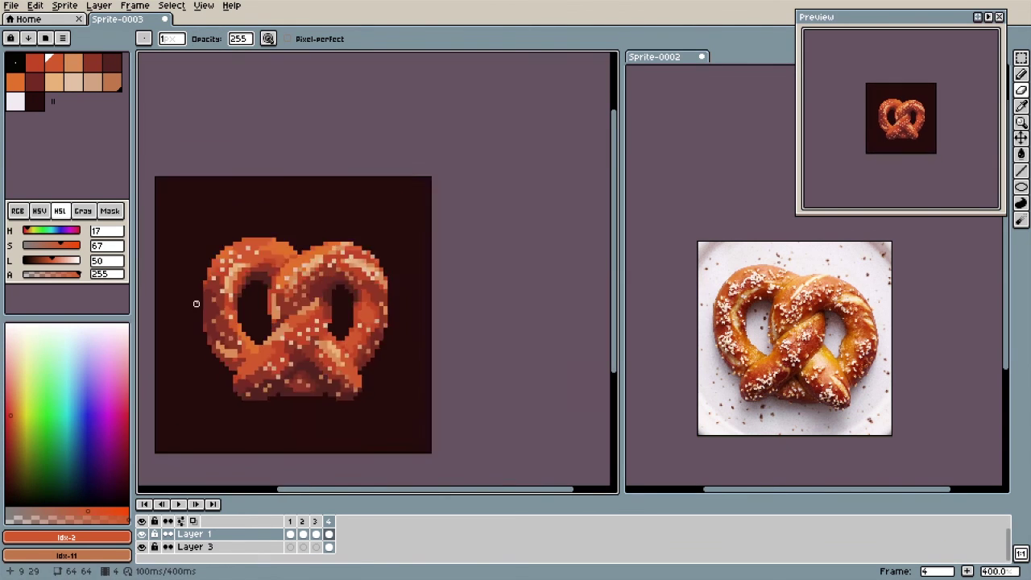
{"action": "scroll", "coordinate": [151, 334], "scroll_direction": "down", "scroll_amount": 2}
{"action": "scroll", "coordinate": [150, 335], "scroll_direction": "up", "scroll_amount": 2}
{"action": "scroll", "coordinate": [177, 303], "scroll_direction": "up", "scroll_amount": 1}
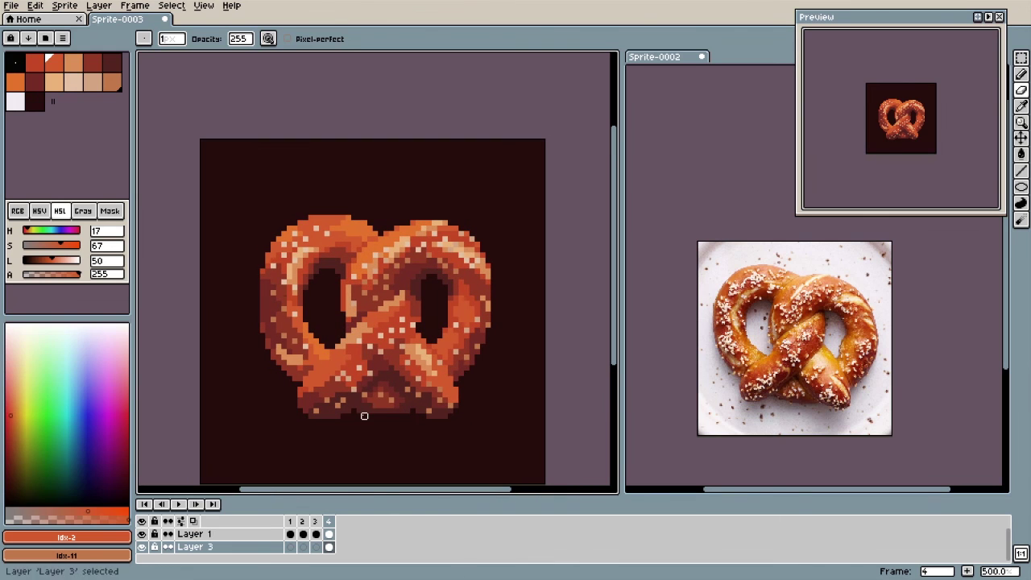
Step: Sample the background colour on Layer 3 and darken its palette entry to hue 0, saturation 49, lightness 6
{"action": "left_click", "coordinate": [363, 416], "text": "alt"}
{"action": "scroll", "coordinate": [476, 362], "scroll_direction": "down", "scroll_amount": 1}
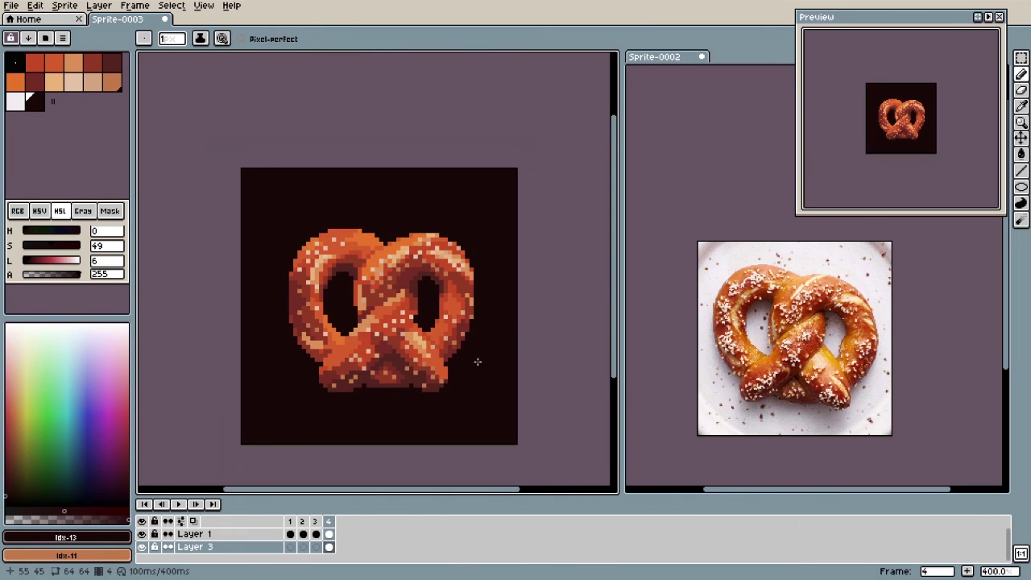